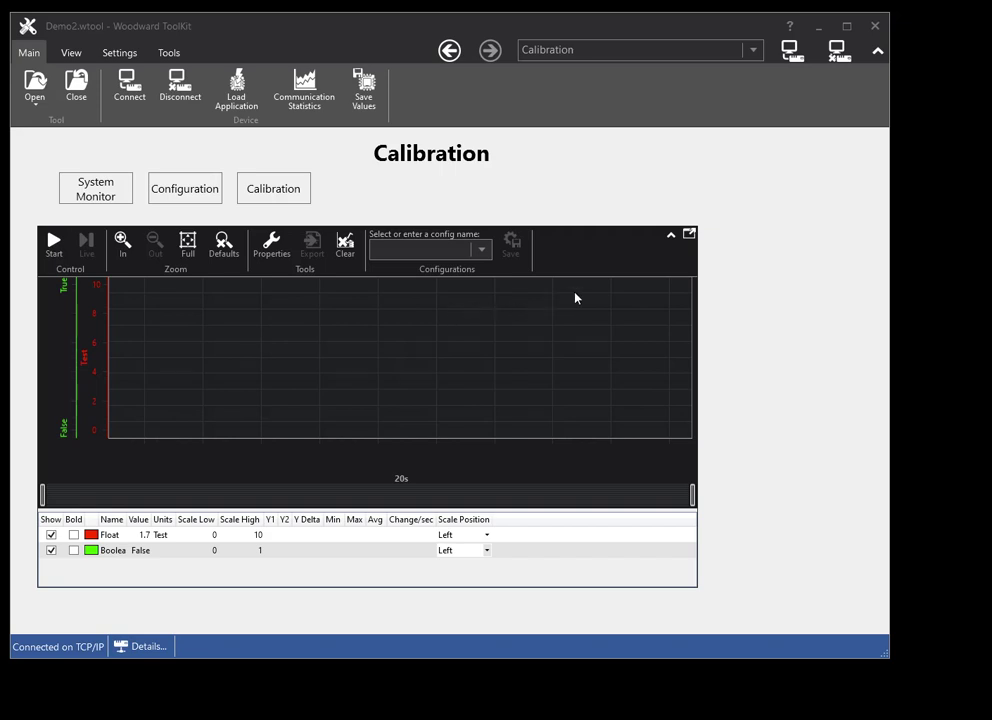
Step: Collapse the trend chart's toolbar and expand it again, and try adjusting the divider between the chart and the plot table
{"action": "left_click", "coordinate": [670, 236]}
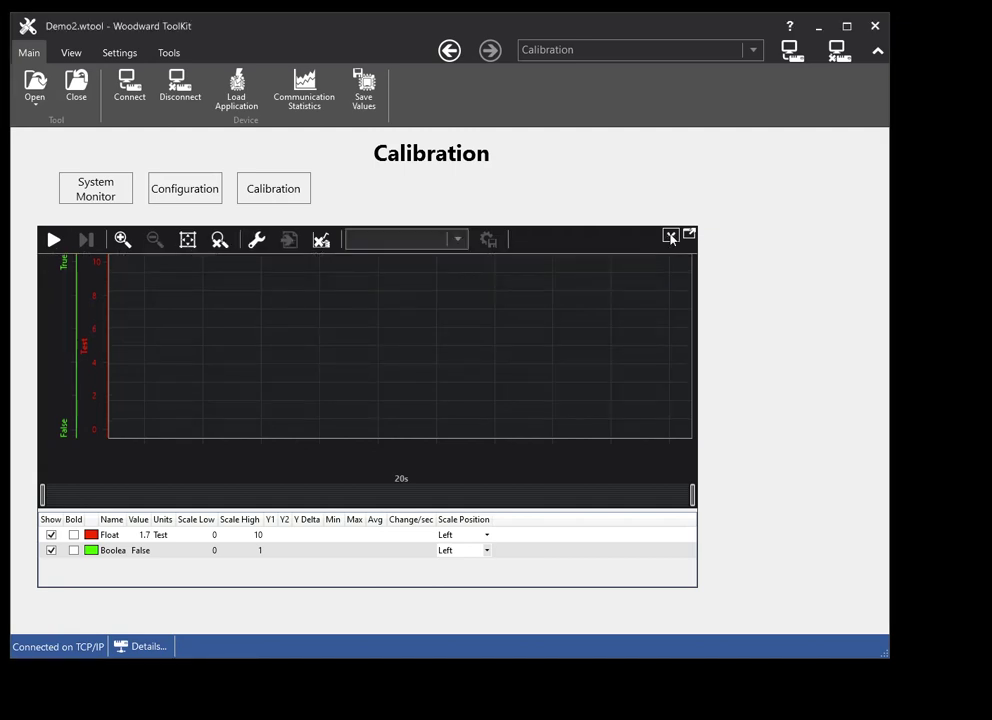
{"action": "left_click", "coordinate": [670, 236]}
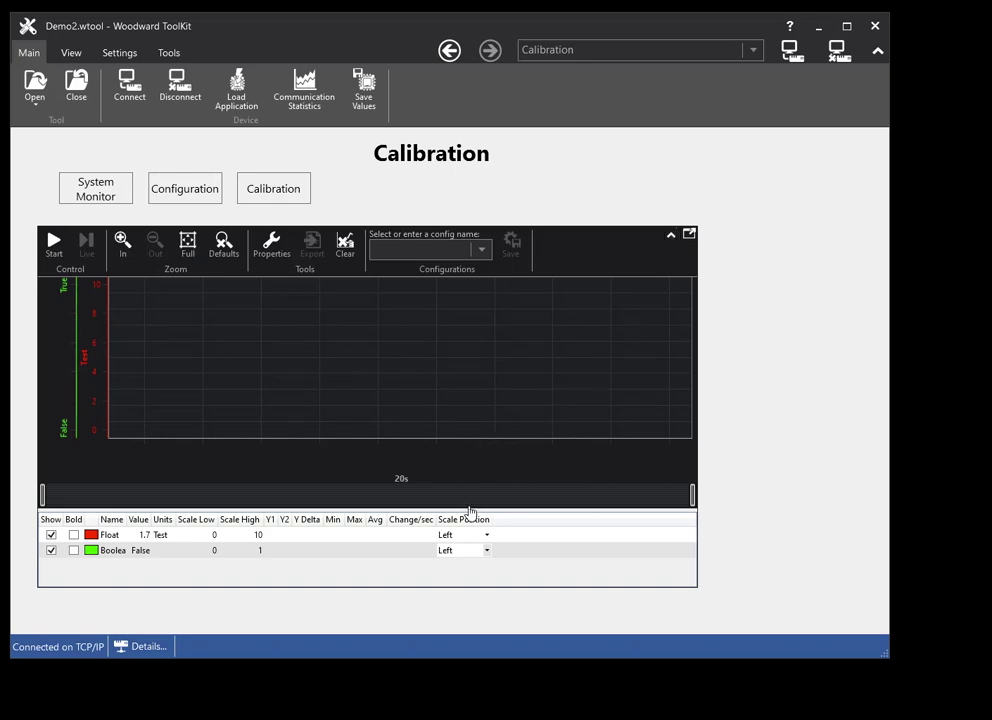
{"action": "mouse_move", "coordinate": [470, 510]}
{"action": "left_mouse_down"}
{"action": "mouse_move", "coordinate": [468, 544]}
{"action": "mouse_move", "coordinate": [471, 515]}
{"action": "left_mouse_up"}
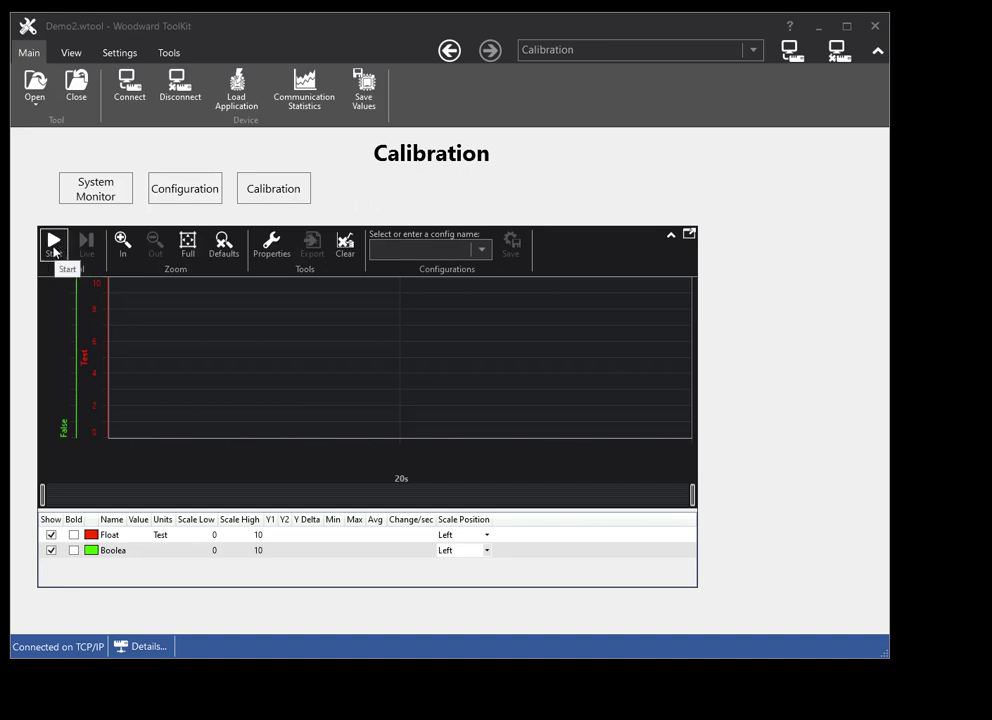
Step: Start the trend, freeze it, return to the live view, and stop data collection
{"action": "left_click", "coordinate": [54, 245]}
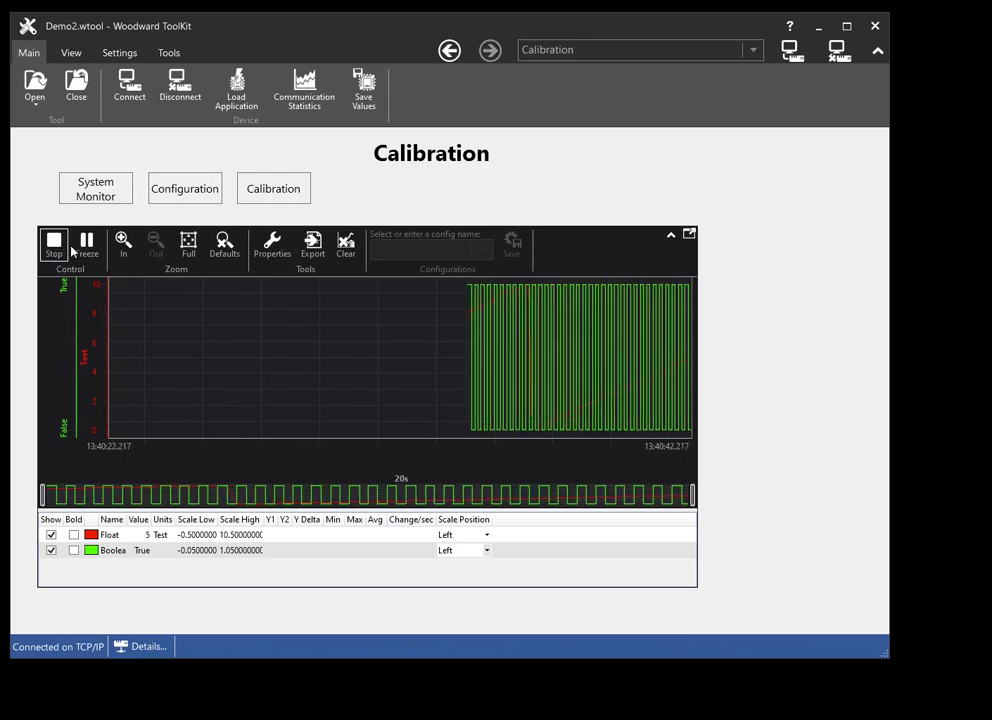
{"action": "left_click", "coordinate": [89, 248]}
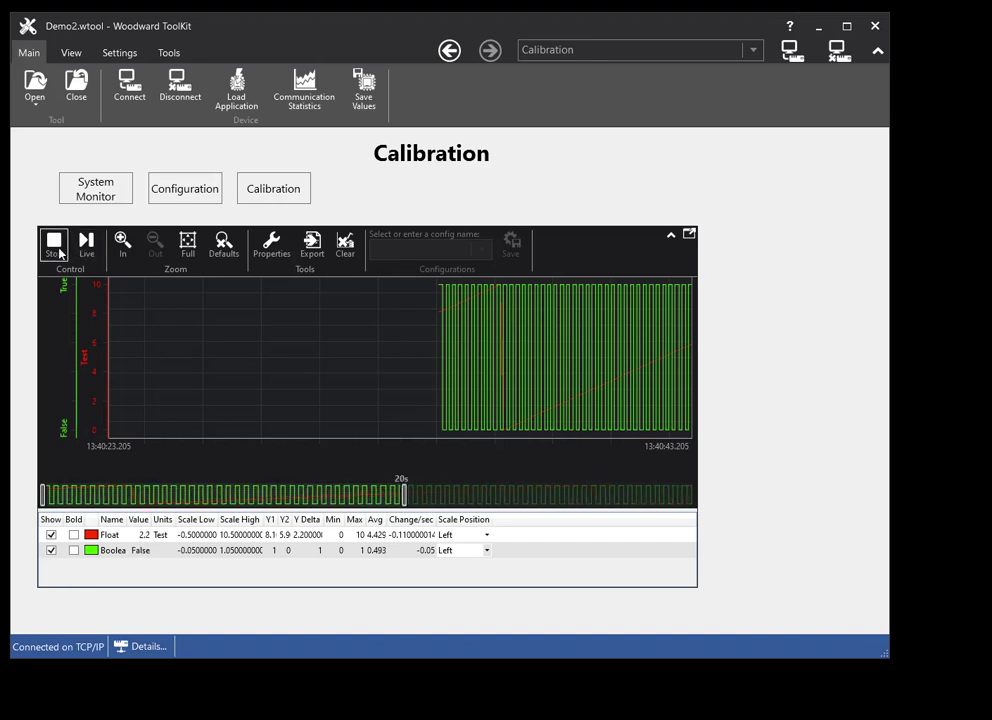
{"action": "left_click", "coordinate": [87, 250]}
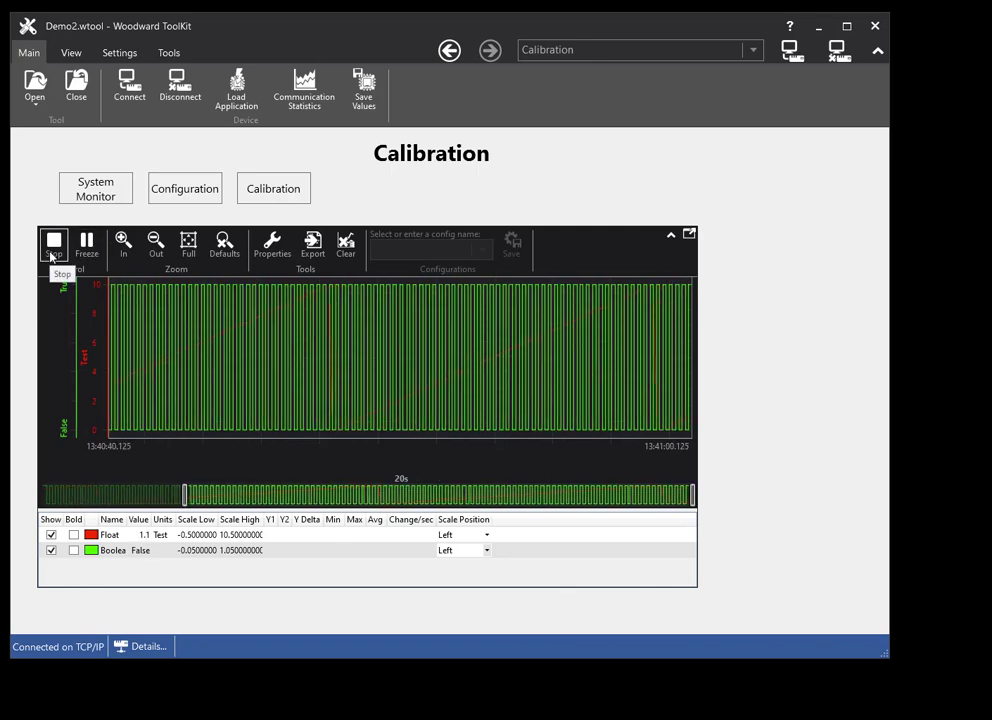
{"action": "left_click", "coordinate": [51, 256]}
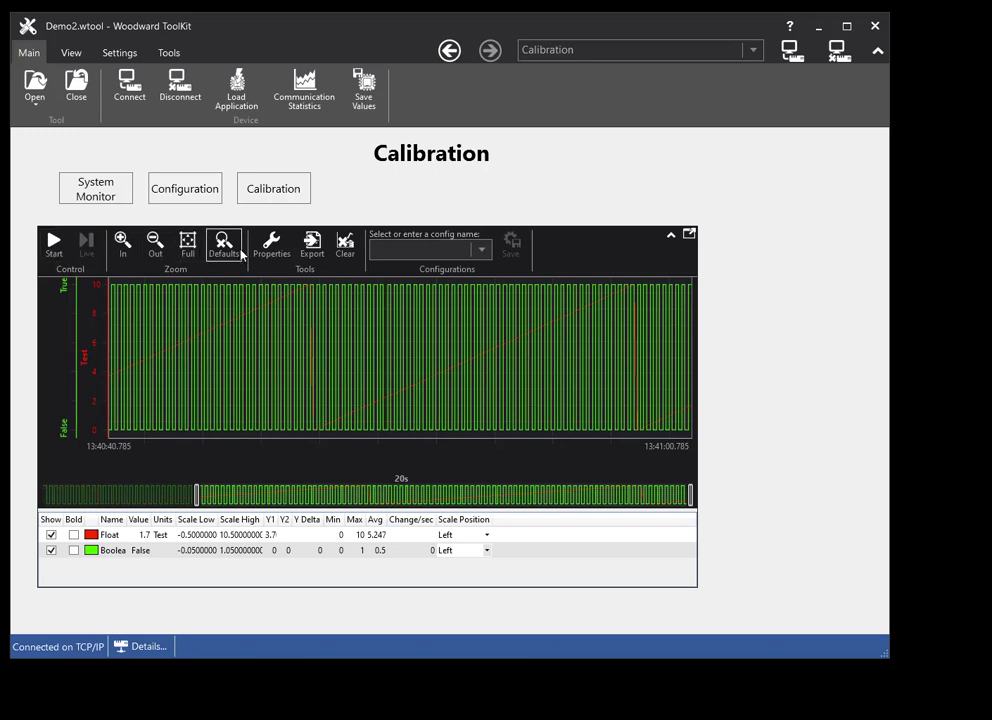
Step: Clear all collected data from the trend chart
{"action": "left_click", "coordinate": [345, 250]}
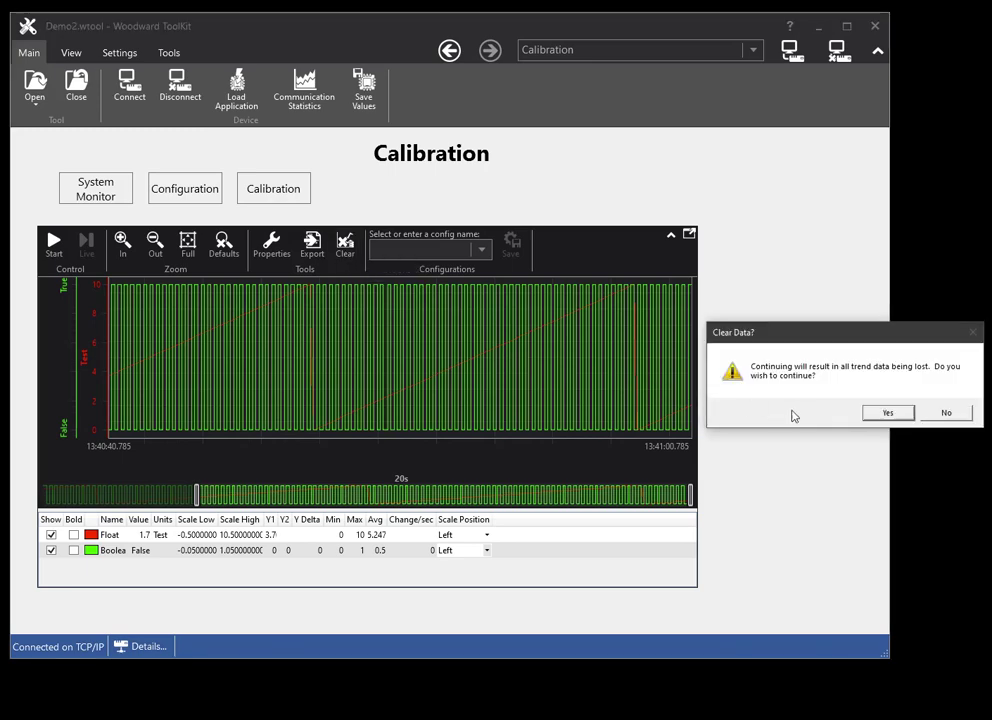
{"action": "left_click", "coordinate": [887, 413]}
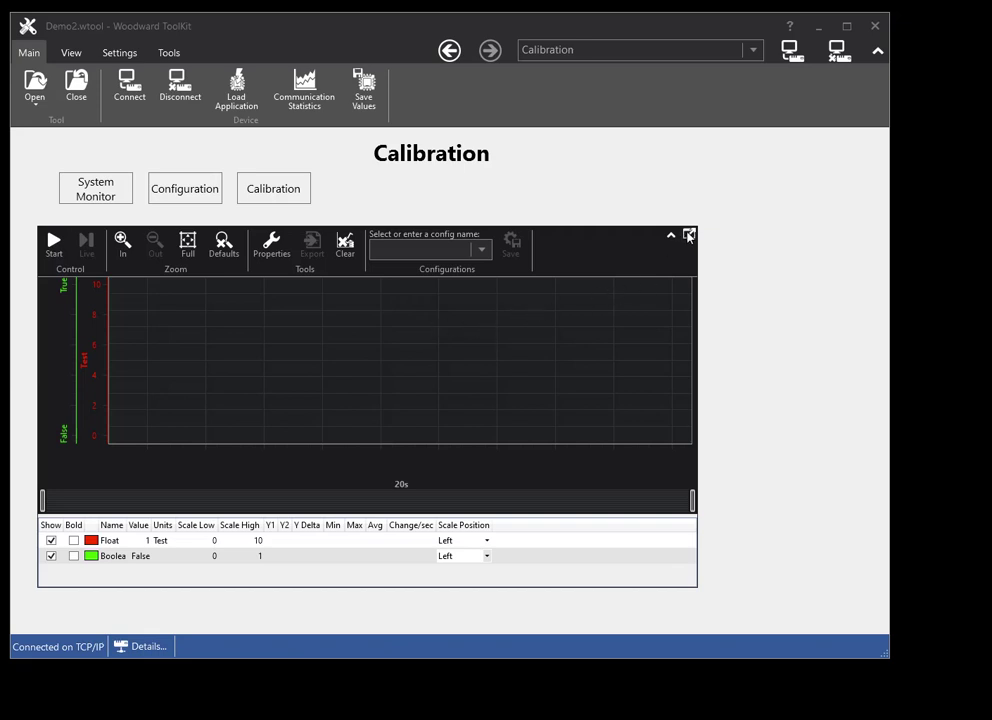
Step: Open the trend chart in a separate Trending window and run the trend briefly from there
{"action": "left_click_drag", "start_coordinate": [689, 235], "coordinate": [421, 208]}
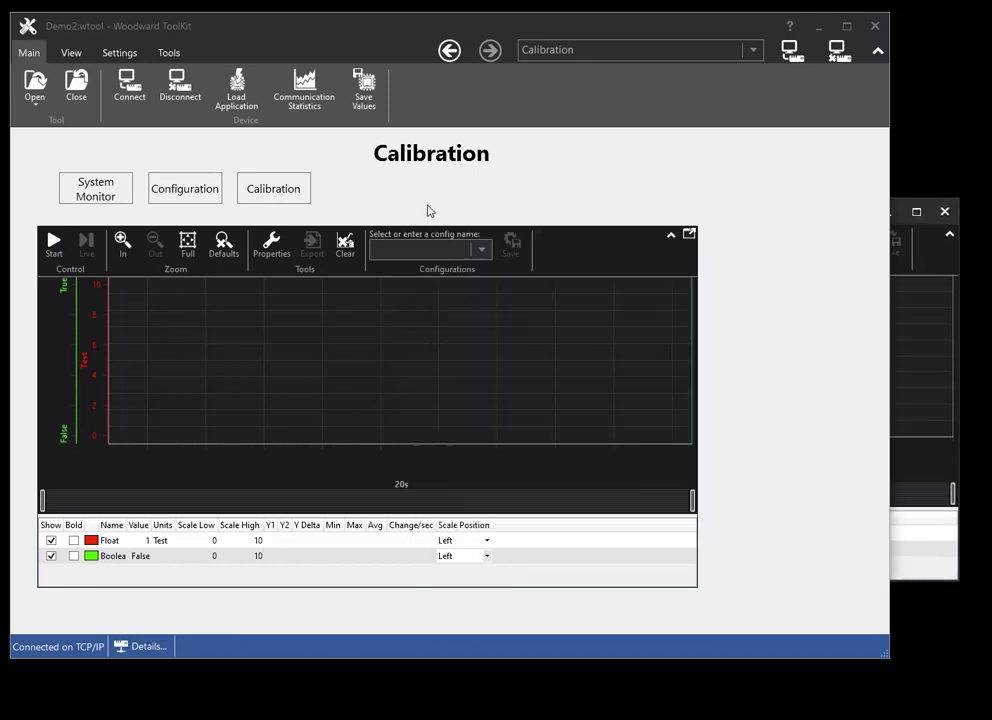
{"action": "left_click", "coordinate": [920, 400]}
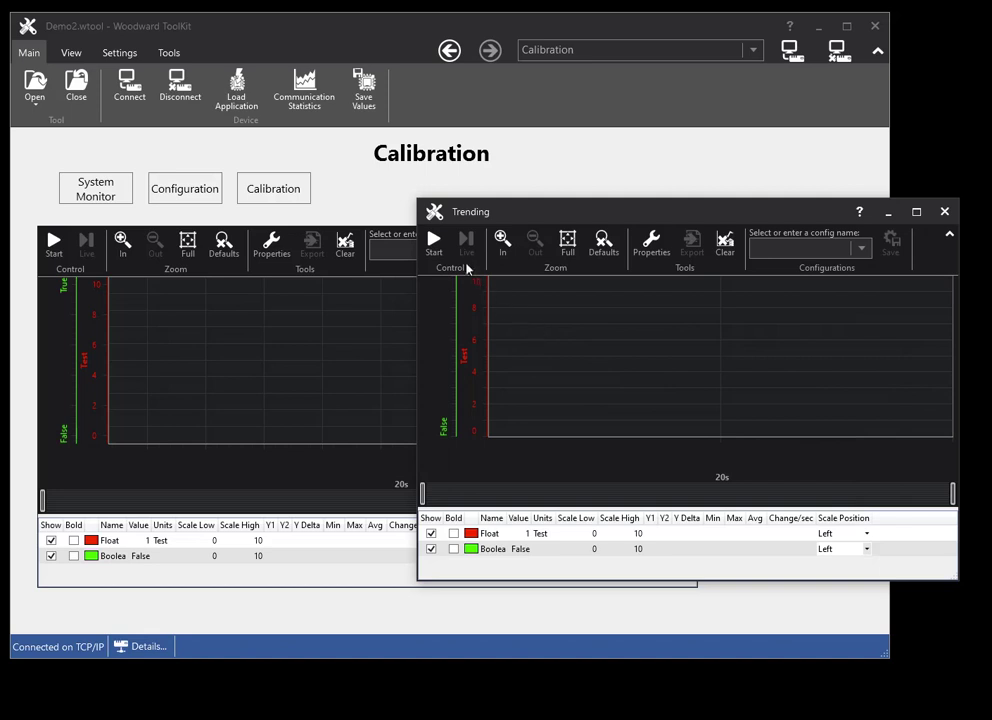
{"action": "left_click", "coordinate": [433, 243]}
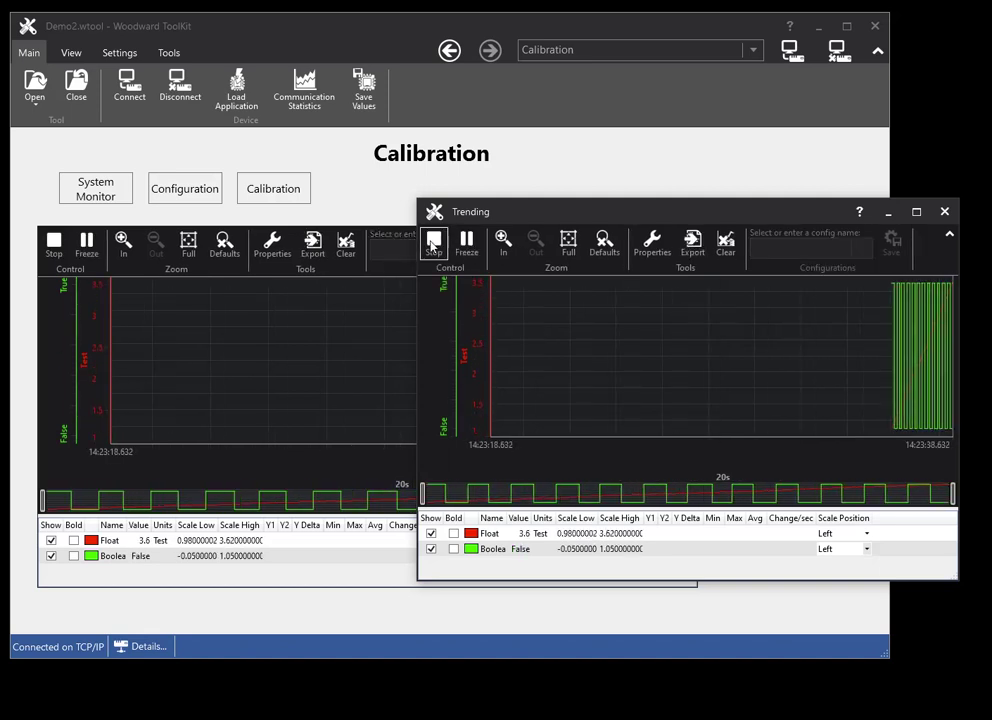
{"action": "left_click", "coordinate": [433, 243]}
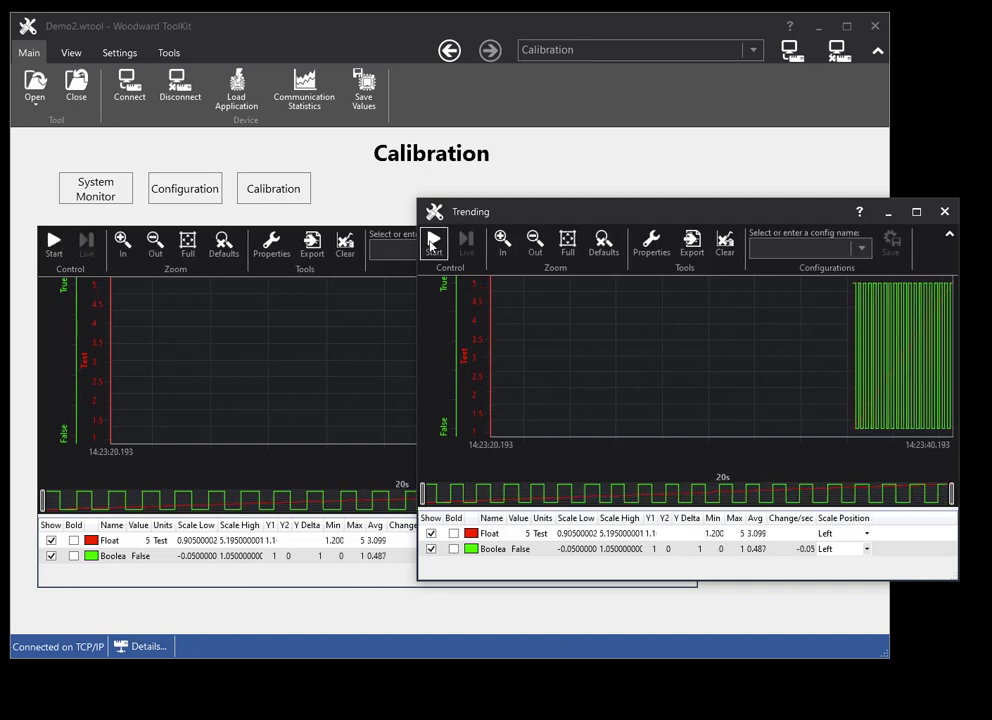
Step: Run the trend briefly again from the chart embedded in the Calibration page, and stop it
{"action": "left_click", "coordinate": [288, 348]}
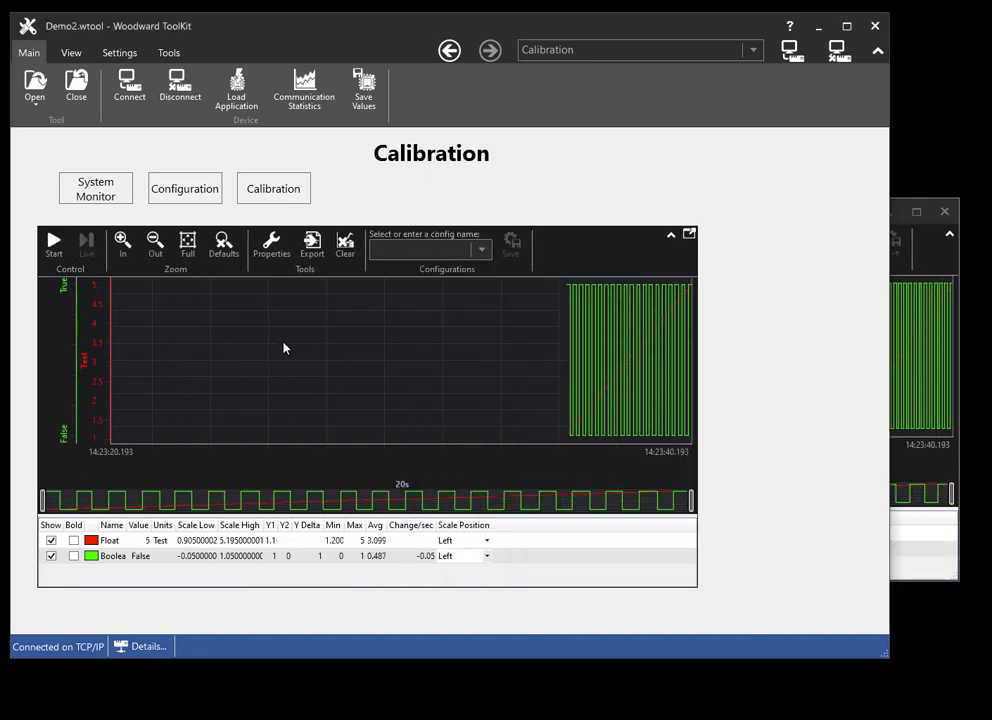
{"action": "left_click", "coordinate": [54, 248]}
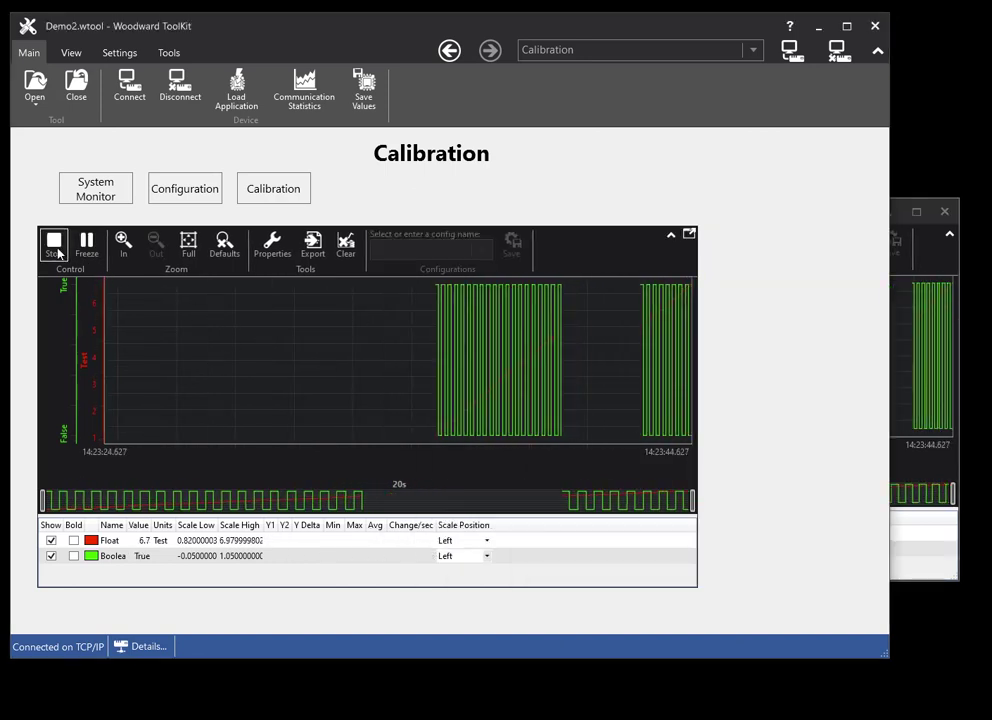
{"action": "left_click", "coordinate": [54, 248]}
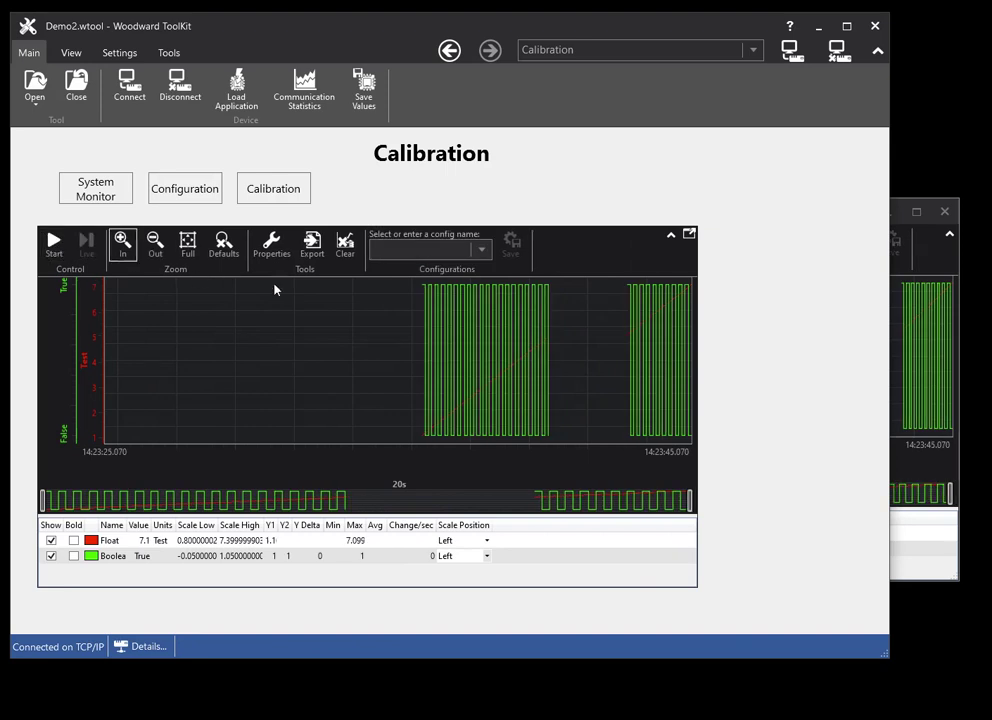
Step: Bring the separate Trending window to the front, enlarge it, and close it
{"action": "left_click", "coordinate": [912, 470]}
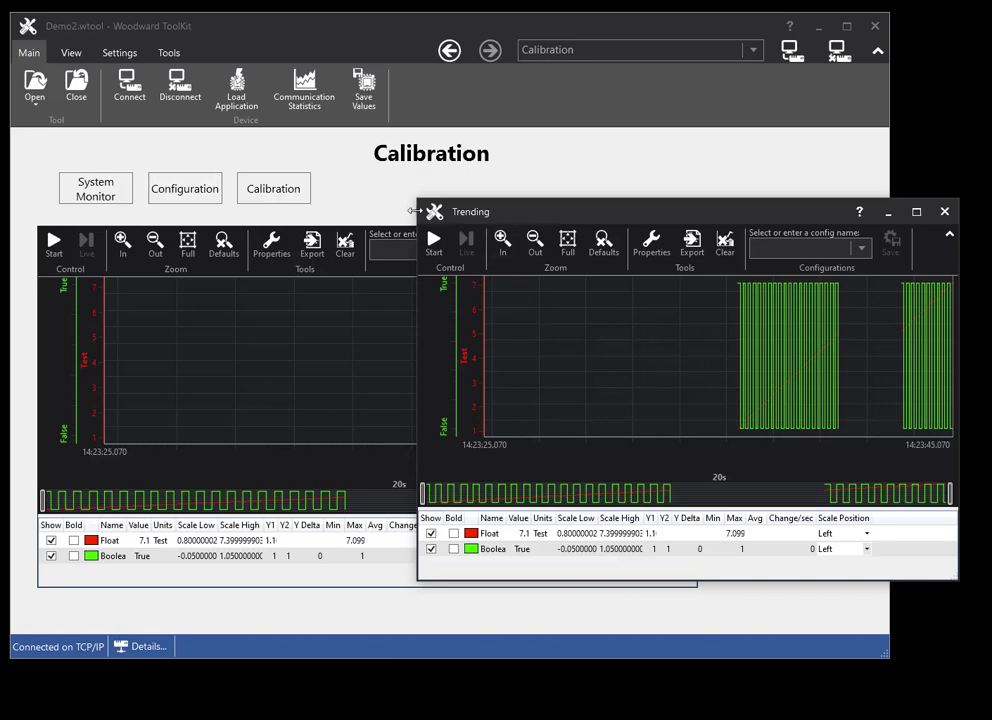
{"action": "left_click_drag", "start_coordinate": [411, 193], "coordinate": [278, 126]}
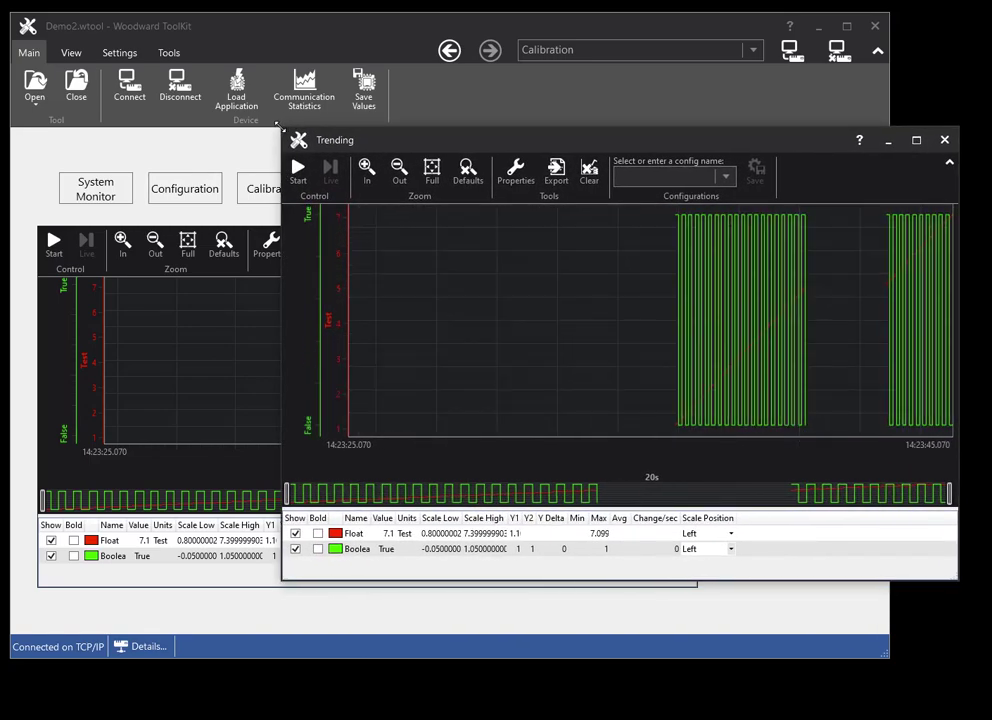
{"action": "left_click", "coordinate": [944, 141]}
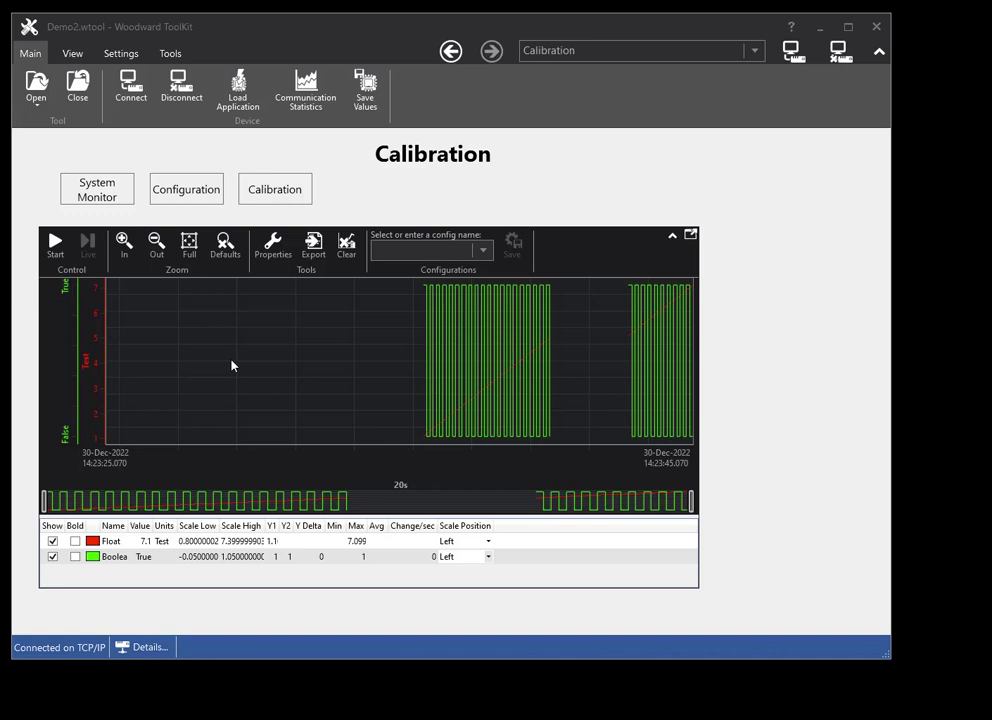
Step: Change the Boolean plot's color to the standard Yellow in the trending properties
{"action": "left_click", "coordinate": [276, 250]}
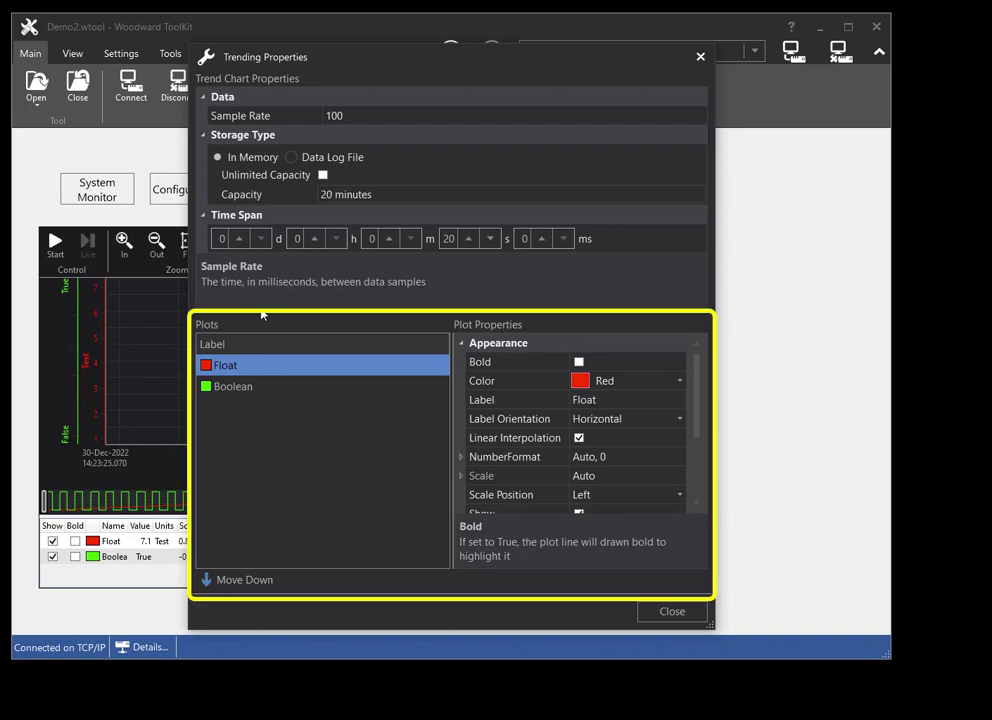
{"action": "left_click", "coordinate": [254, 394]}
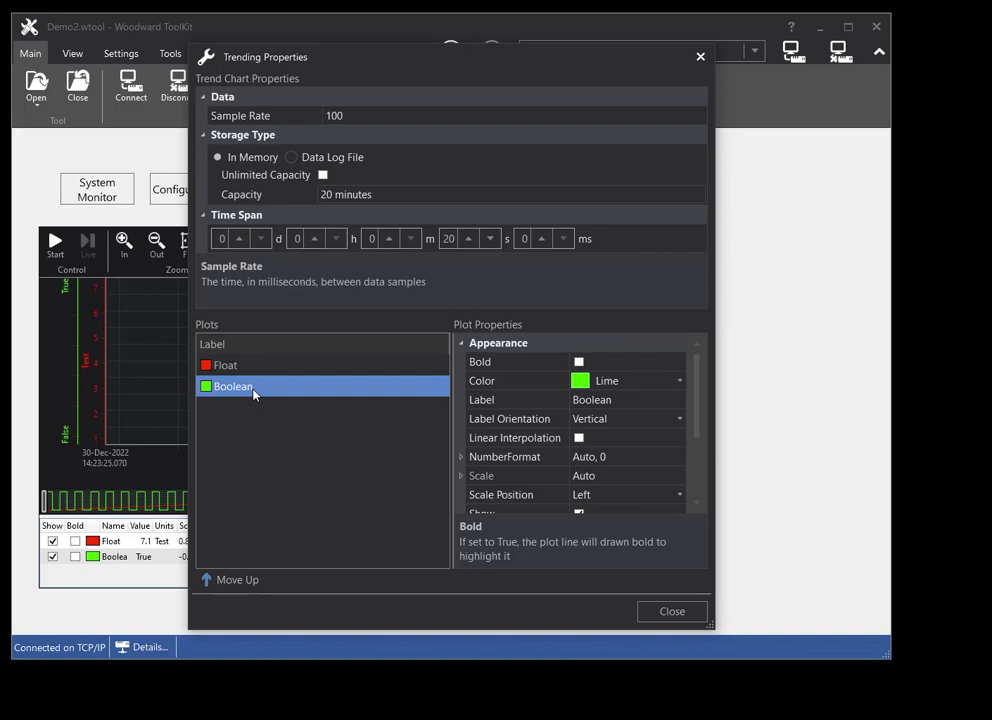
{"action": "left_click", "coordinate": [679, 384]}
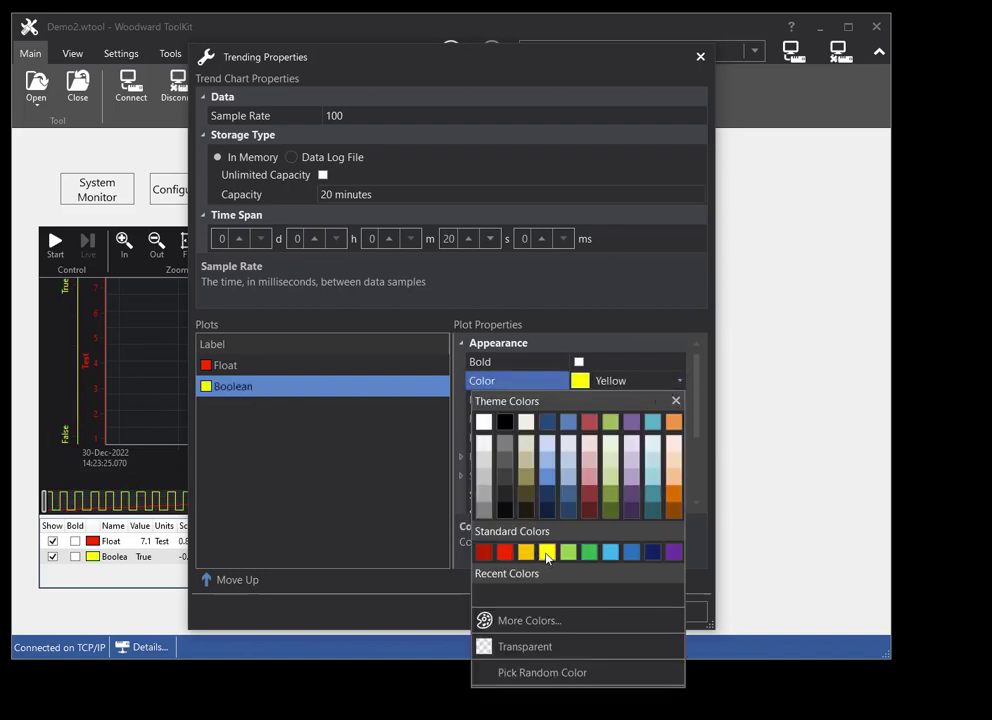
{"action": "left_click", "coordinate": [547, 551]}
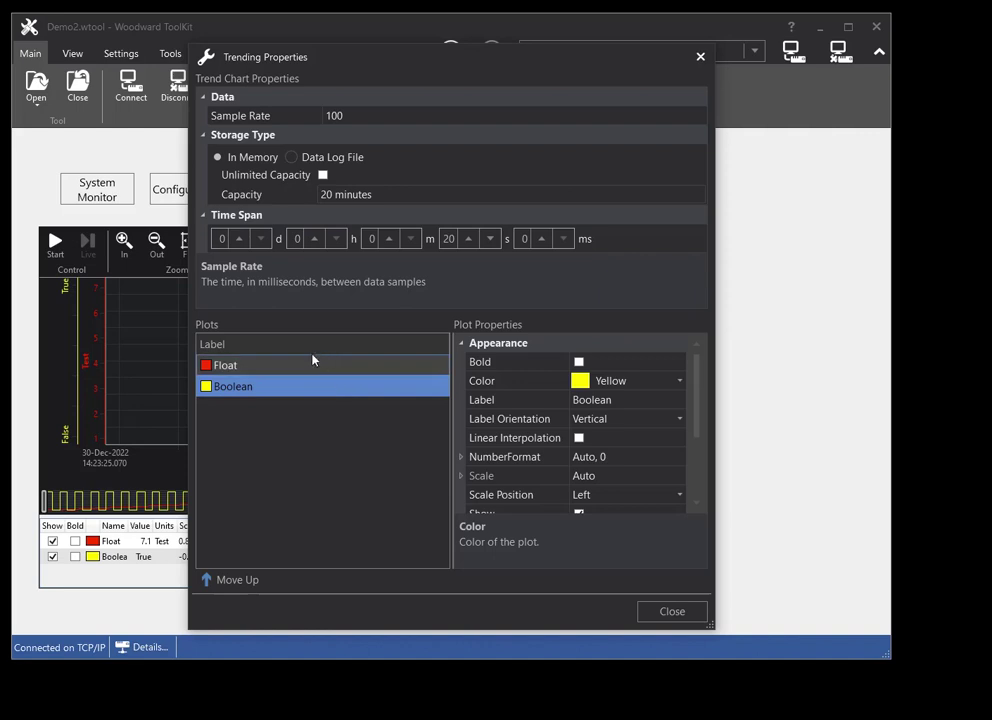
Step: Set the scale position of the Float and Boolean plots together to Right
{"action": "left_click", "coordinate": [281, 370]}
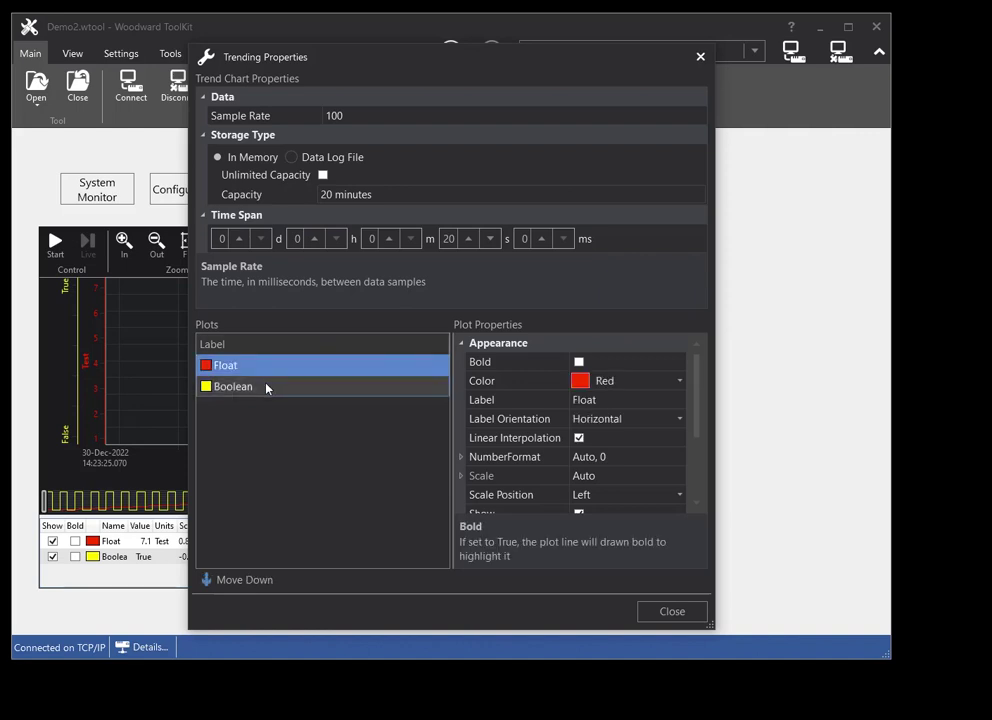
{"action": "left_click", "coordinate": [266, 387], "text": "ctrl"}
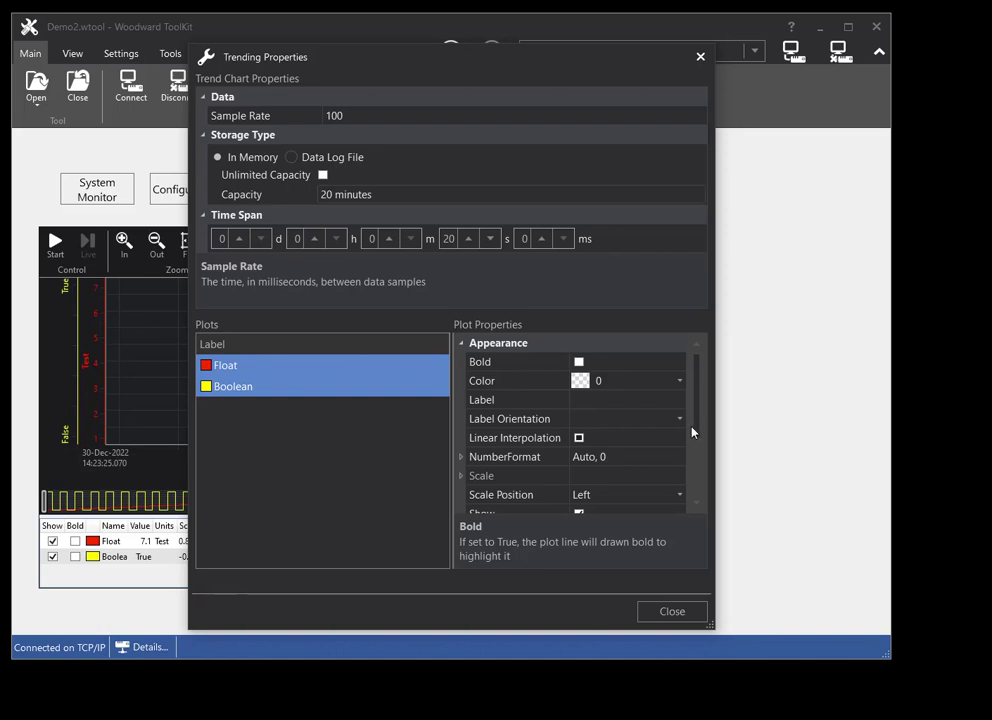
{"action": "left_click", "coordinate": [679, 494]}
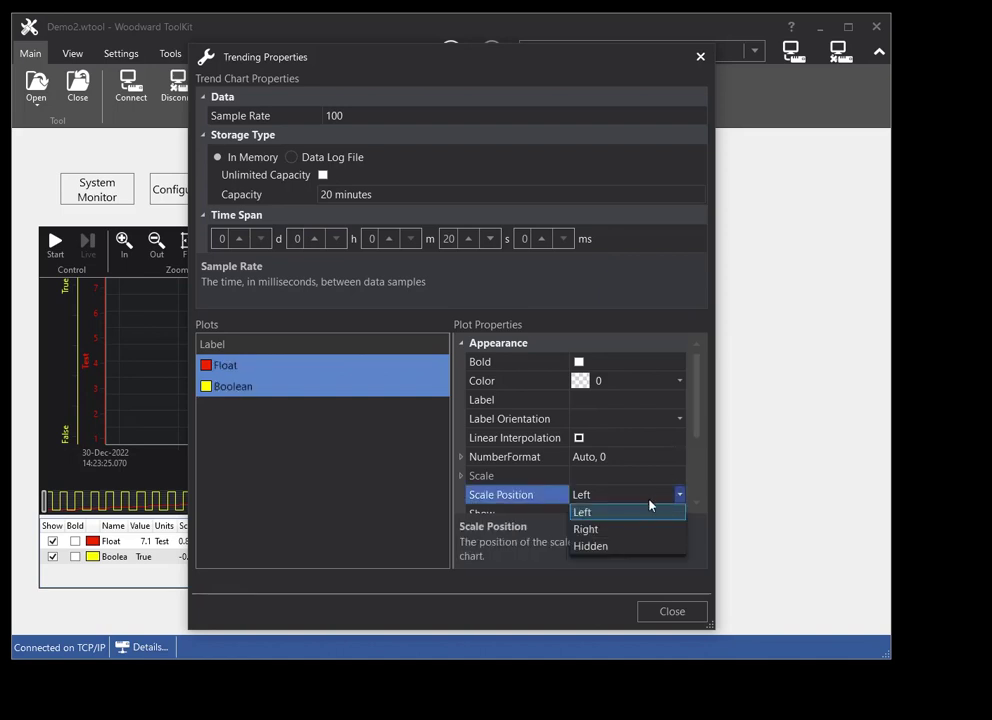
{"action": "left_click", "coordinate": [616, 530]}
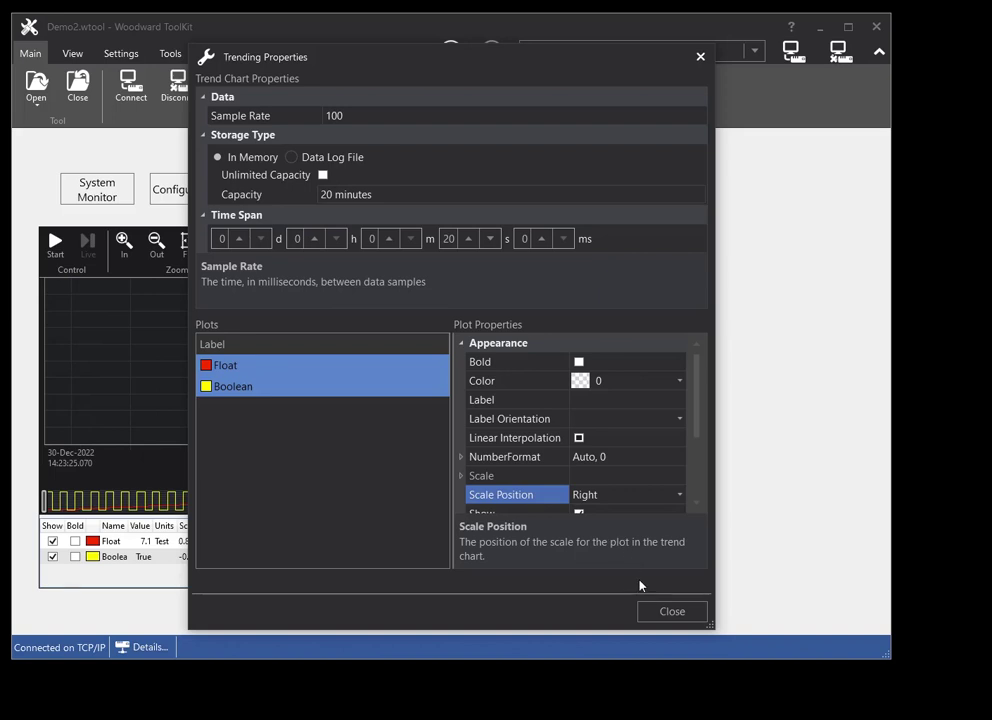
Step: Move the Float plot below the Boolean plot in the plot order and close the trending properties
{"action": "left_click", "coordinate": [253, 368]}
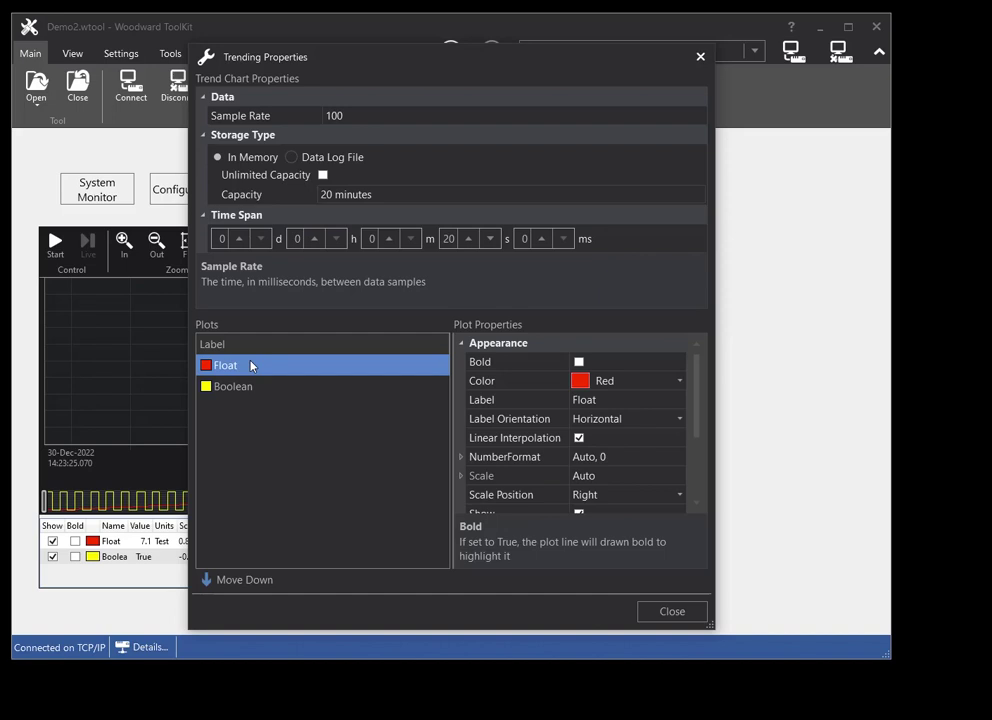
{"action": "left_click", "coordinate": [253, 586]}
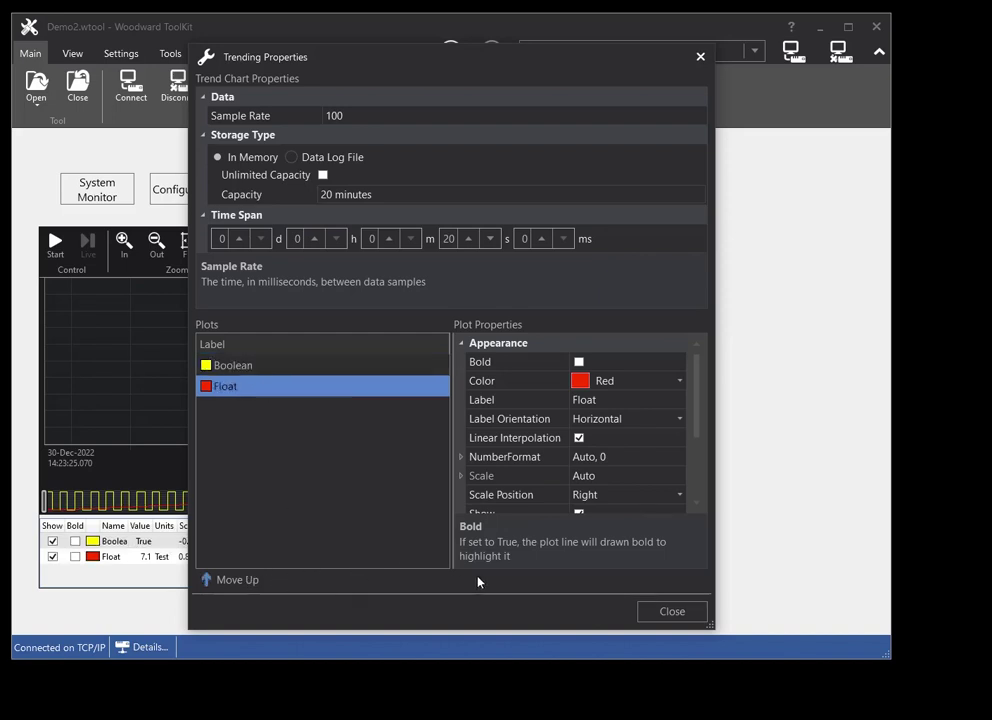
{"action": "left_click", "coordinate": [668, 612]}
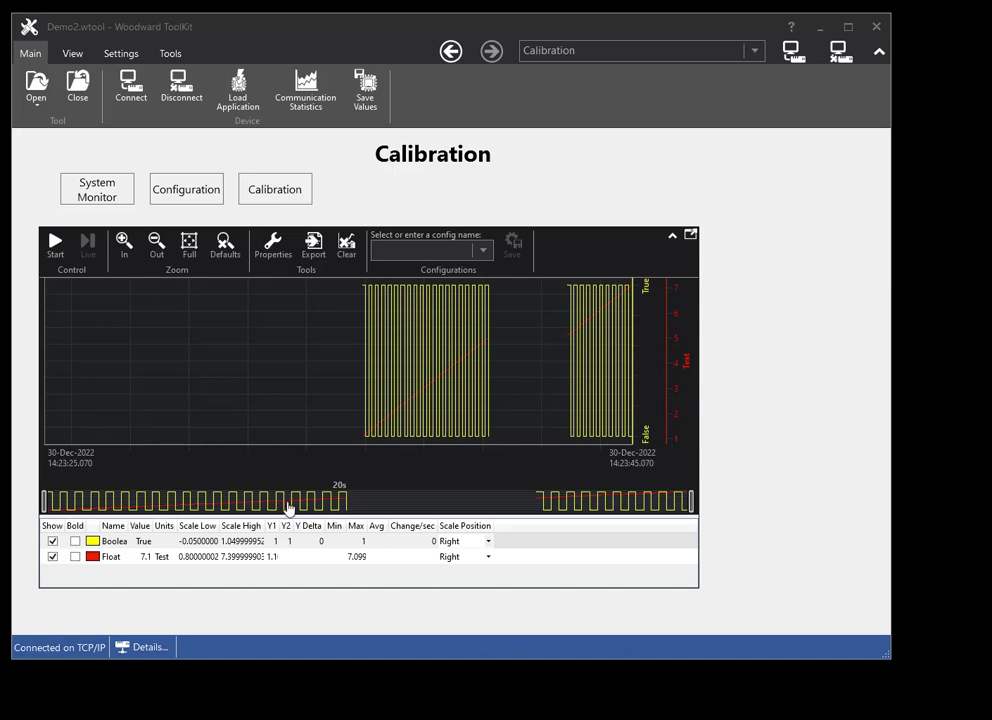
Step: Set the Float plot's Scale Low value to .85 in the plot table
{"action": "double_click", "coordinate": [197, 556]}
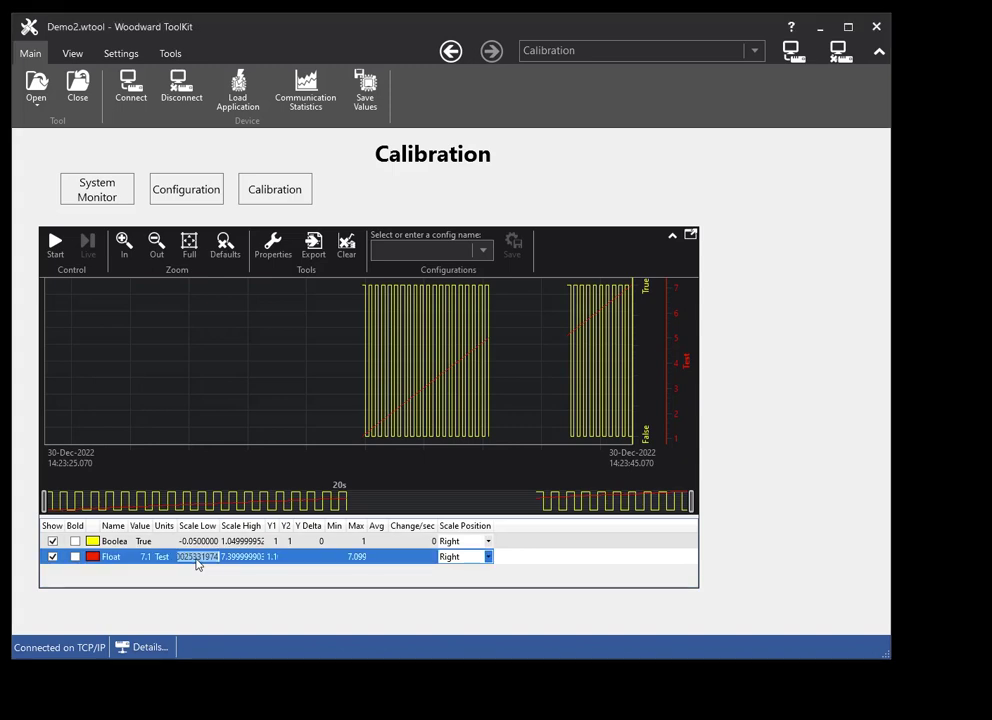
{"action": "type", "text": ".85"}
{"action": "key", "text": "Return"}
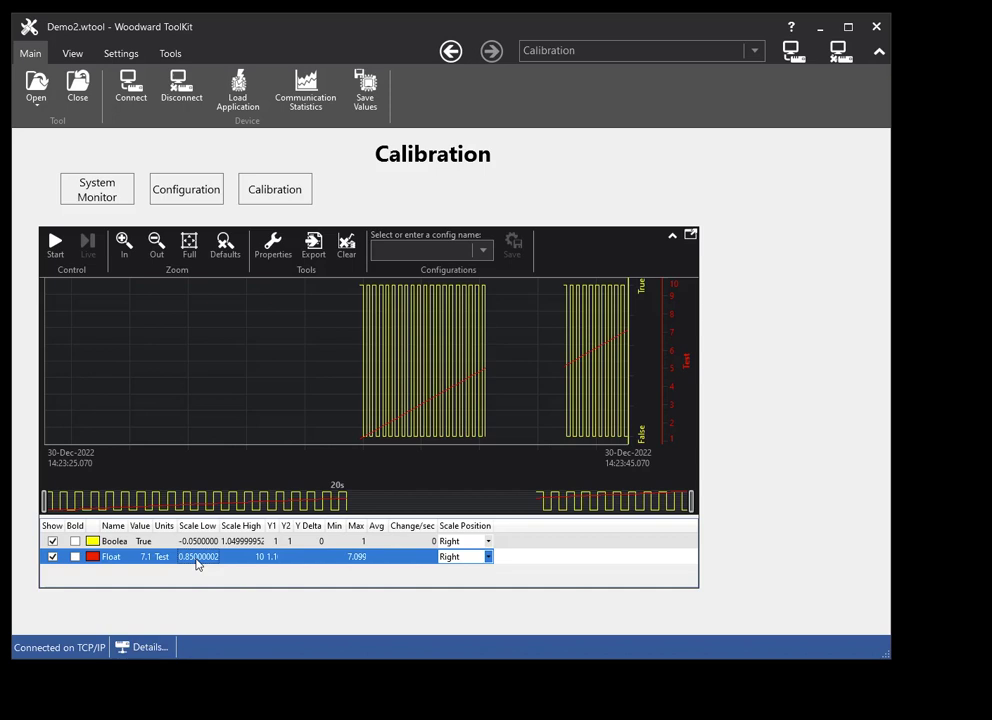
Step: Hide the Float plot and show it again, and set the scale position of both plots to Left in the plot table
{"action": "left_click", "coordinate": [53, 557]}
{"action": "left_click", "coordinate": [53, 557]}
{"action": "left_click", "coordinate": [486, 560]}
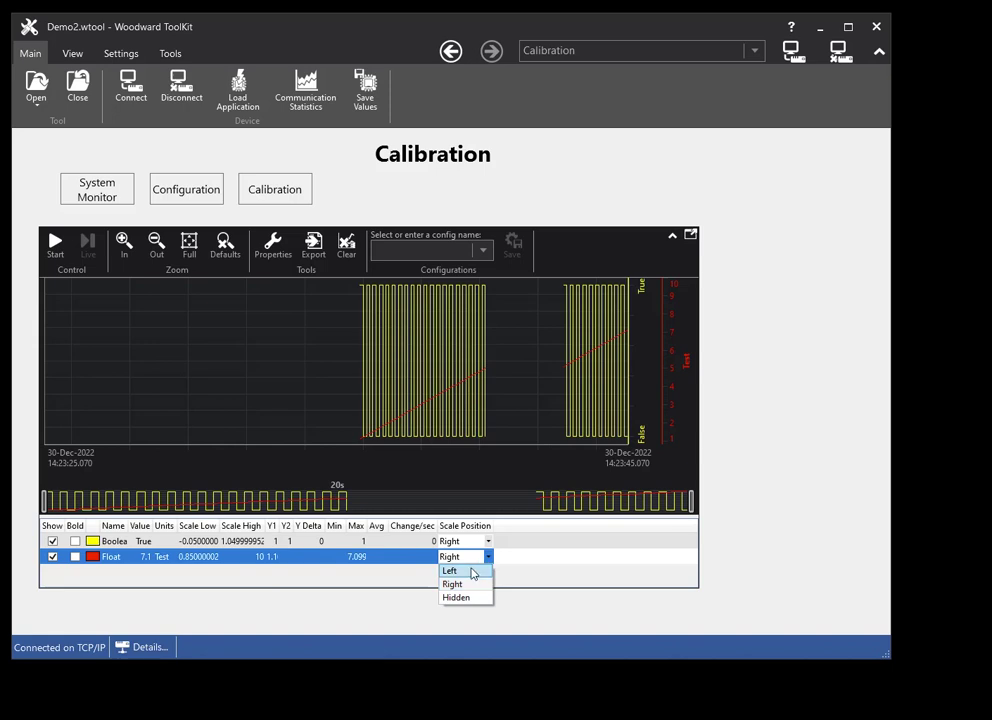
{"action": "left_click", "coordinate": [450, 570]}
{"action": "left_click", "coordinate": [486, 541]}
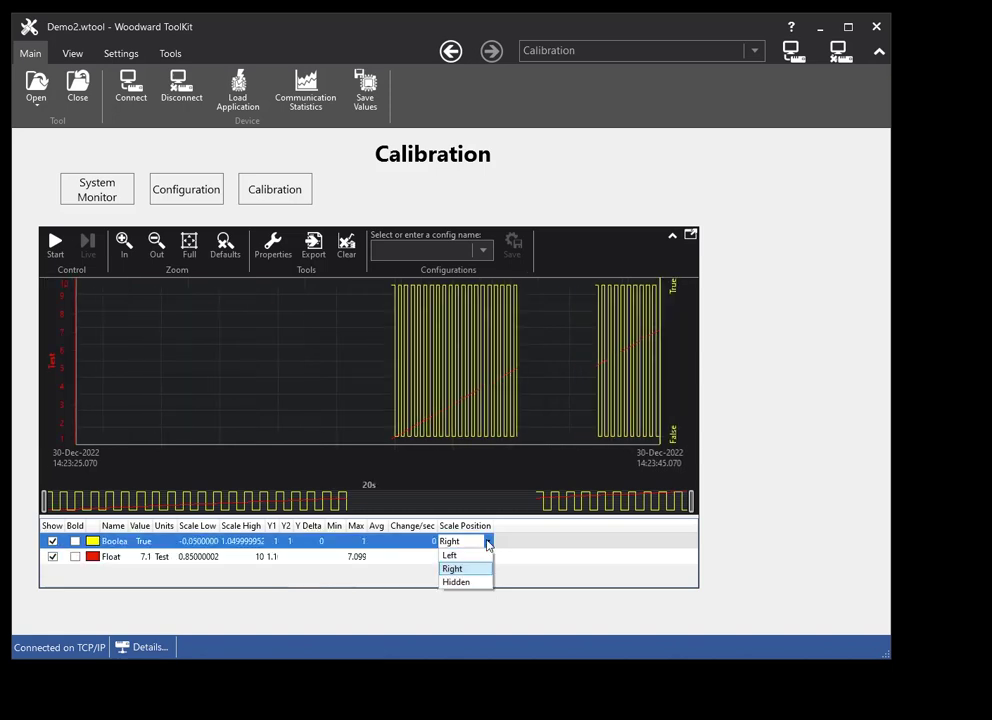
{"action": "left_click", "coordinate": [460, 556]}
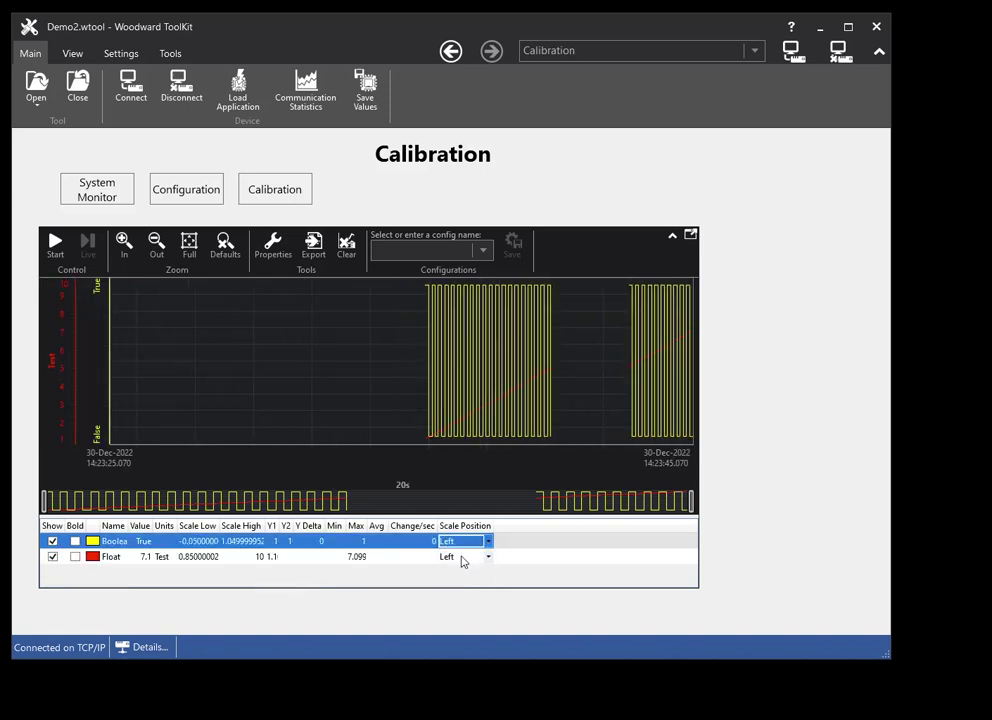
Step: Open the Float plot's trending properties from the plot table and close them without changes
{"action": "double_click", "coordinate": [295, 557]}
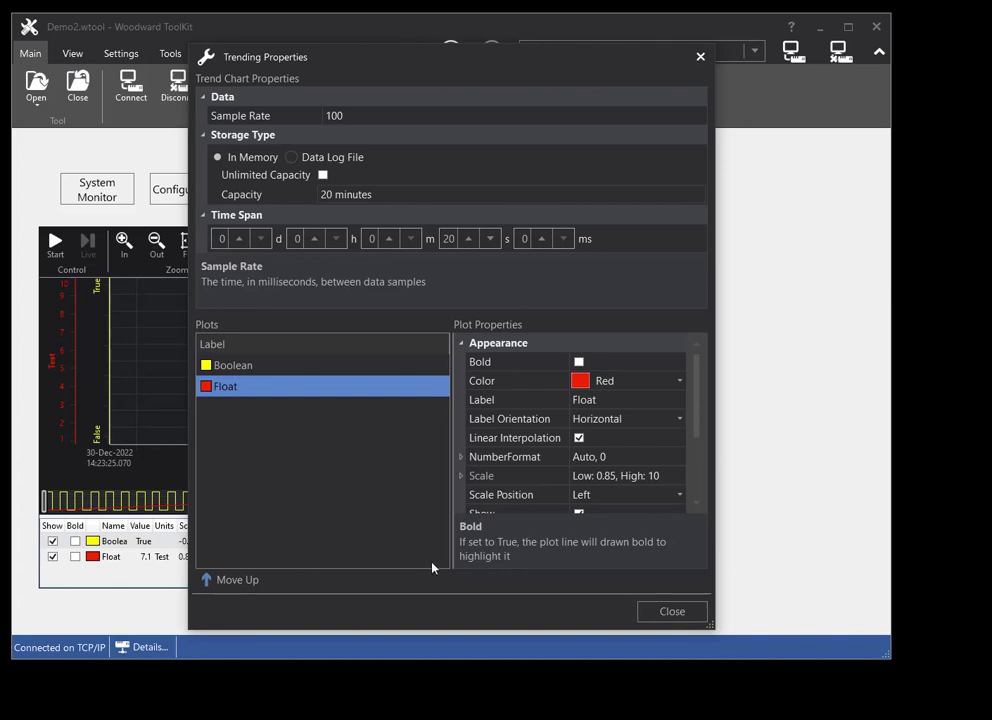
{"action": "left_click", "coordinate": [666, 612]}
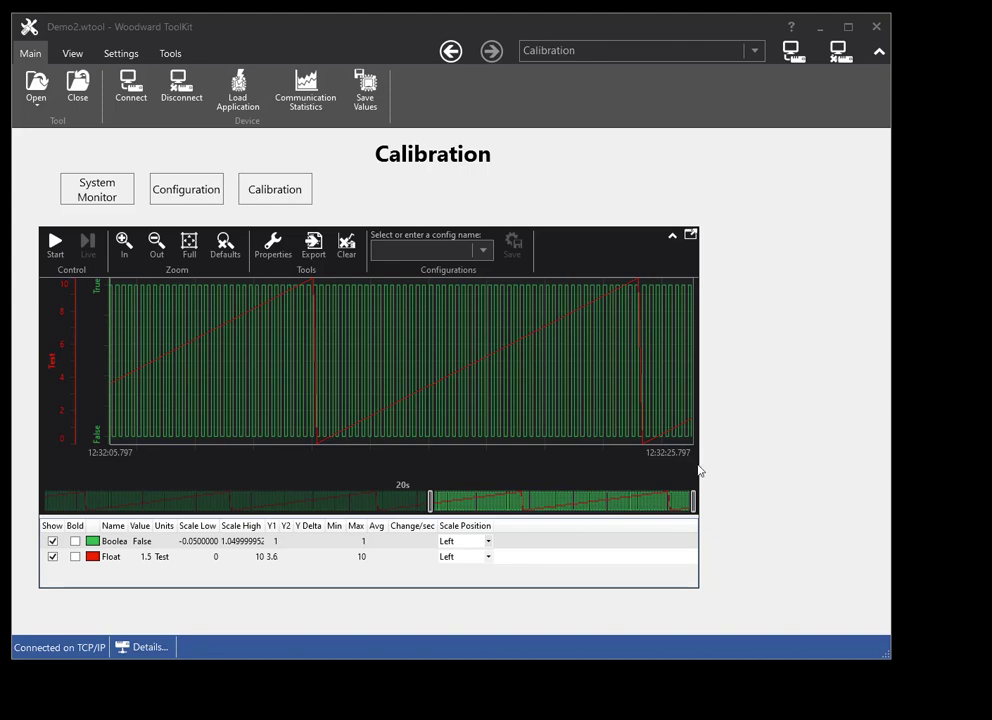
Step: Shift the trend's 20-second display window to earlier data along the overview strip and return it to the latest data
{"action": "left_click_drag", "start_coordinate": [589, 509], "coordinate": [500, 511]}
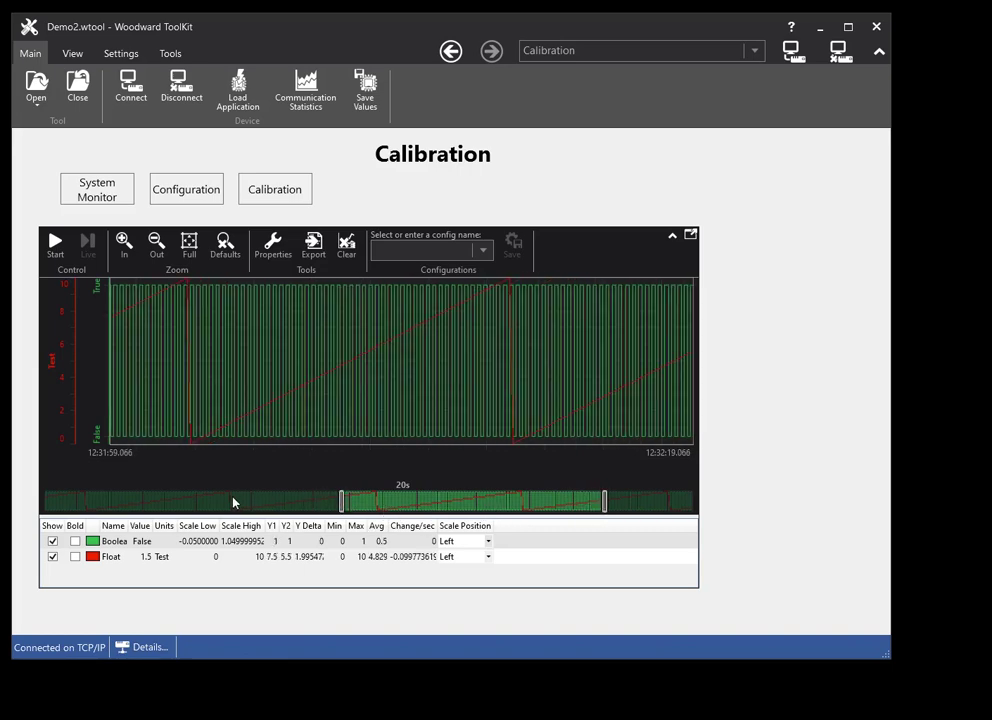
{"action": "left_click", "coordinate": [174, 507]}
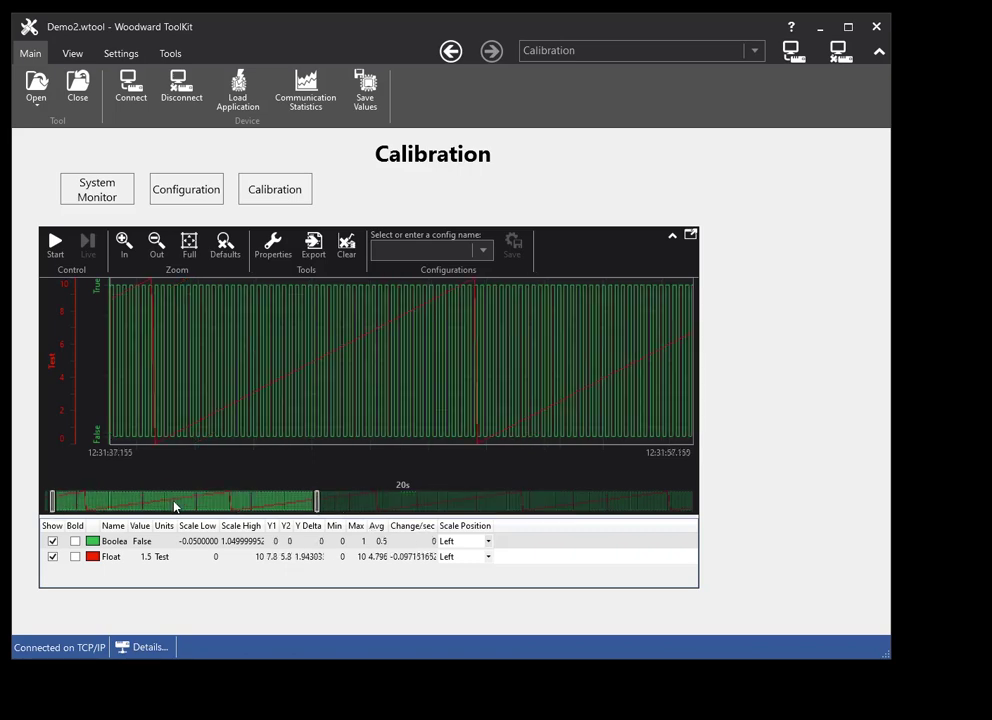
{"action": "left_click", "coordinate": [635, 509]}
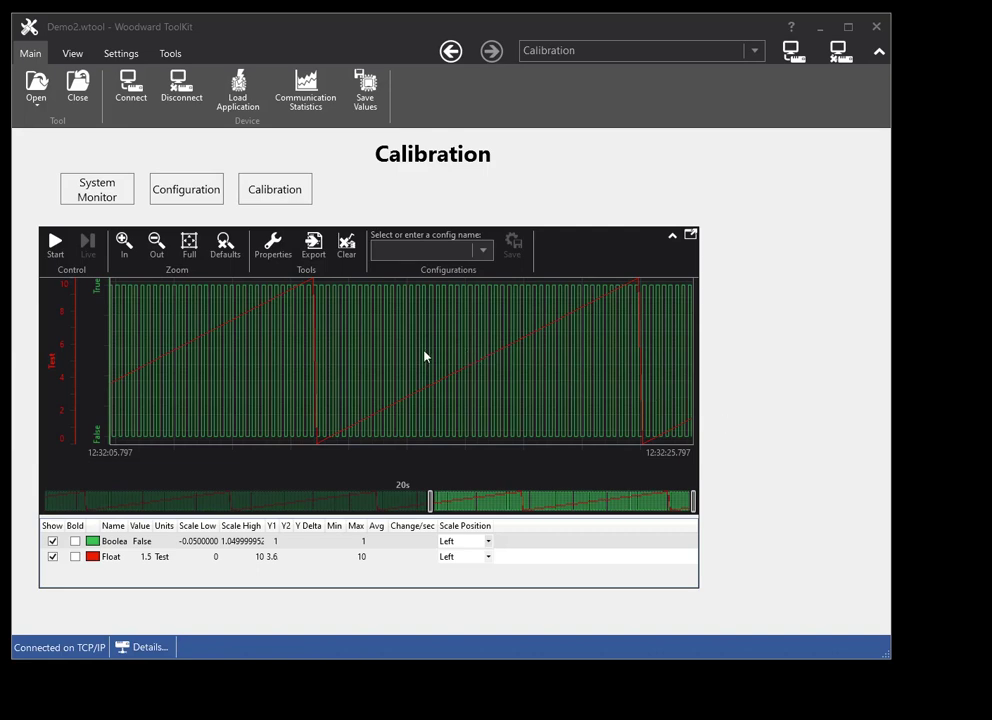
Step: Pan the plots inside the chart area back and forth in time and up and down on their scales
{"action": "left_click_drag", "start_coordinate": [425, 357], "coordinate": [443, 380]}
{"action": "left_click_drag", "start_coordinate": [473, 412], "coordinate": [607, 396]}
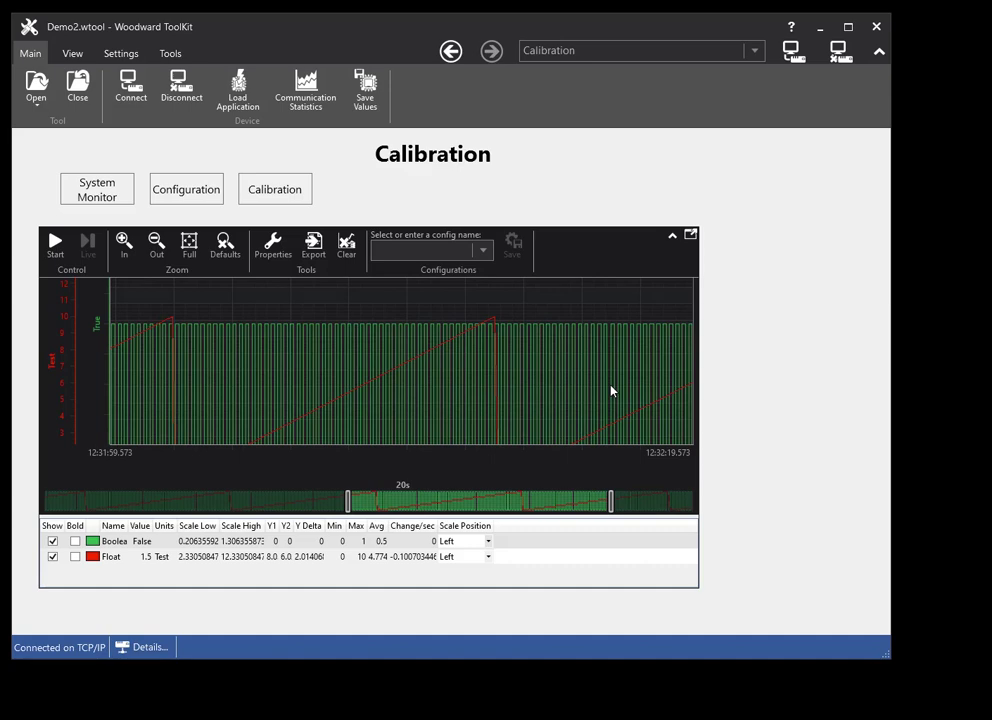
{"action": "left_click_drag", "start_coordinate": [611, 391], "coordinate": [472, 389]}
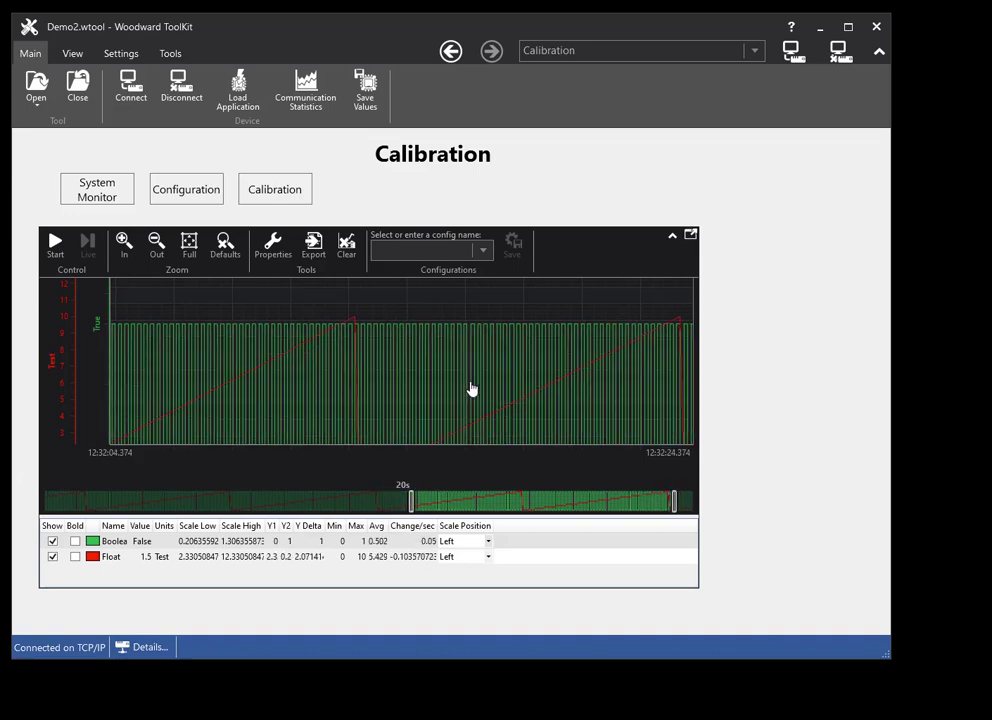
{"action": "left_click_drag", "start_coordinate": [472, 389], "coordinate": [512, 358]}
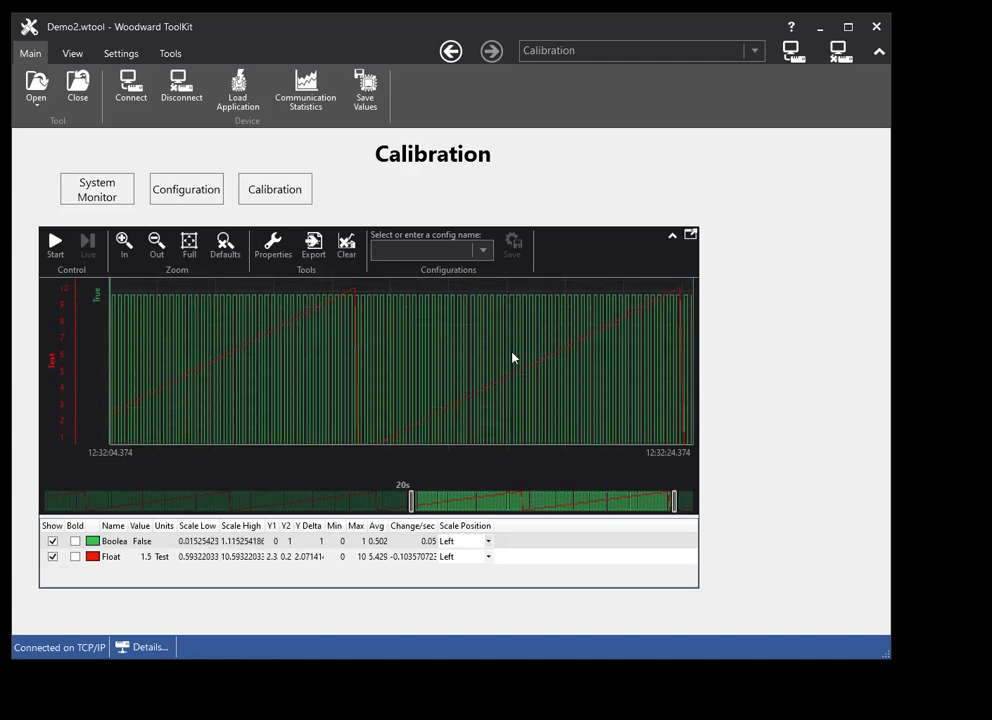
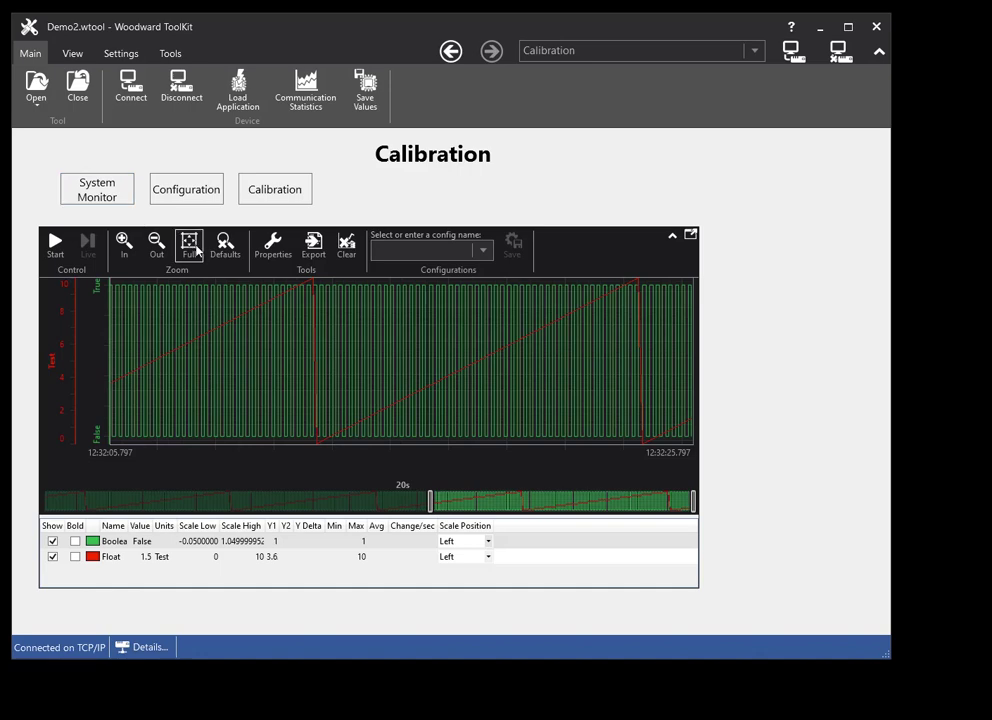
Step: Show the full trend and zoom in on an area until the time span is about 3.6 s and the Float scale about 1.6 to 6
{"action": "left_click", "coordinate": [192, 247]}
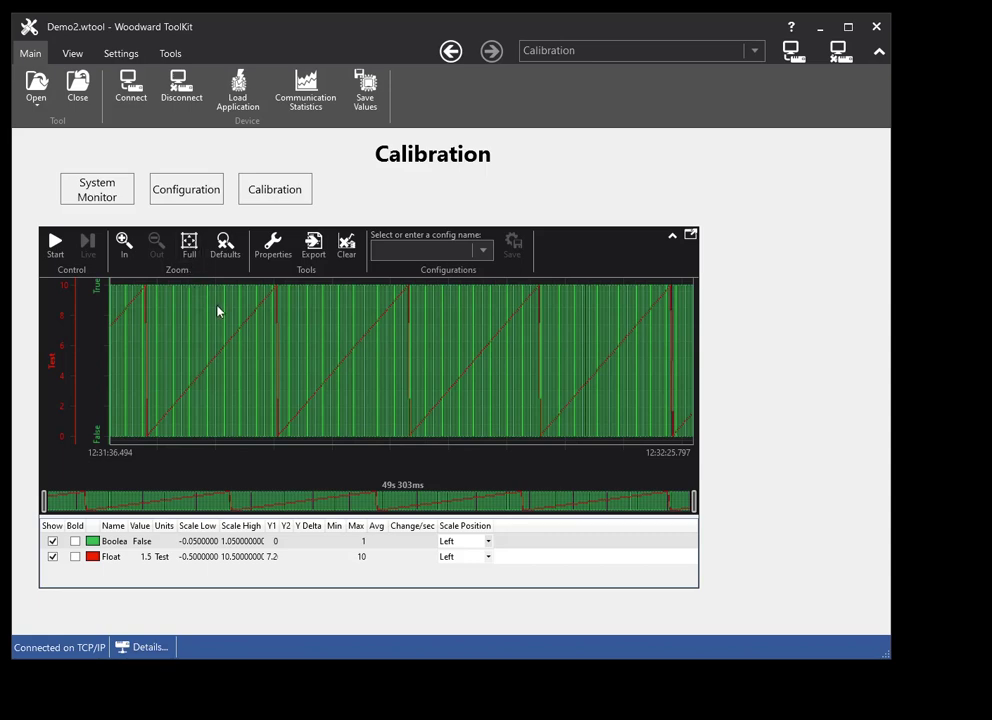
{"action": "left_click_drag", "start_coordinate": [220, 316], "coordinate": [328, 427]}
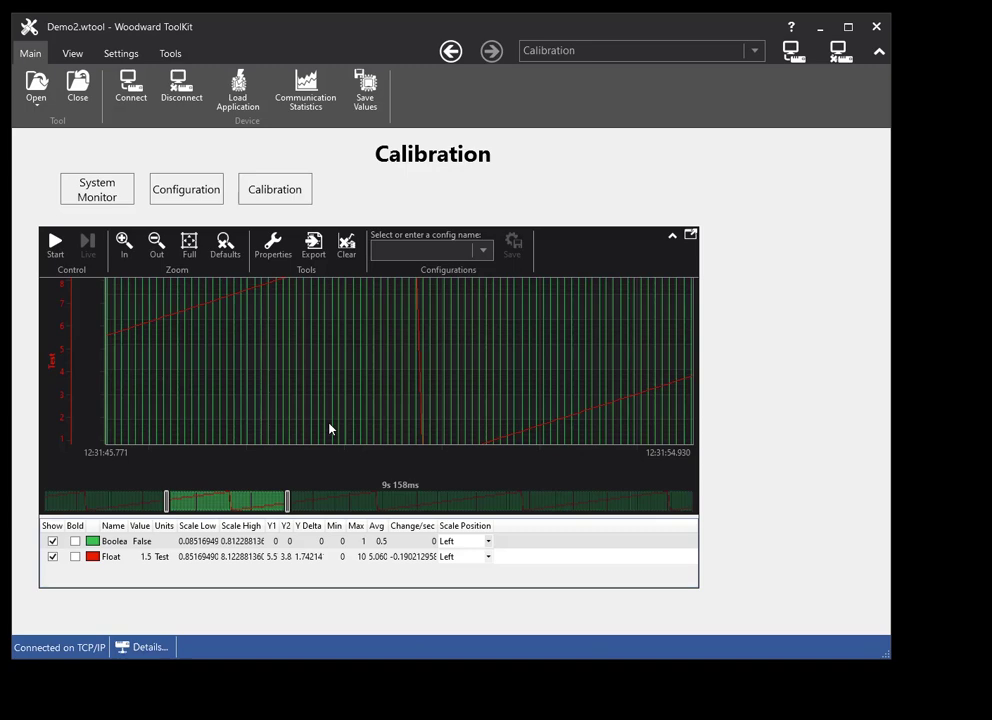
{"action": "left_click_drag", "start_coordinate": [329, 429], "coordinate": [560, 431]}
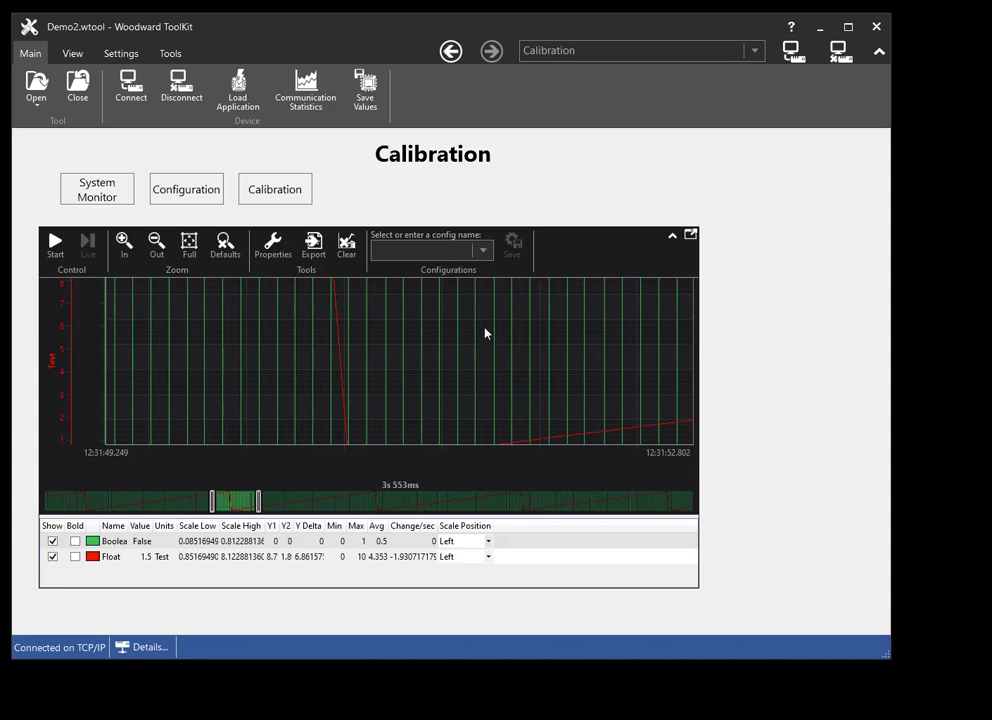
{"action": "left_click_drag", "start_coordinate": [485, 336], "coordinate": [494, 434]}
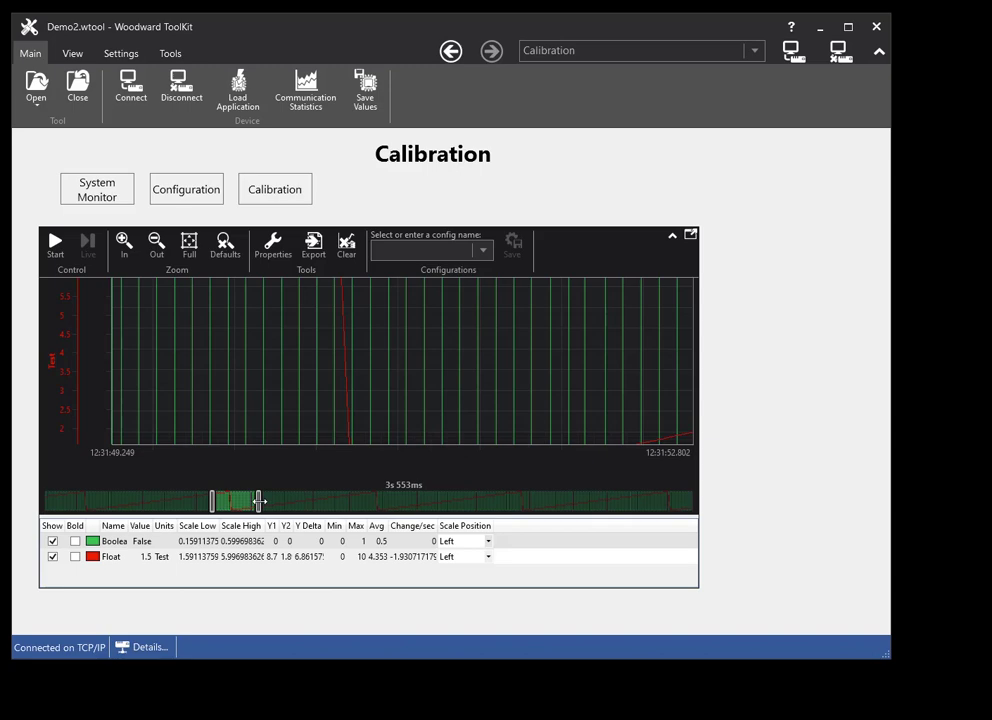
Step: Widen the displayed time span to about 12.7 s and reset the chart to the full trend
{"action": "left_click_drag", "start_coordinate": [258, 501], "coordinate": [379, 503]}
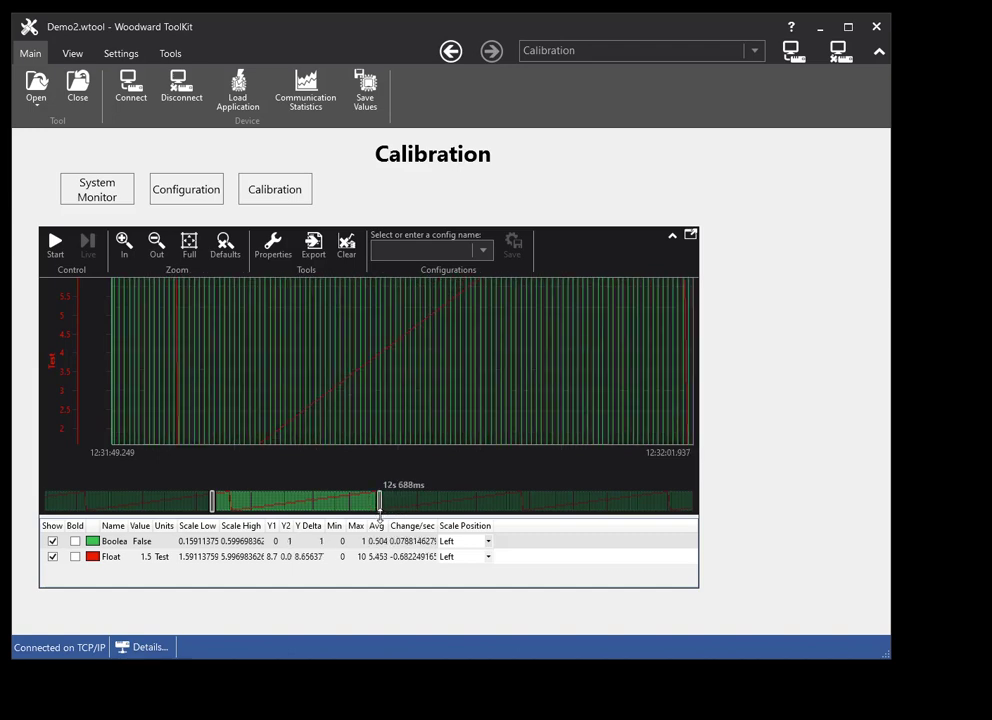
{"action": "double_click", "coordinate": [433, 362]}
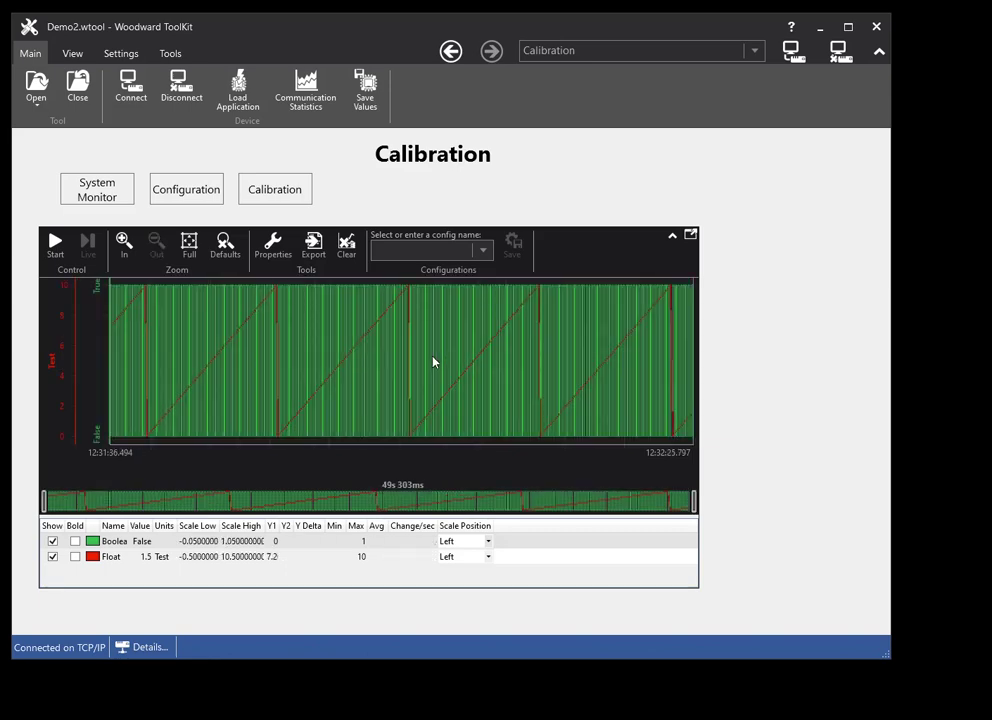
Step: Shorten the displayed time span to about the latest 17.7 s of the trend
{"action": "left_click_drag", "start_coordinate": [458, 500], "coordinate": [301, 467]}
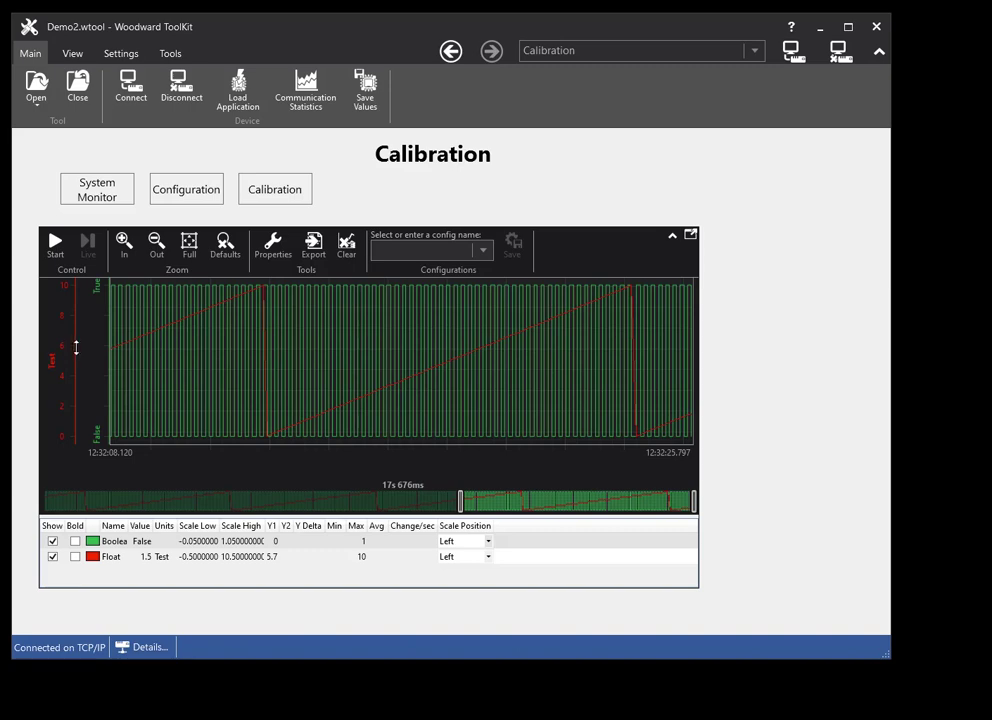
{"action": "mouse_move", "coordinate": [85, 352]}
{"action": "left_mouse_down"}
{"action": "mouse_move", "coordinate": [82, 427]}
{"action": "mouse_move", "coordinate": [84, 300]}
{"action": "mouse_move", "coordinate": [89, 377]}
{"action": "mouse_move", "coordinate": [93, 351]}
{"action": "left_mouse_up"}
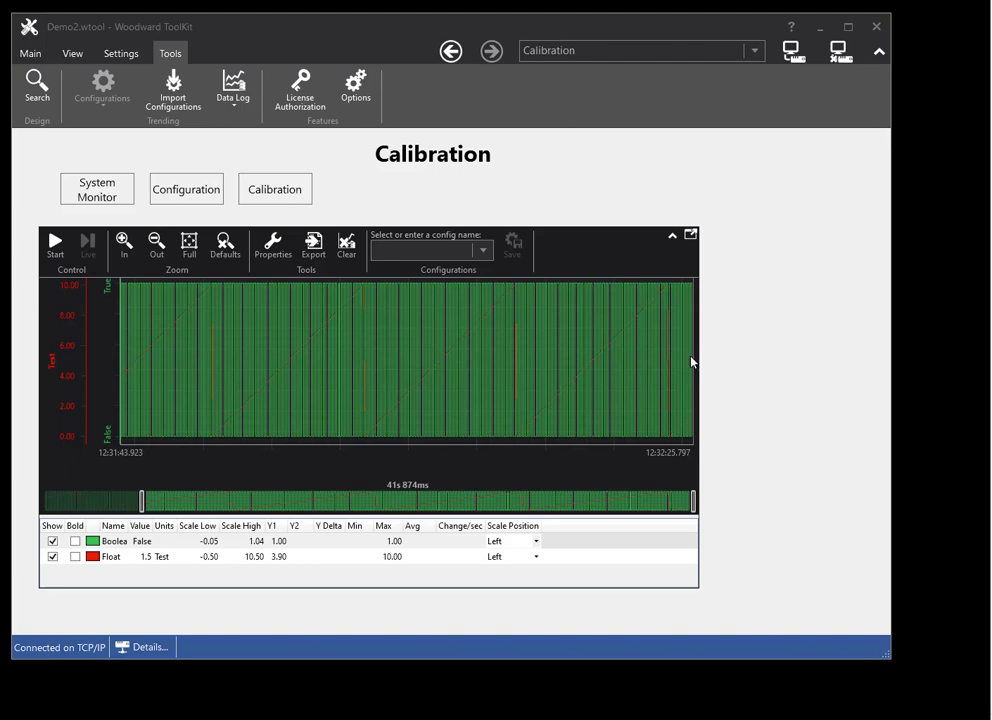
Step: Place the Y2 cursor at about 12:32:15.9 and the Y1 cursor at about 12:31:55.2 on the chart
{"action": "left_click_drag", "start_coordinate": [692, 363], "coordinate": [554, 372]}
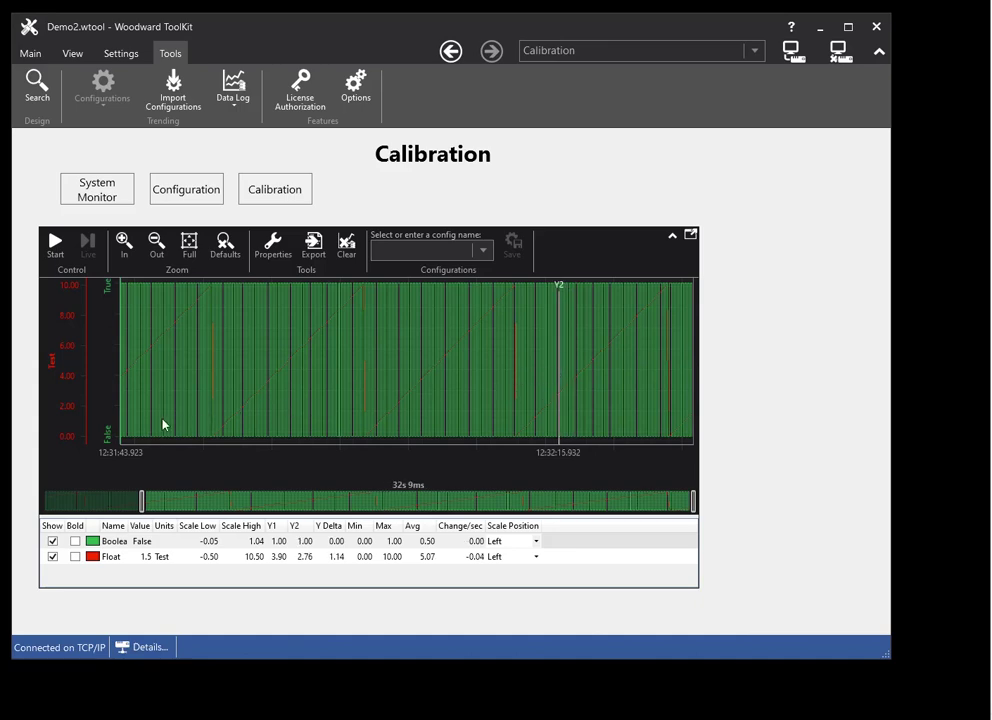
{"action": "left_click_drag", "start_coordinate": [125, 445], "coordinate": [270, 448]}
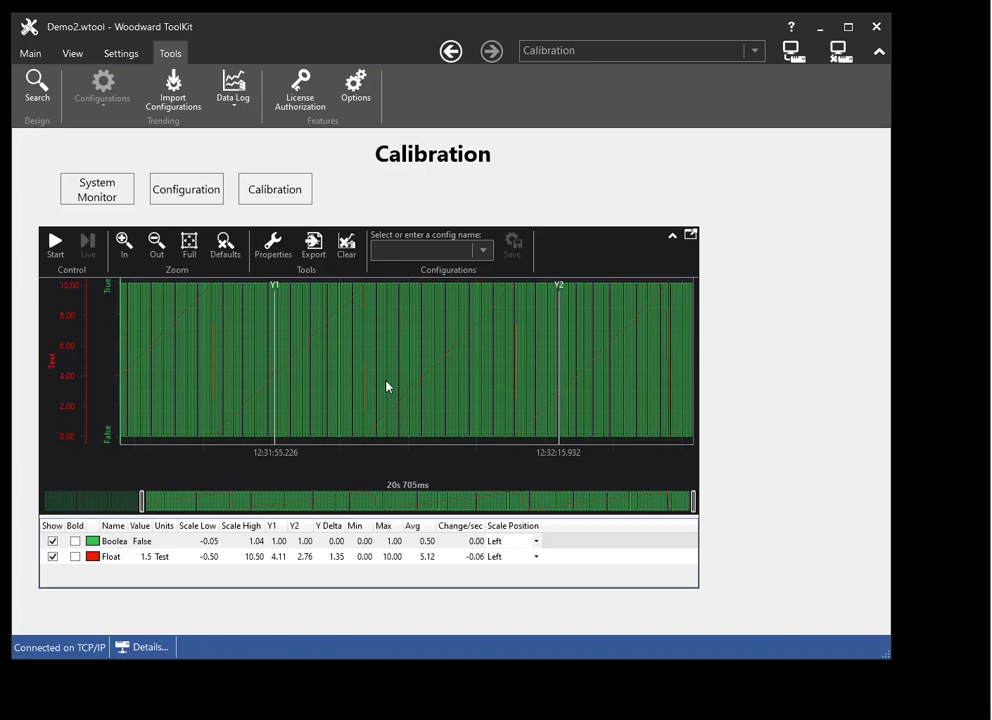
Step: Step the Y1 cursor back to about 12:31:53.6, using coarse and fine increments in both directions
{"action": "key", "text": "Left"}
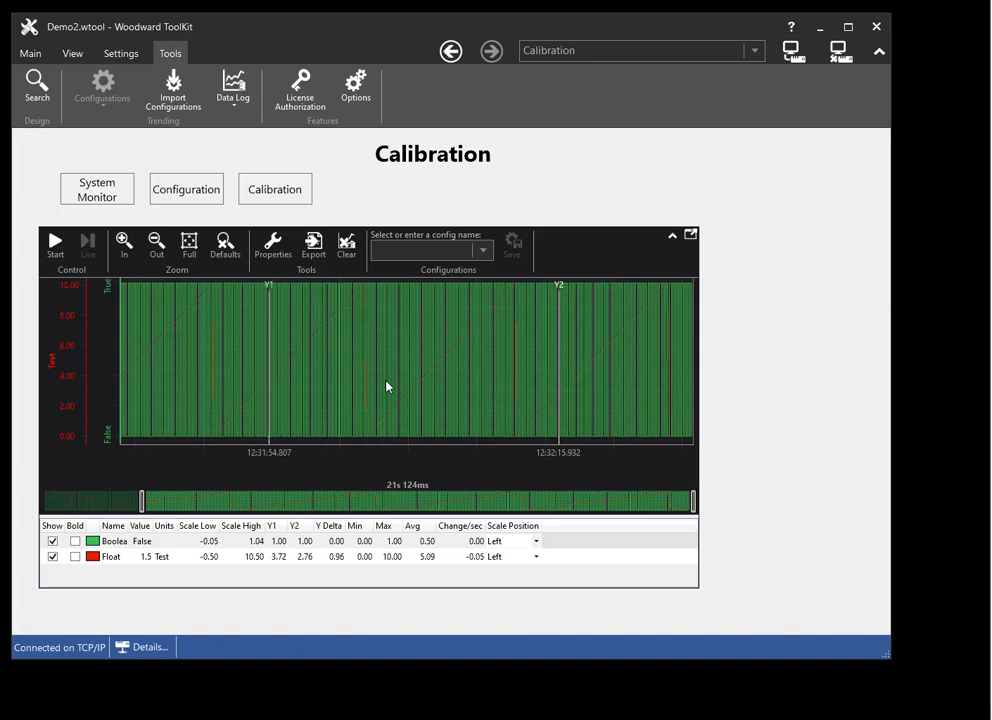
{"action": "key", "text": "Left"}
{"action": "key", "text": "Left"}
{"action": "key", "text": "Left"}
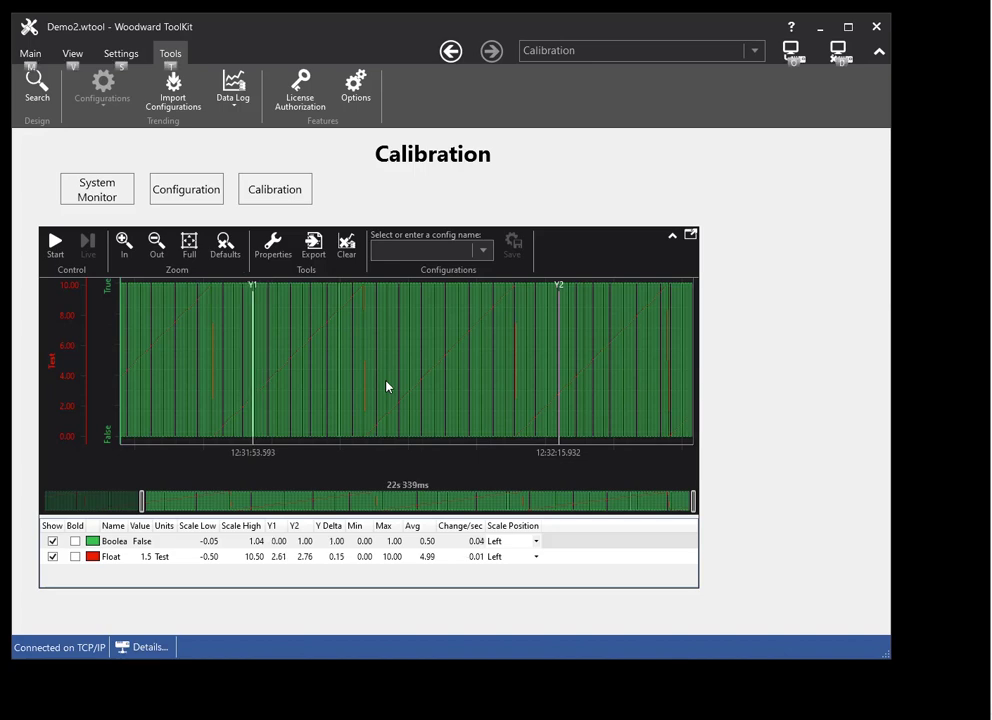
{"action": "key", "text": "Right"}
{"action": "key", "text": "alt"}
{"action": "key", "text": "Left"}
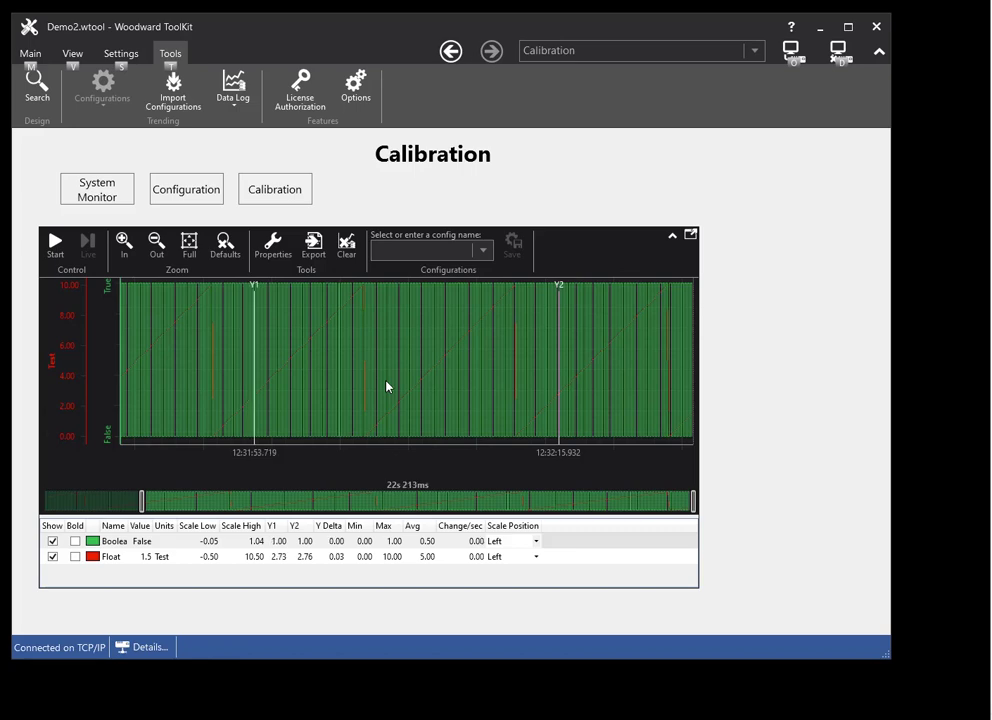
{"action": "key", "text": "Right"}
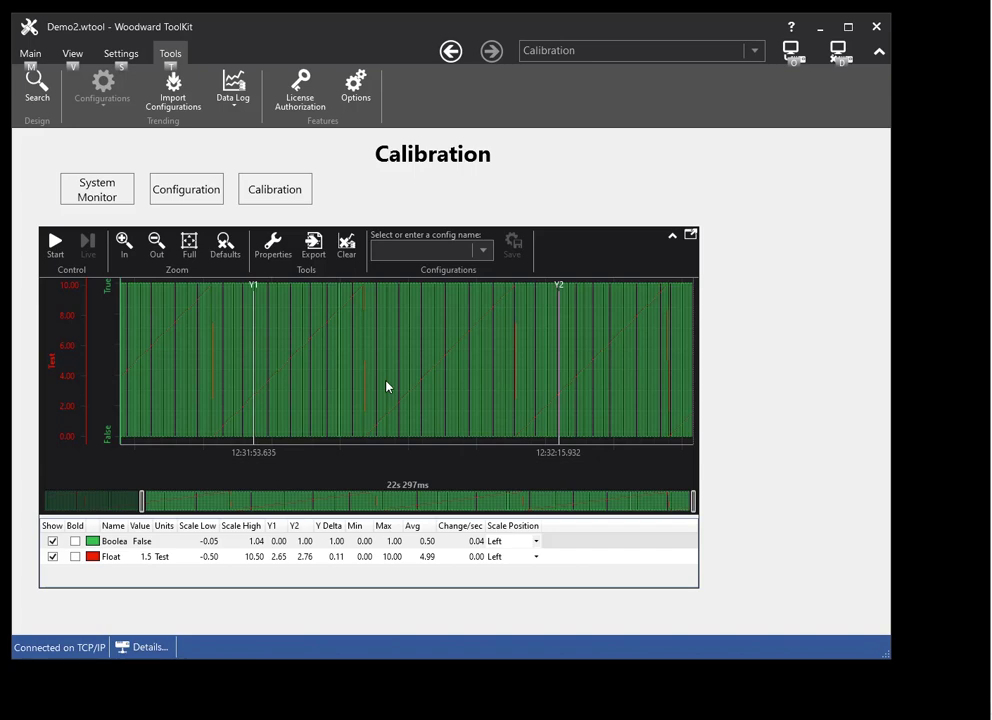
{"action": "key", "text": "Left"}
{"action": "key", "text": "Left"}
{"action": "key", "text": "Right"}
{"action": "key", "text": "Right"}
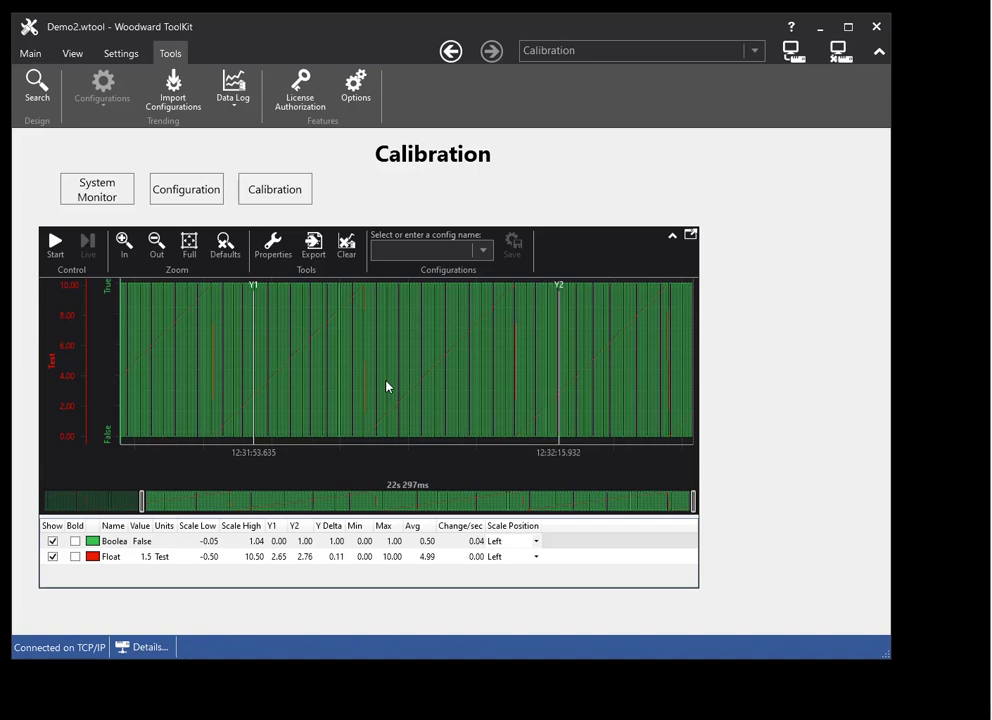
Step: Nudge the Y2 cursor slightly earlier in time and forward again in fine increments
{"action": "key", "text": "Left"}
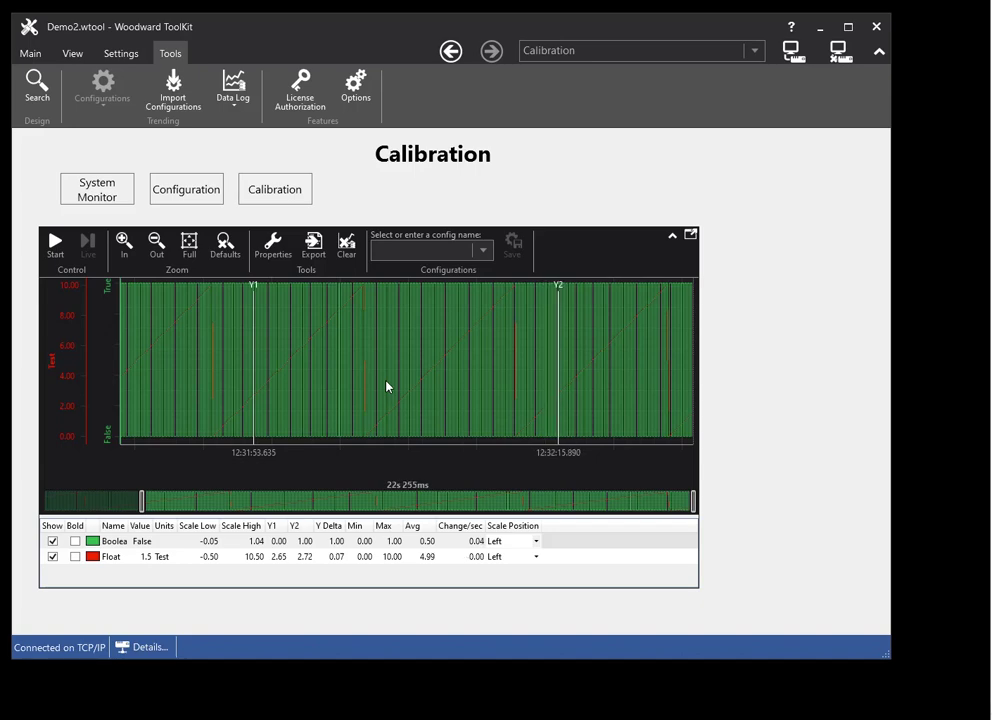
{"action": "key", "text": "Left"}
{"action": "key", "text": "Right"}
{"action": "key", "text": "Right"}
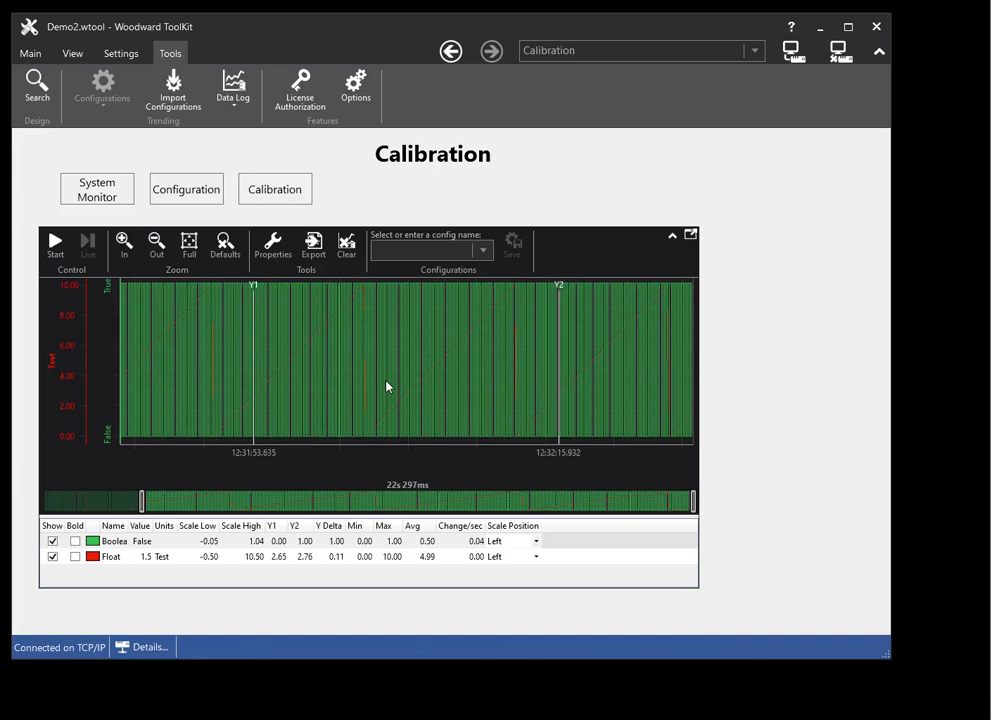
{"action": "key", "text": "Right"}
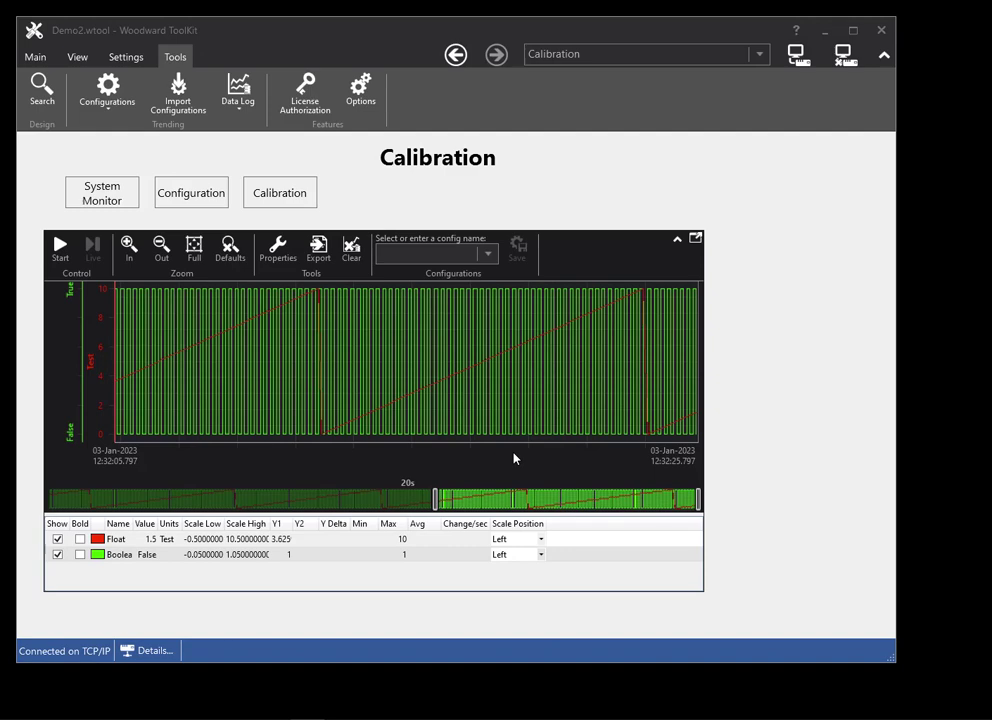
Step: Hide the Bold column of the plot table, and hide the Color column and show it again
{"action": "right_click", "coordinate": [428, 527]}
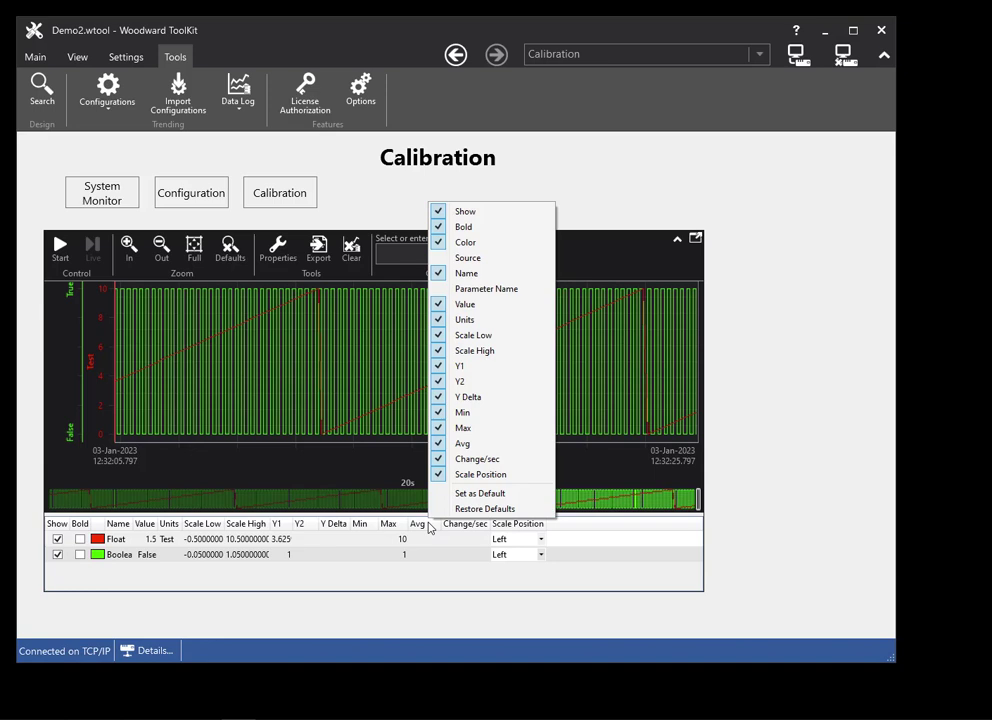
{"action": "left_click", "coordinate": [448, 227]}
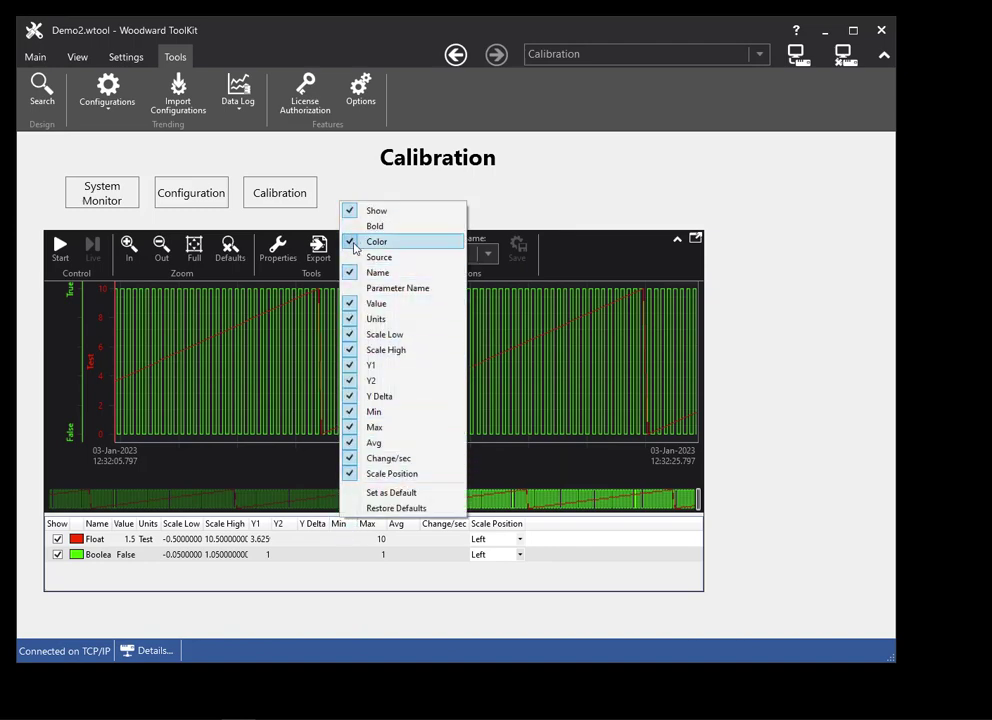
{"action": "left_click", "coordinate": [353, 247]}
{"action": "right_click", "coordinate": [353, 527]}
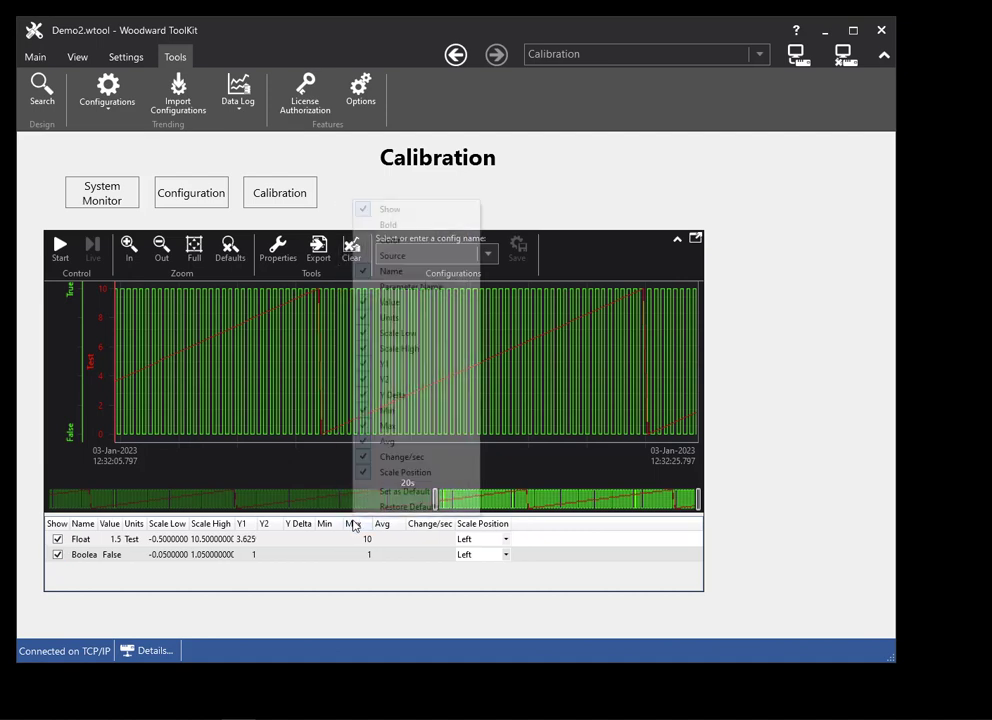
{"action": "left_click", "coordinate": [369, 242]}
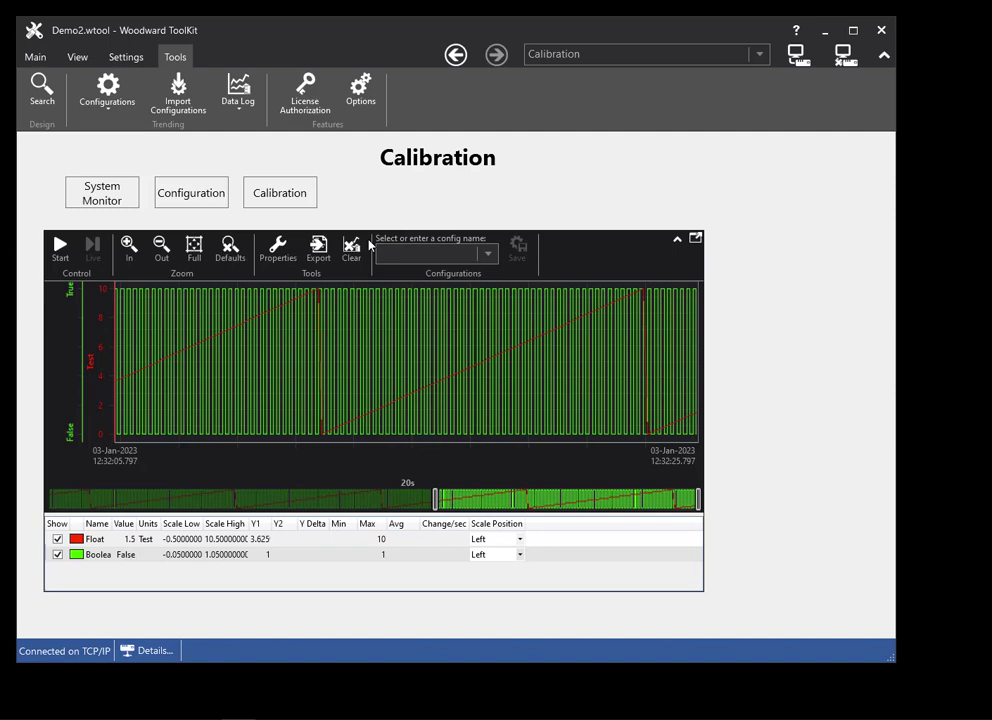
Step: Restore the plot table's default column layout
{"action": "right_click", "coordinate": [372, 527]}
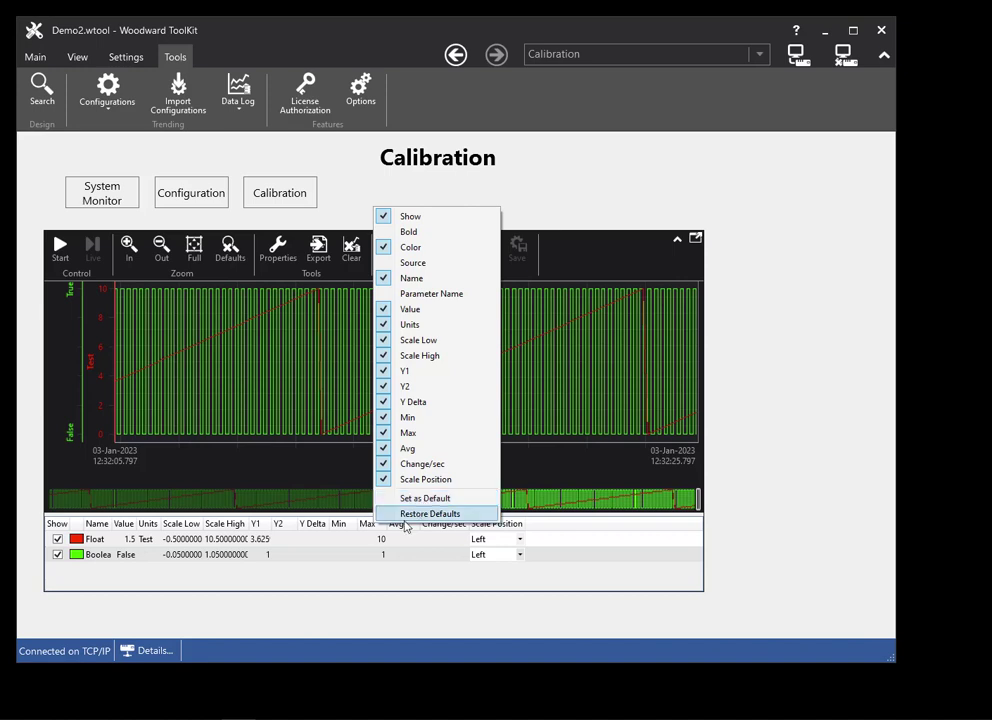
{"action": "left_click", "coordinate": [360, 542]}
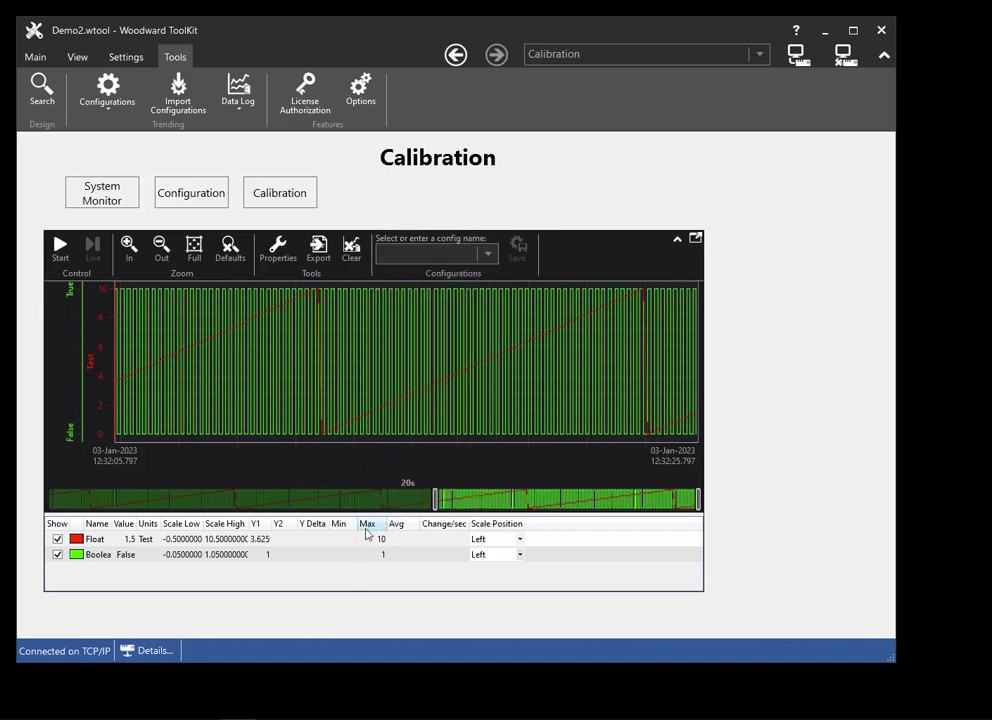
{"action": "right_click", "coordinate": [367, 526]}
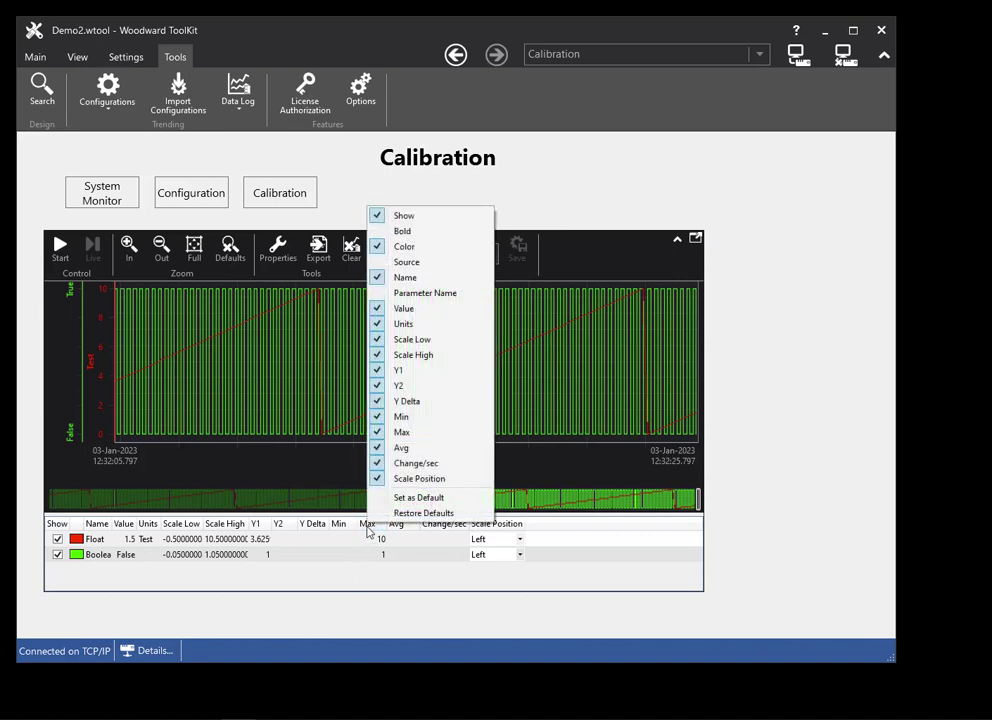
{"action": "left_click", "coordinate": [424, 513]}
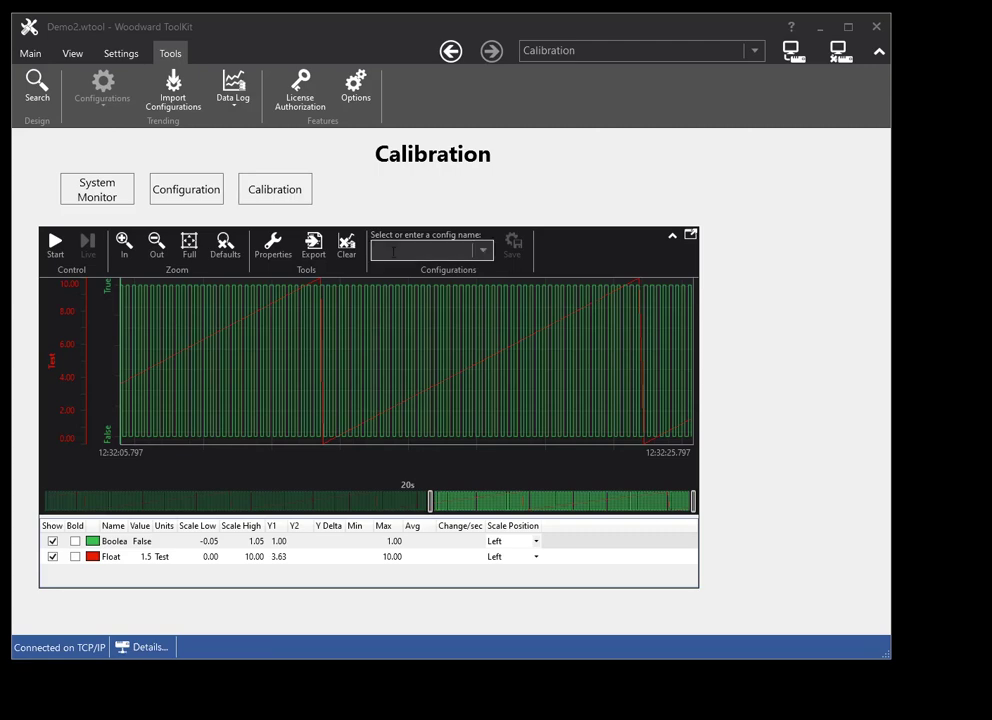
Step: Set the Boolean plot's color to the standard Yellow in the trending properties and close them
{"action": "left_click", "coordinate": [270, 254]}
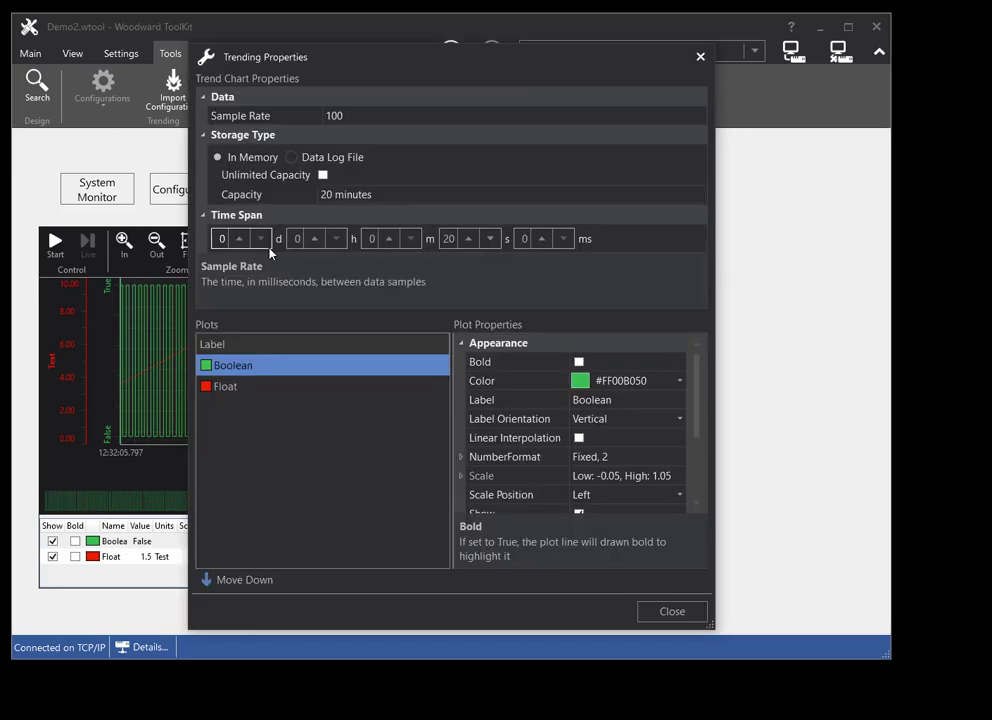
{"action": "left_click", "coordinate": [680, 381]}
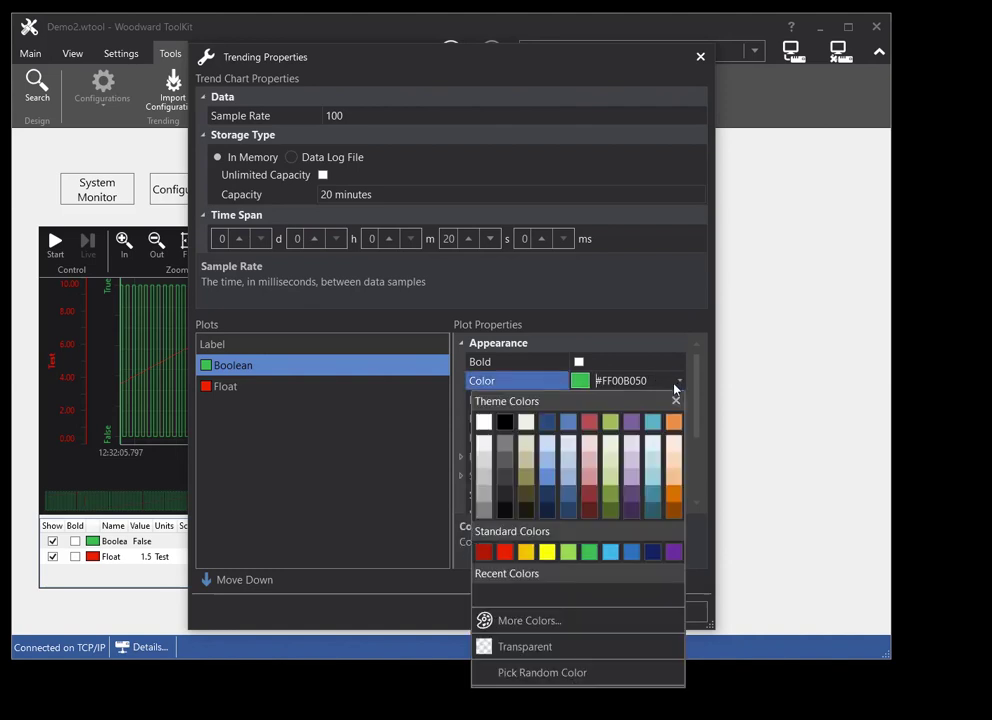
{"action": "left_click", "coordinate": [553, 552]}
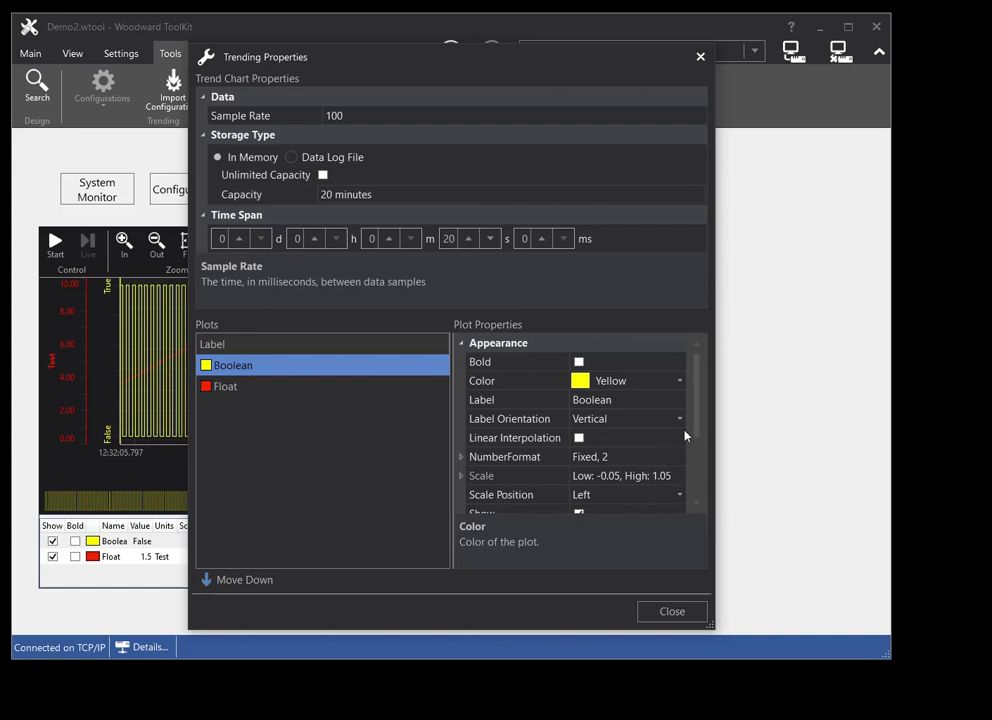
{"action": "left_click", "coordinate": [665, 611]}
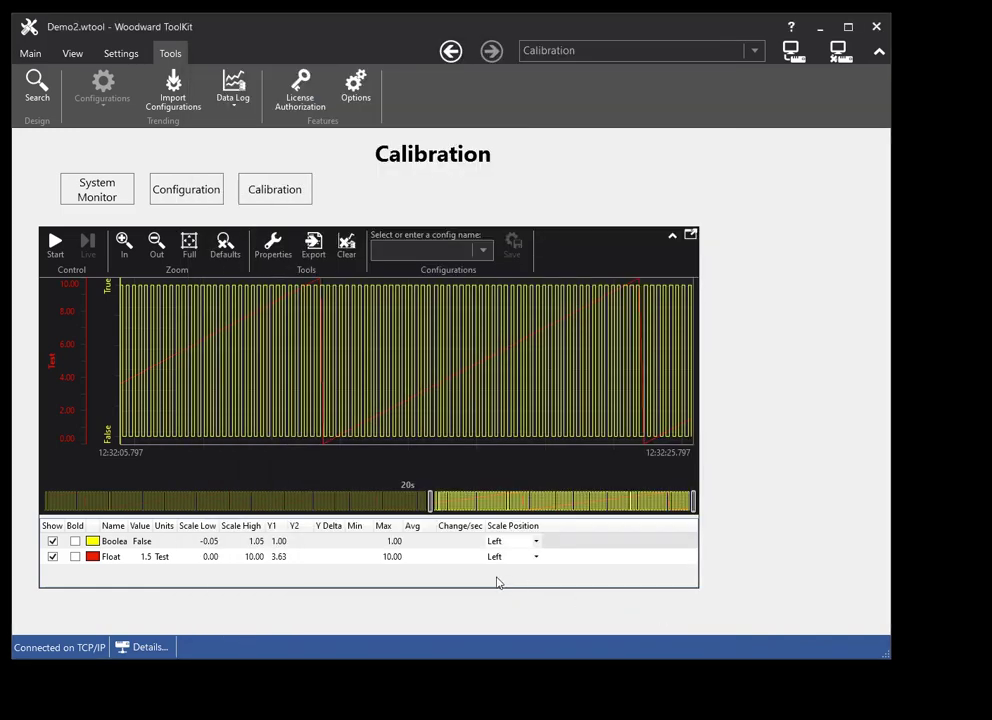
Step: Set the scale position of both the Boolean and Float plots to Hidden in the plot table
{"action": "left_click", "coordinate": [535, 541]}
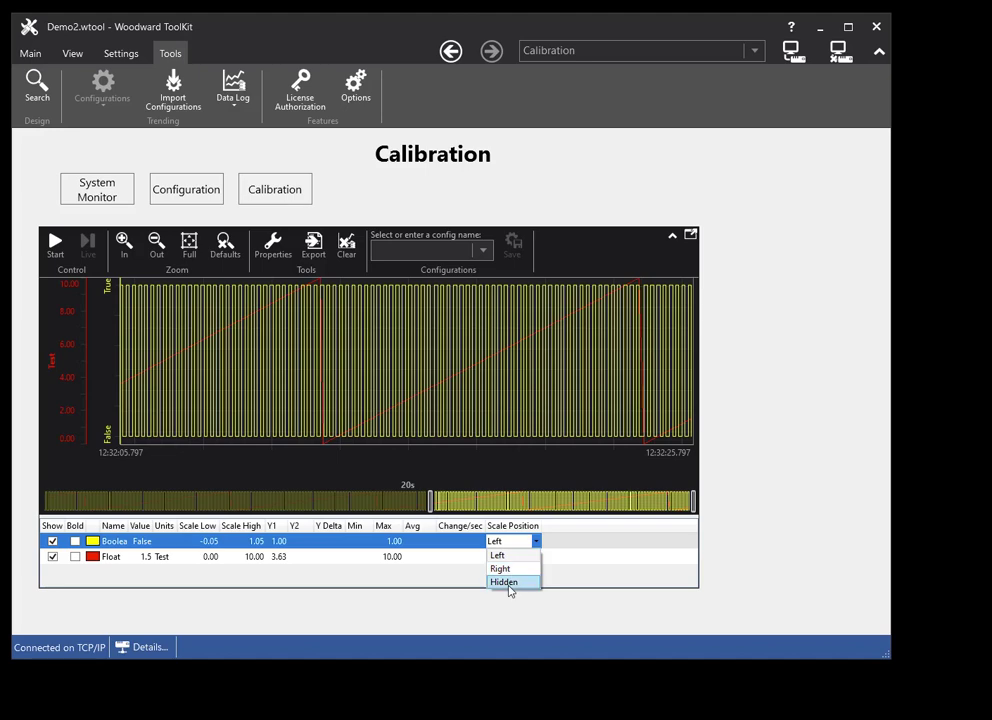
{"action": "left_click", "coordinate": [509, 584]}
{"action": "left_click", "coordinate": [535, 556]}
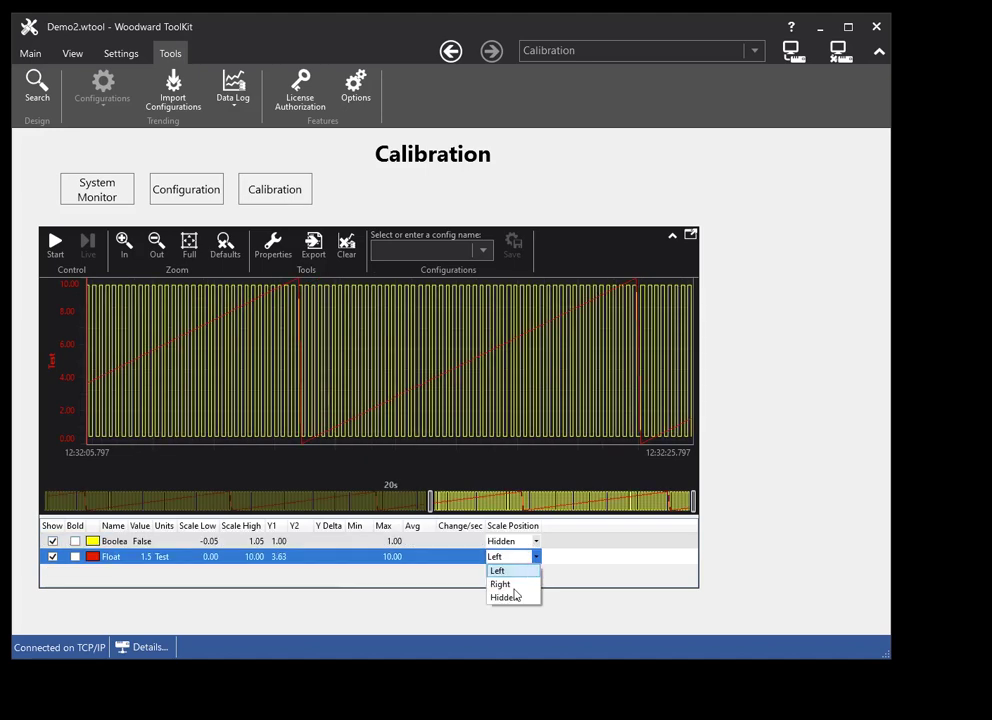
{"action": "left_click", "coordinate": [510, 597]}
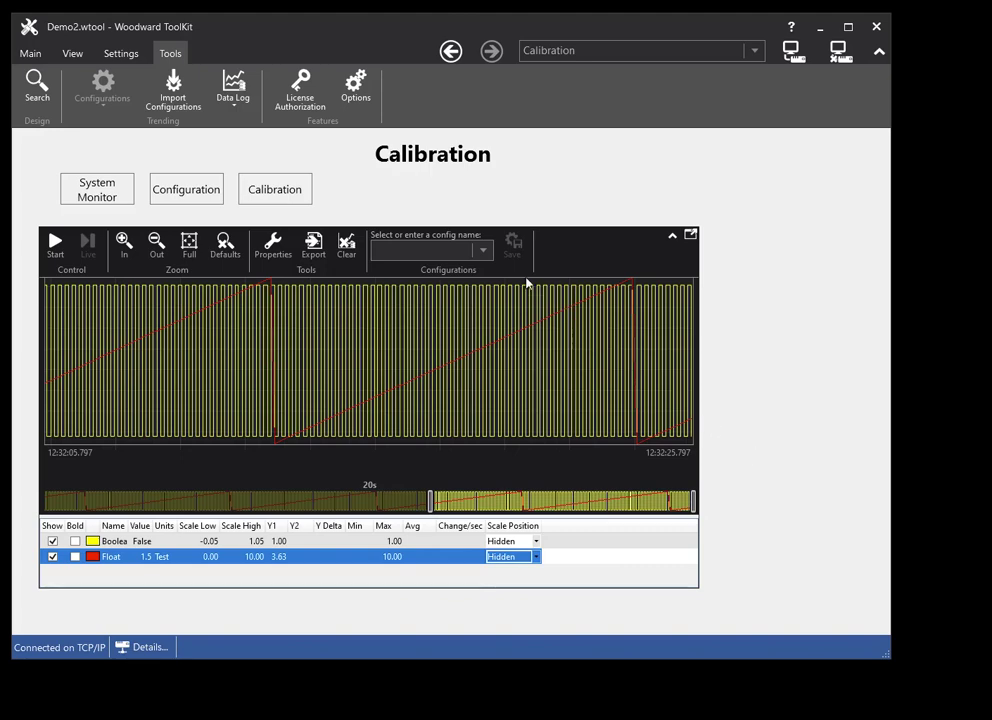
Step: Save the current trend chart settings as a configuration named Config1
{"action": "left_click", "coordinate": [447, 247]}
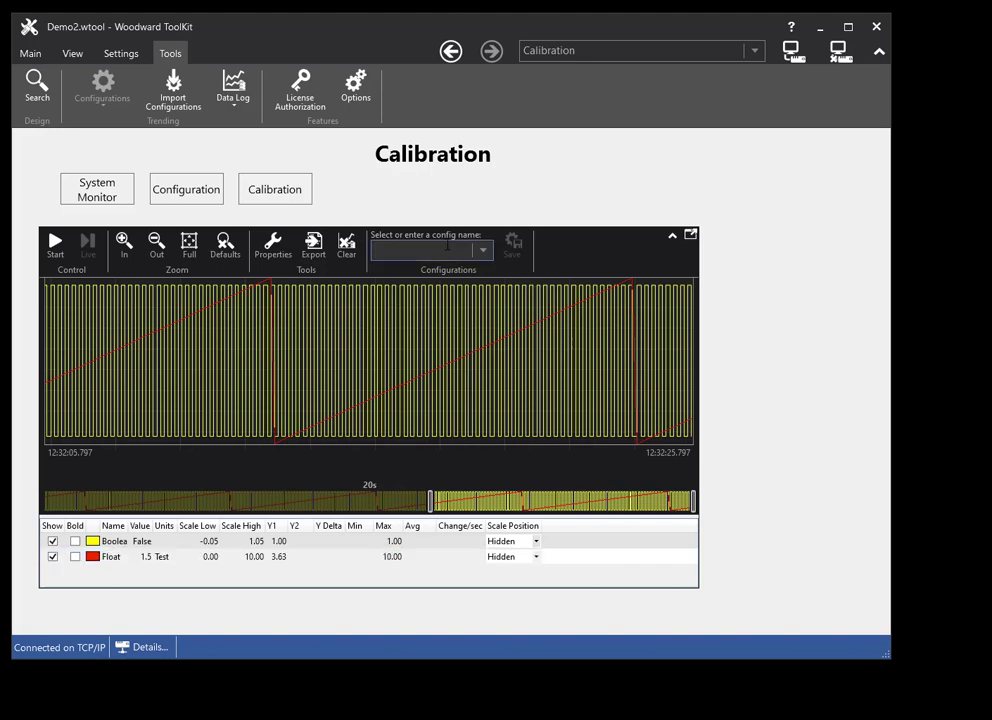
{"action": "type", "text": "Config1"}
{"action": "left_click", "coordinate": [514, 248]}
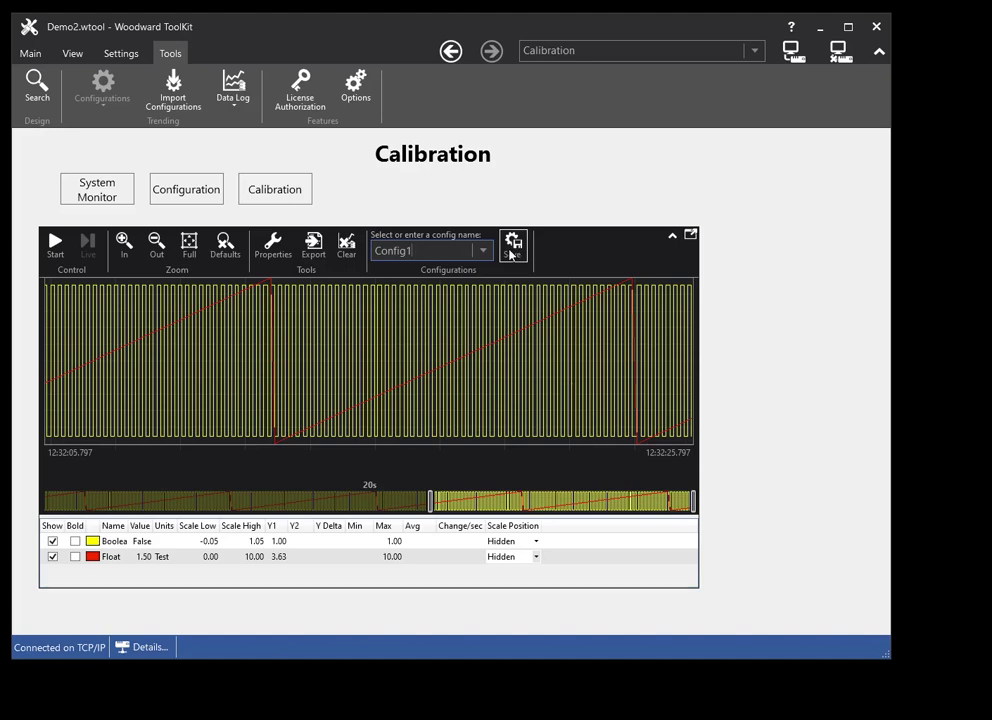
Step: Change the Boolean plot's color to the standard light blue (#FF00B0F0) in the trending properties
{"action": "left_click", "coordinate": [272, 245]}
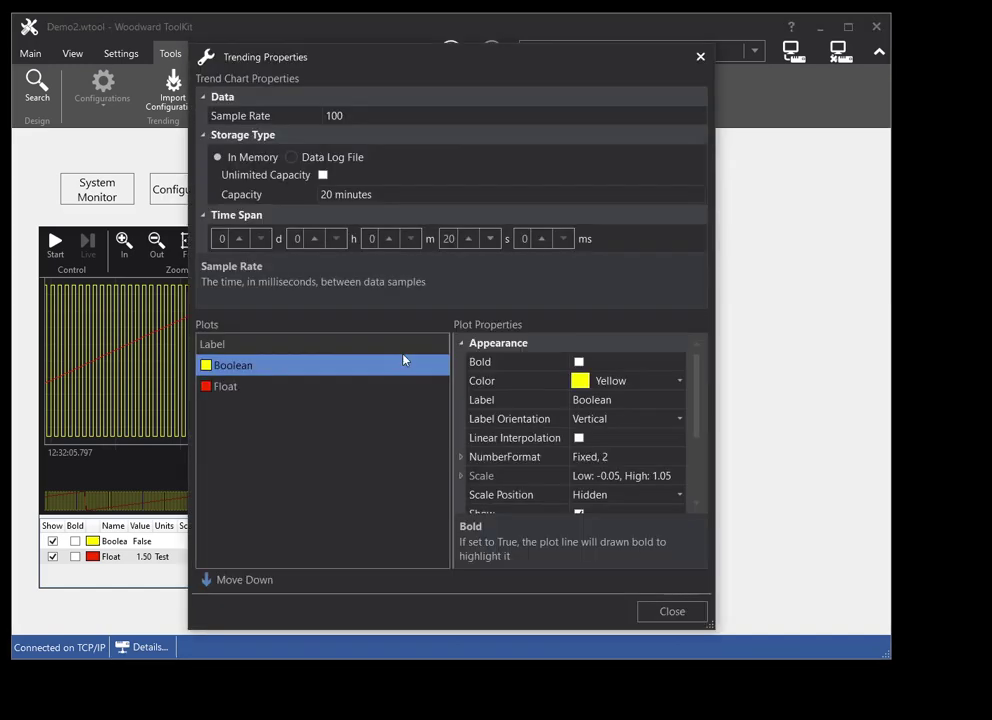
{"action": "left_click", "coordinate": [678, 388]}
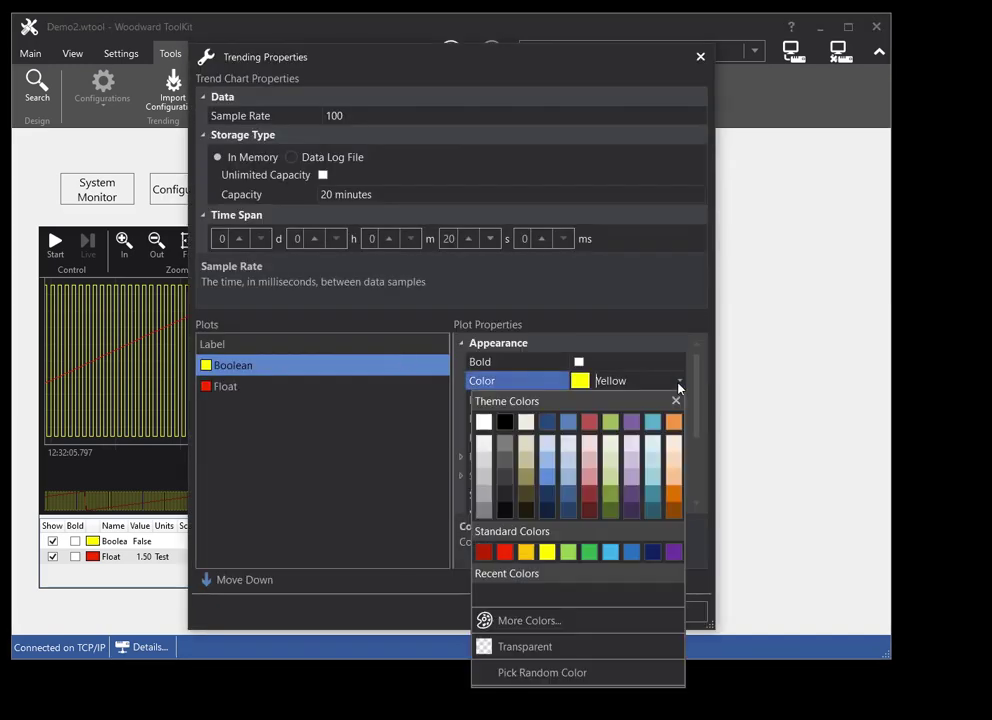
{"action": "left_click", "coordinate": [611, 556]}
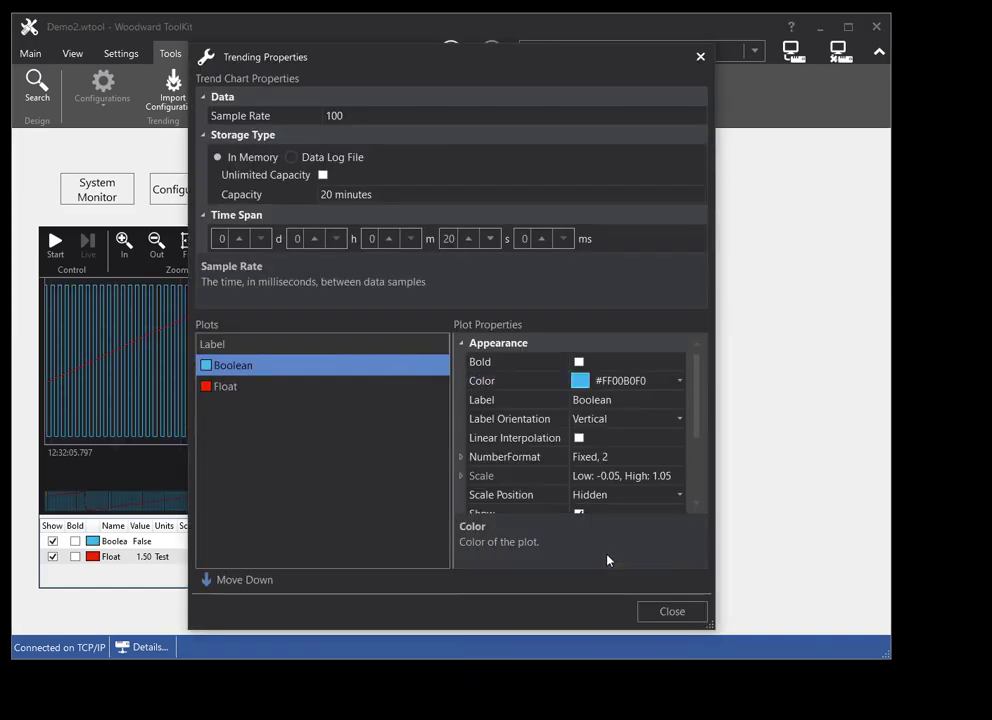
{"action": "left_click", "coordinate": [660, 612]}
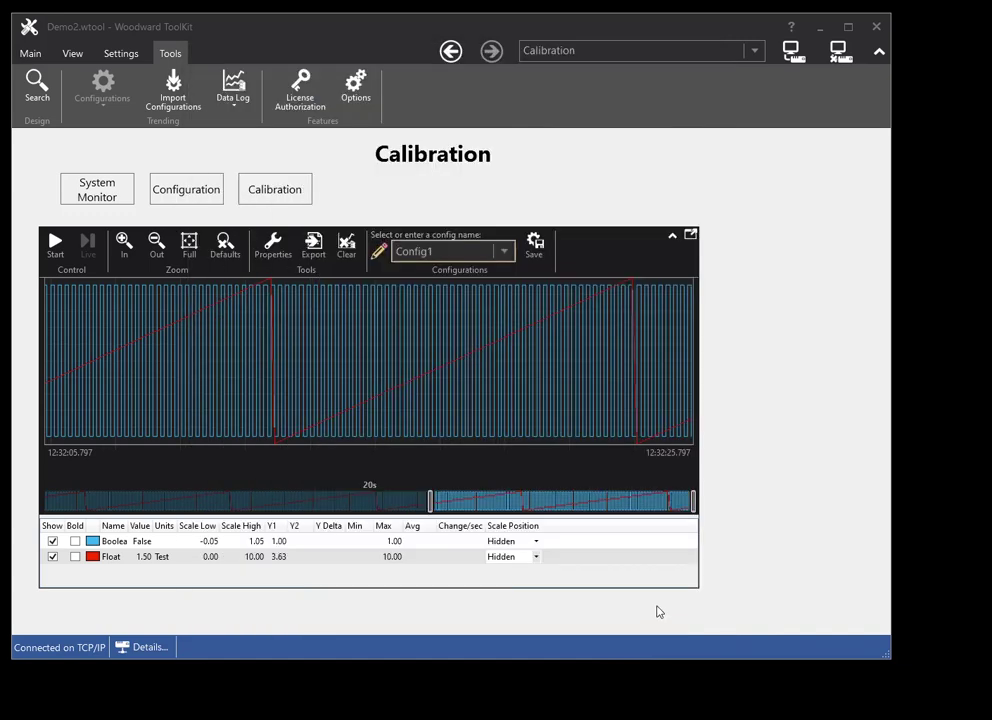
Step: Save the modified chart settings as a separate configuration named Config2
{"action": "left_click", "coordinate": [444, 252]}
{"action": "key", "text": "BackSpace"}
{"action": "type", "text": "2"}
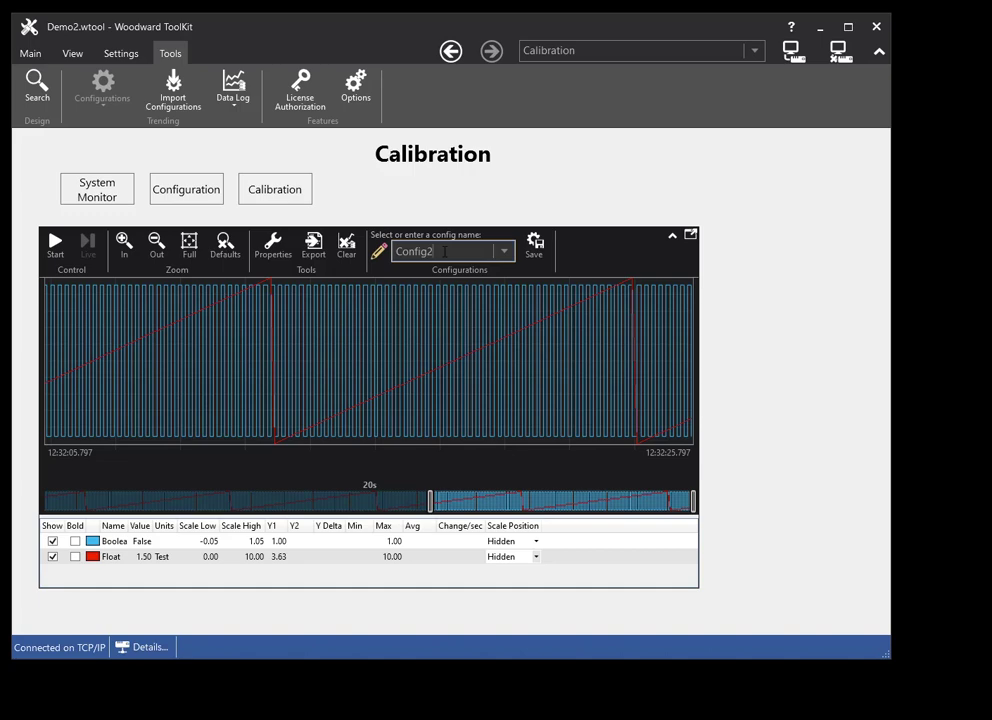
{"action": "left_click", "coordinate": [545, 256]}
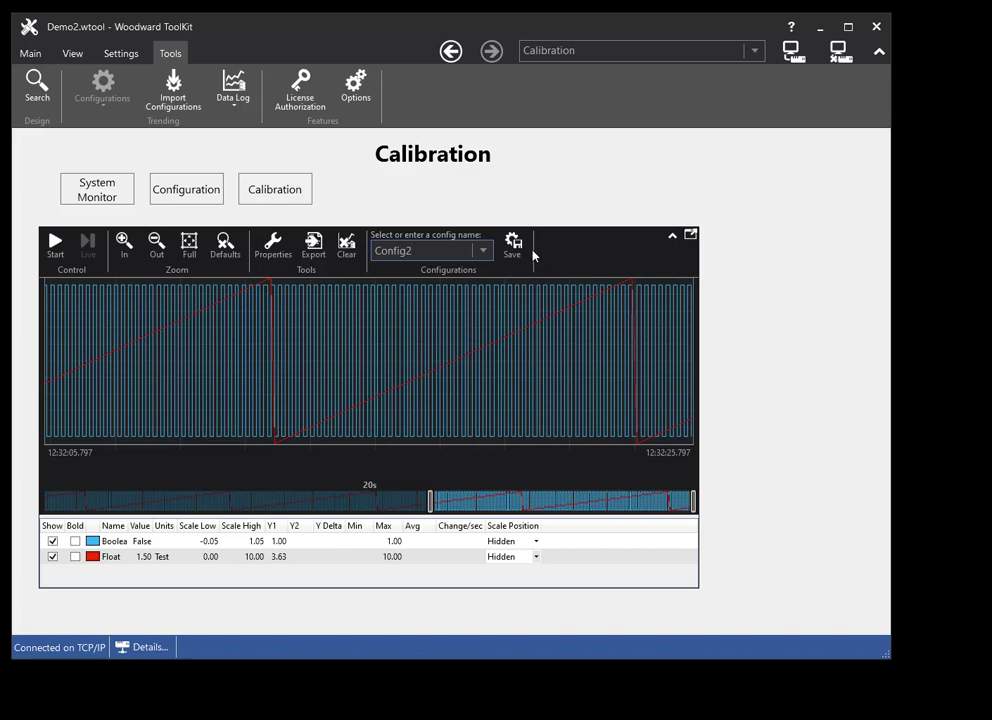
Step: Switch the trend chart to the saved configuration Config1 and back to Config2
{"action": "left_click", "coordinate": [484, 252]}
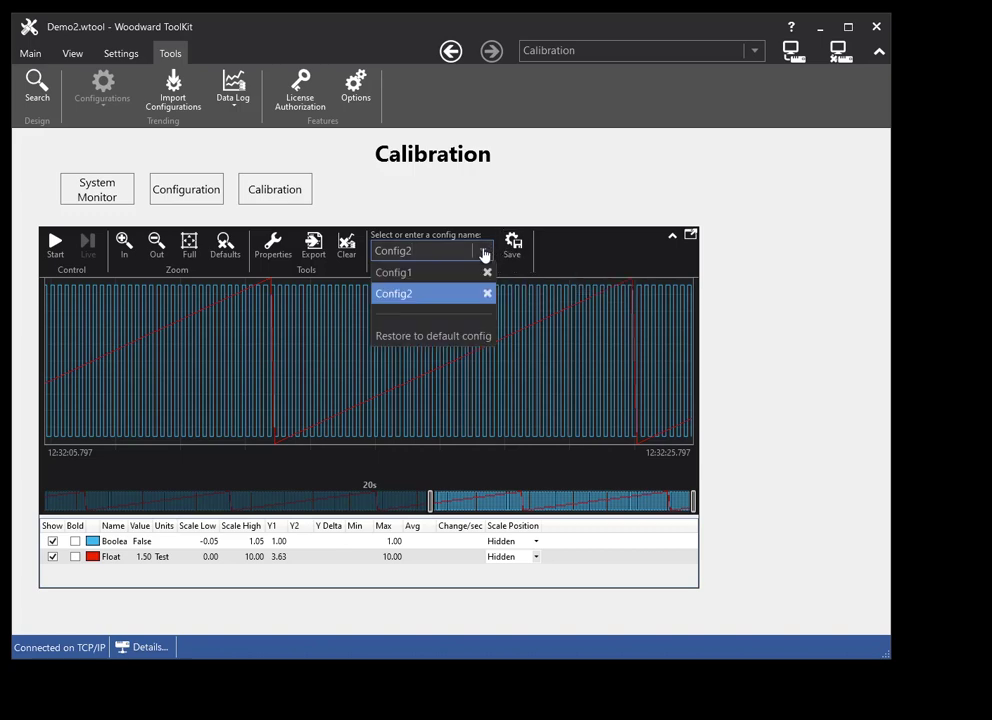
{"action": "left_click", "coordinate": [428, 273]}
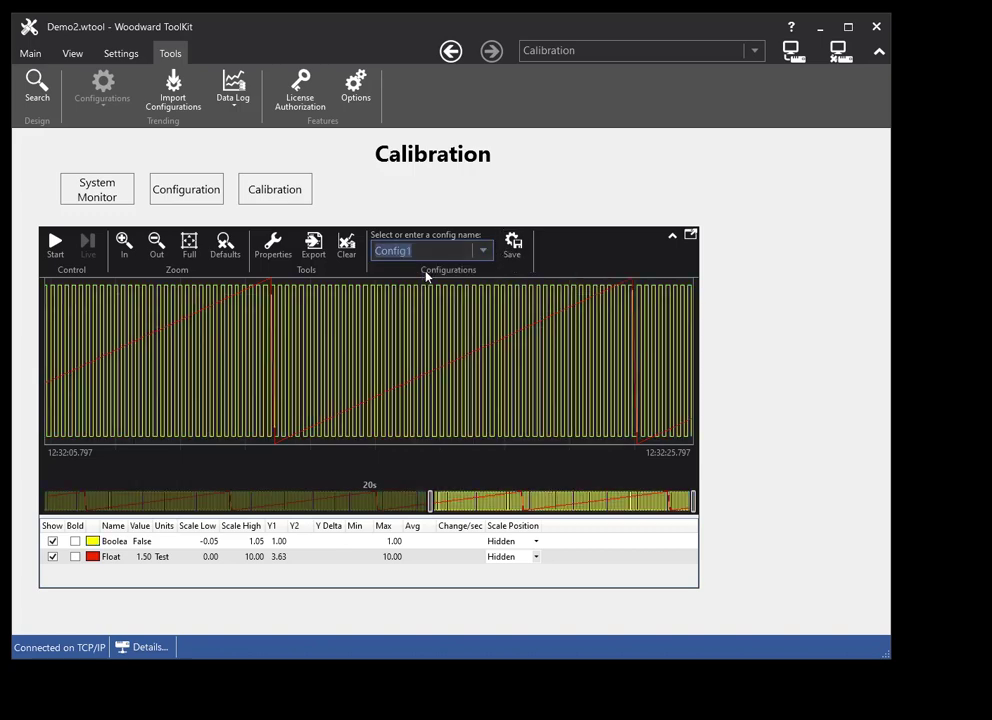
{"action": "left_click", "coordinate": [484, 251]}
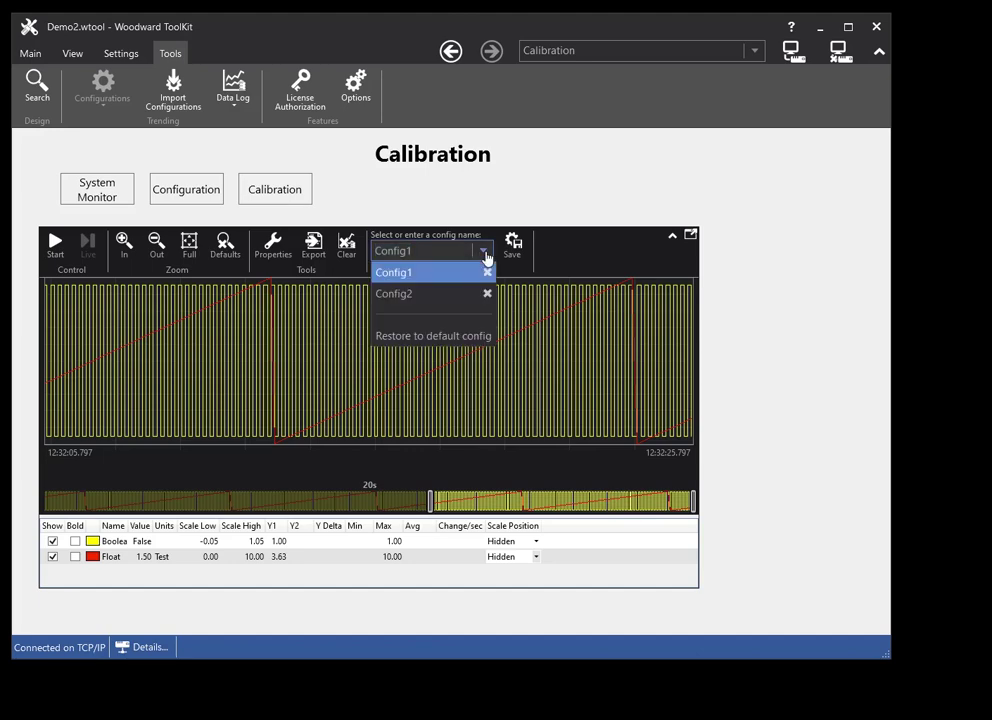
{"action": "left_click", "coordinate": [410, 296]}
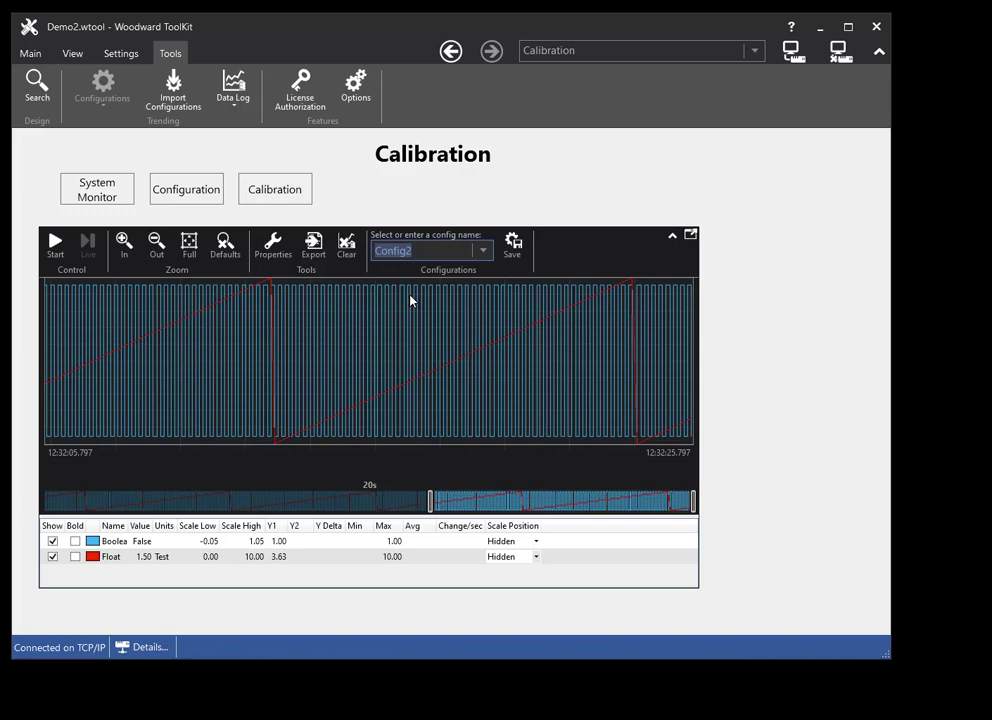
Step: Delete the saved configuration Config2 and apply Config1 to the trend chart
{"action": "left_click", "coordinate": [483, 252]}
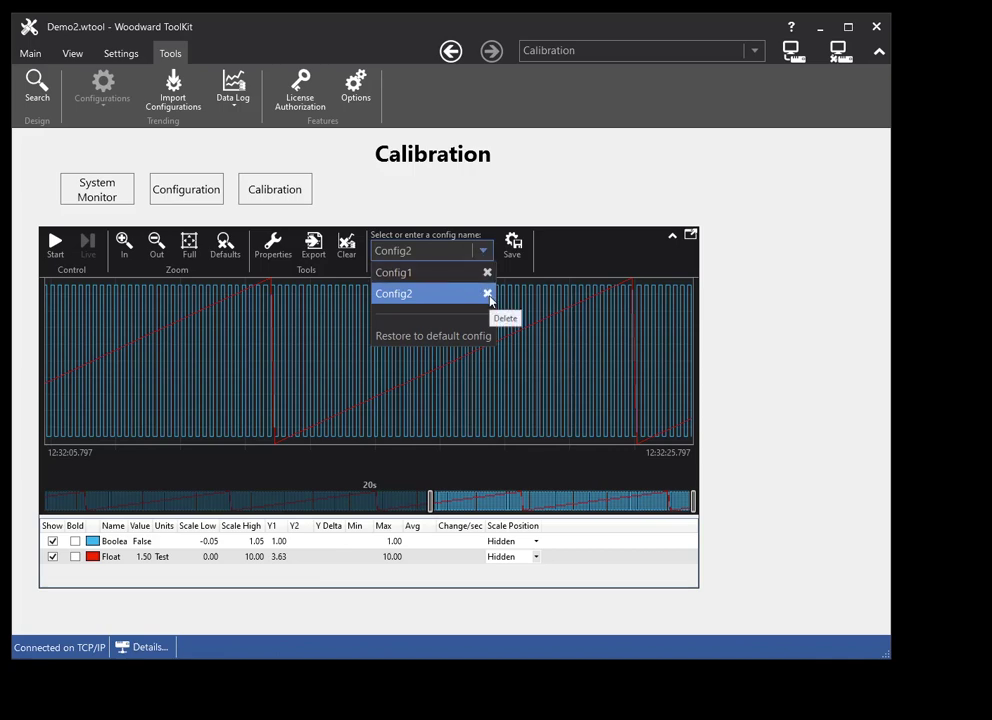
{"action": "left_click", "coordinate": [488, 294]}
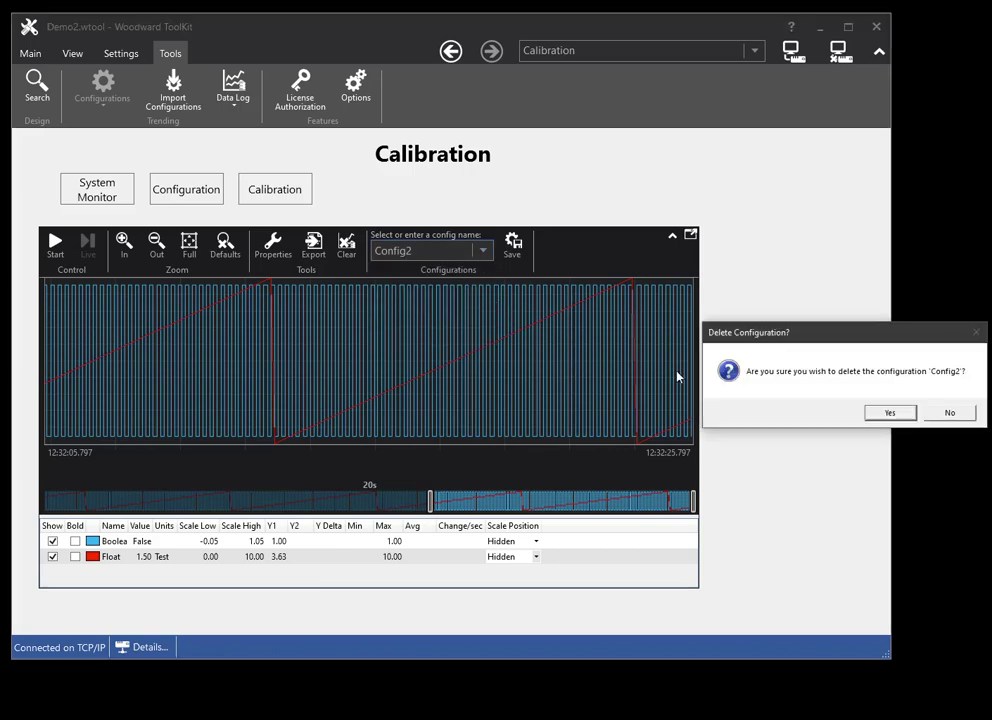
{"action": "left_click", "coordinate": [909, 414]}
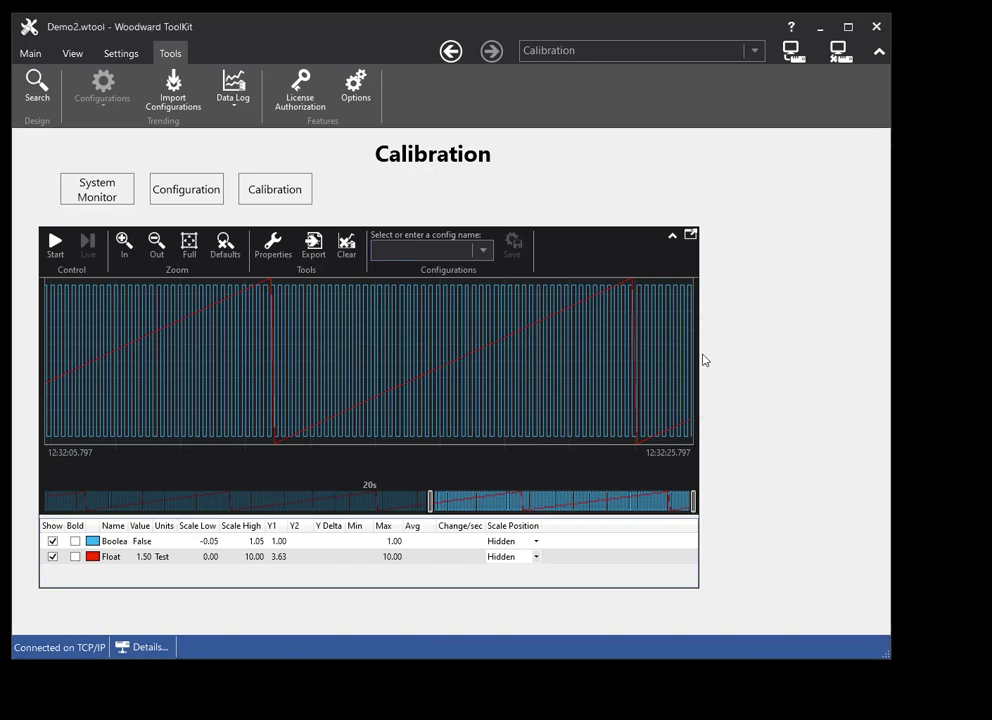
{"action": "left_click", "coordinate": [485, 252]}
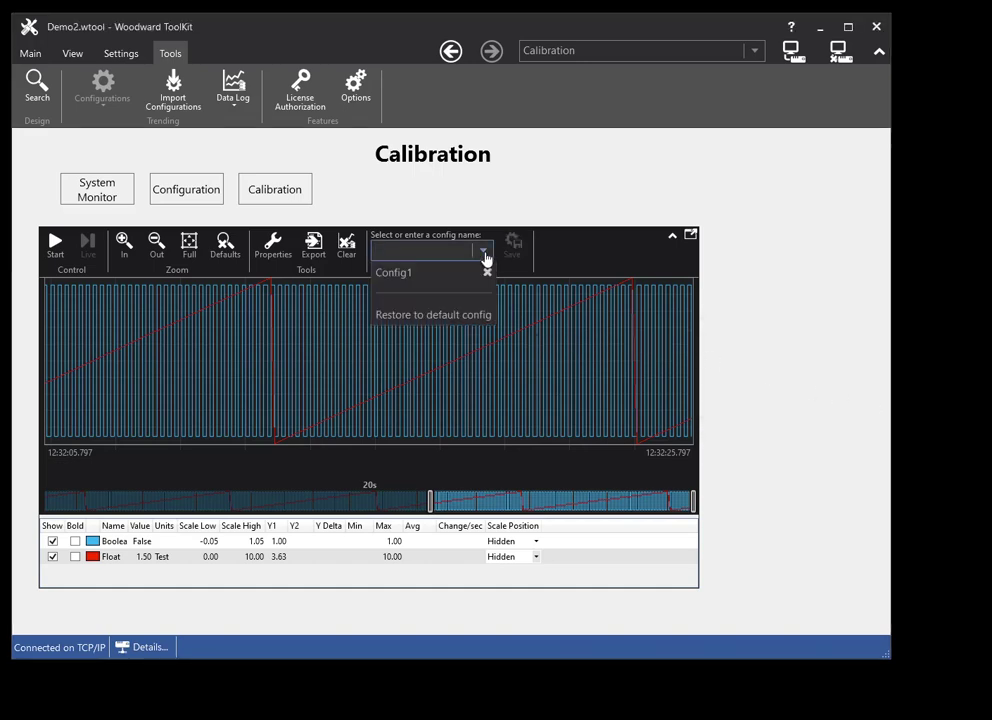
{"action": "left_click", "coordinate": [424, 278]}
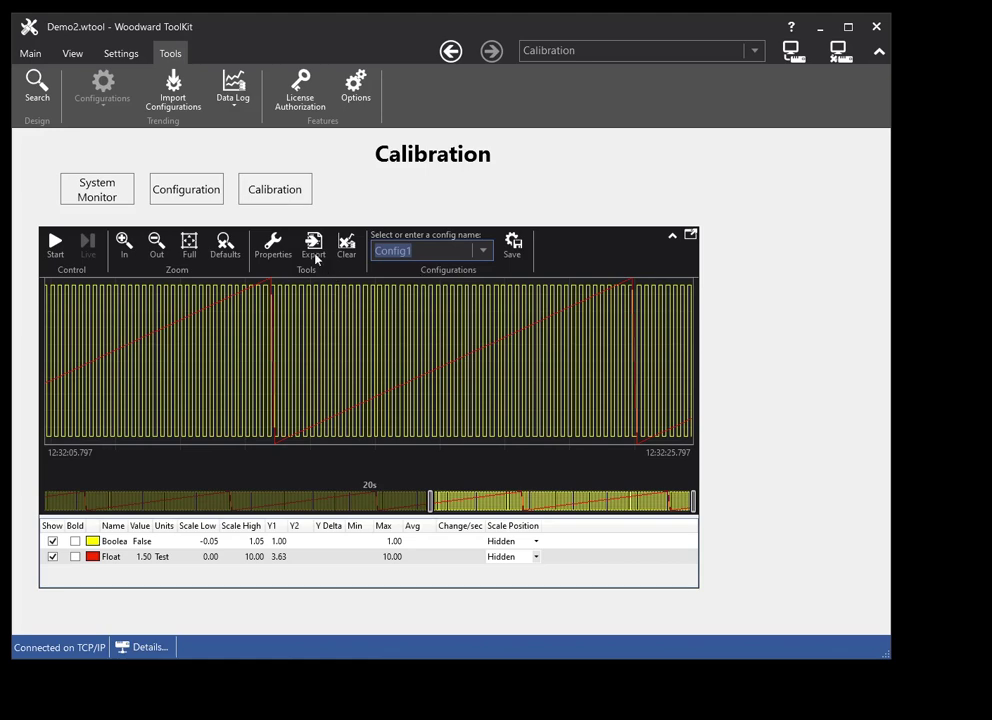
Step: Change the Boolean plot's color to the standard blue (#FF0070C0) in the trending properties
{"action": "left_click", "coordinate": [275, 252]}
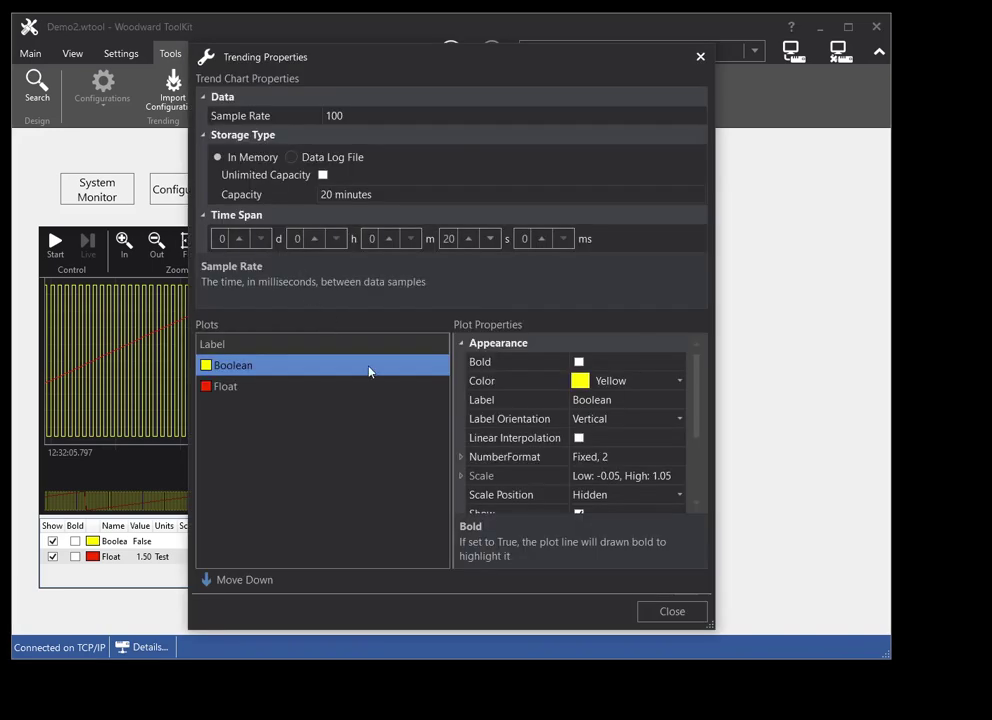
{"action": "left_click", "coordinate": [679, 383]}
{"action": "left_click", "coordinate": [632, 553]}
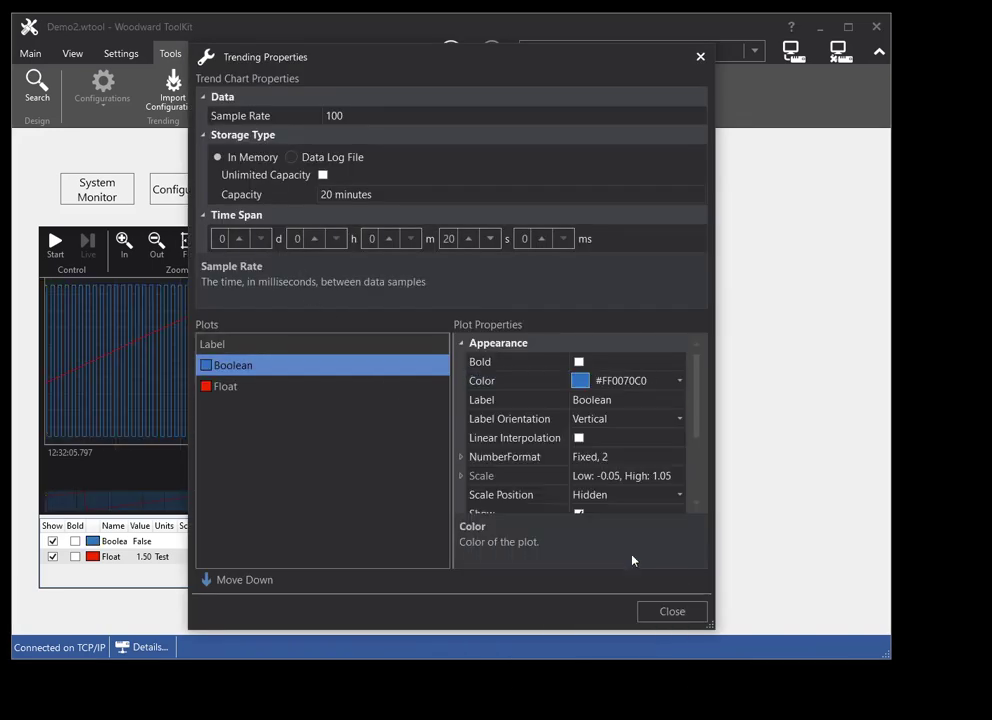
{"action": "left_click", "coordinate": [662, 610]}
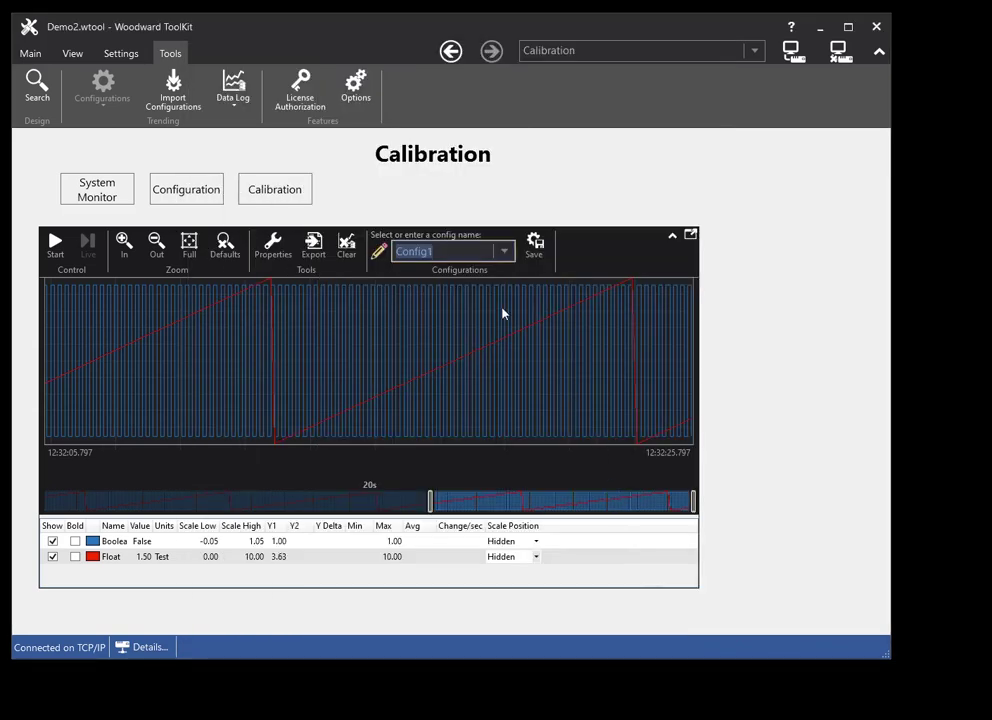
Step: Overwrite the saved Config1 with the changed settings, and restore the trend chart to its default configuration
{"action": "mouse_move", "coordinate": [381, 257]}
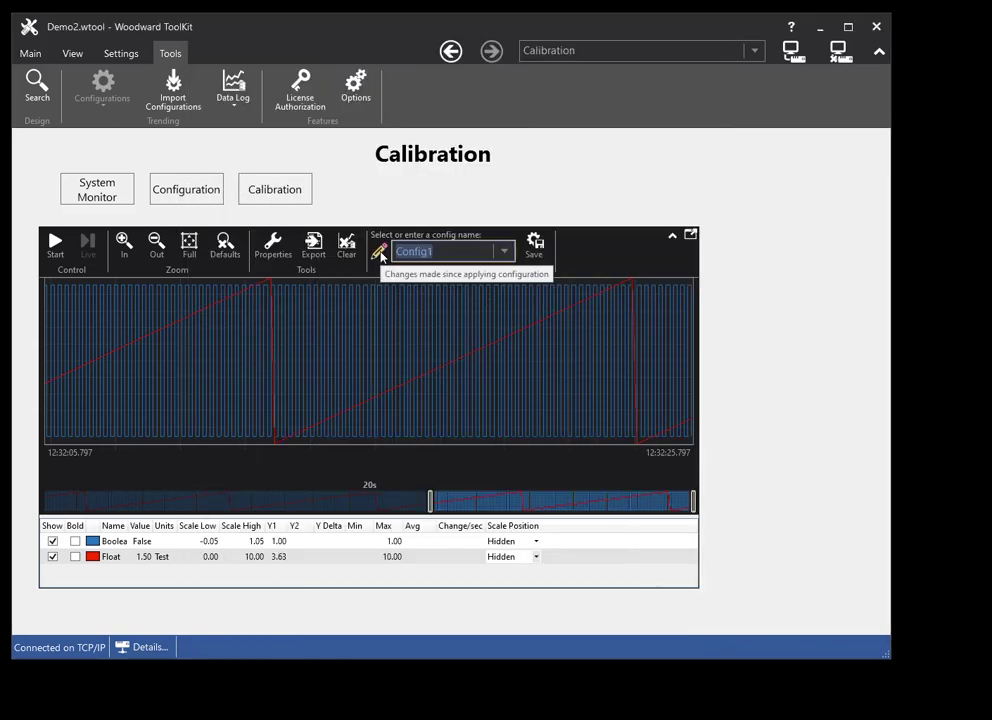
{"action": "left_click", "coordinate": [537, 247]}
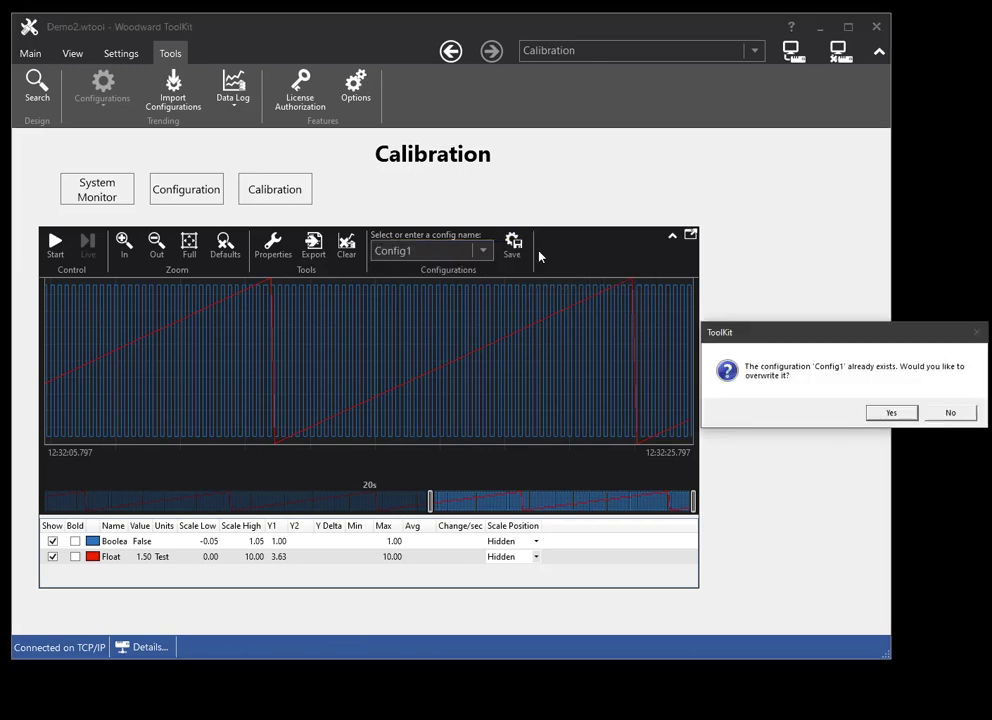
{"action": "left_click", "coordinate": [892, 413]}
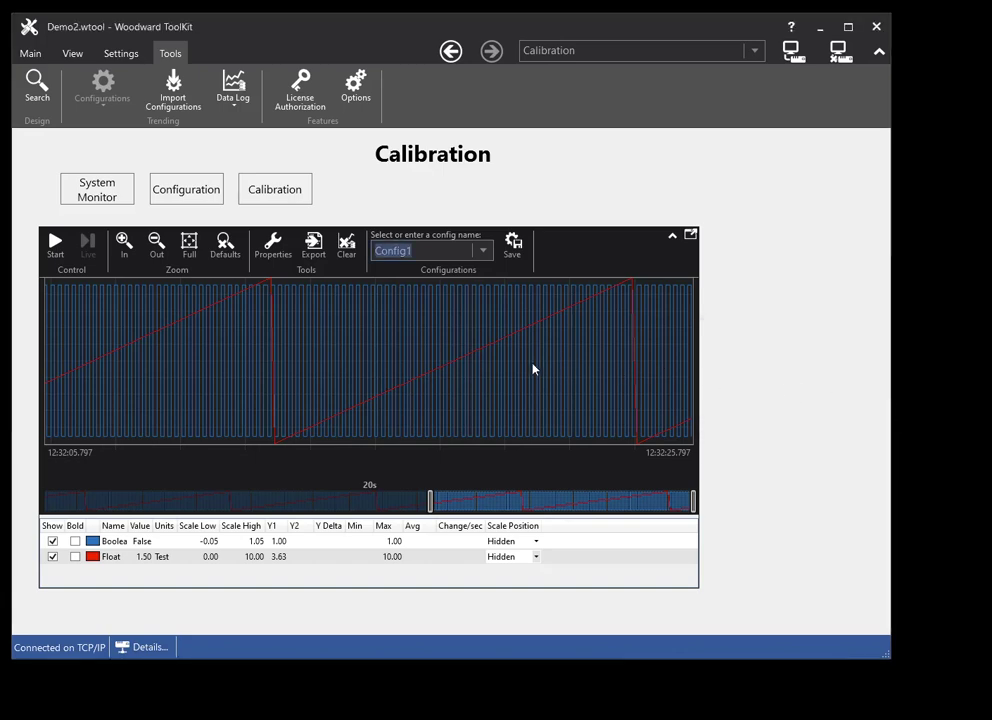
{"action": "left_click", "coordinate": [482, 254]}
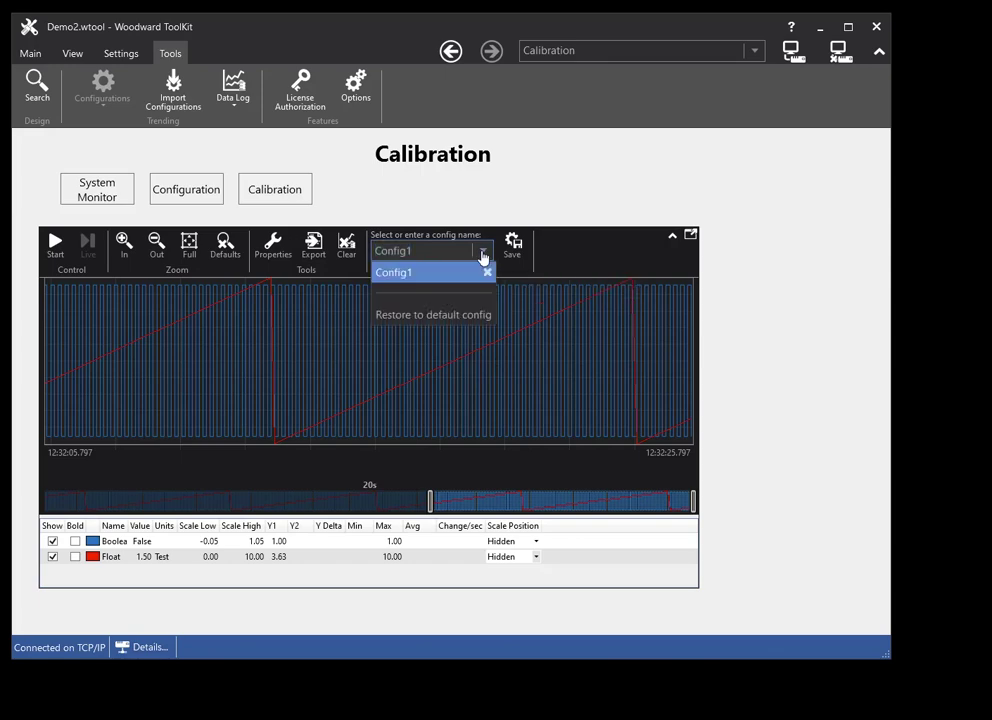
{"action": "left_click", "coordinate": [467, 318]}
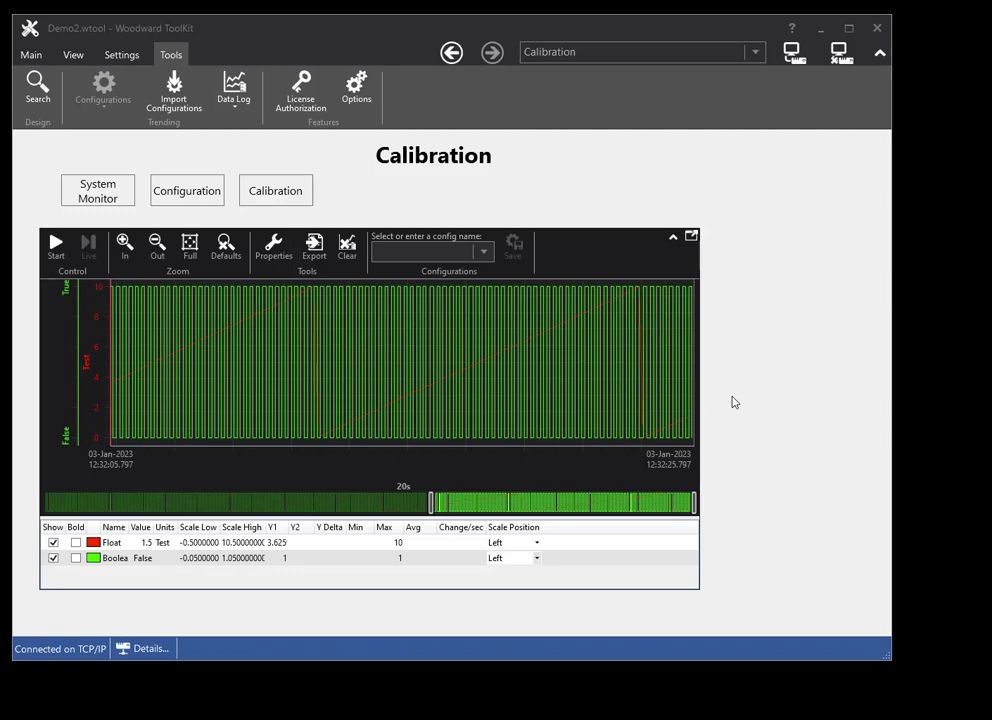
Step: Open the trend chart's export options, view their help page on exporting trend chart data, and close the help
{"action": "left_click", "coordinate": [311, 254]}
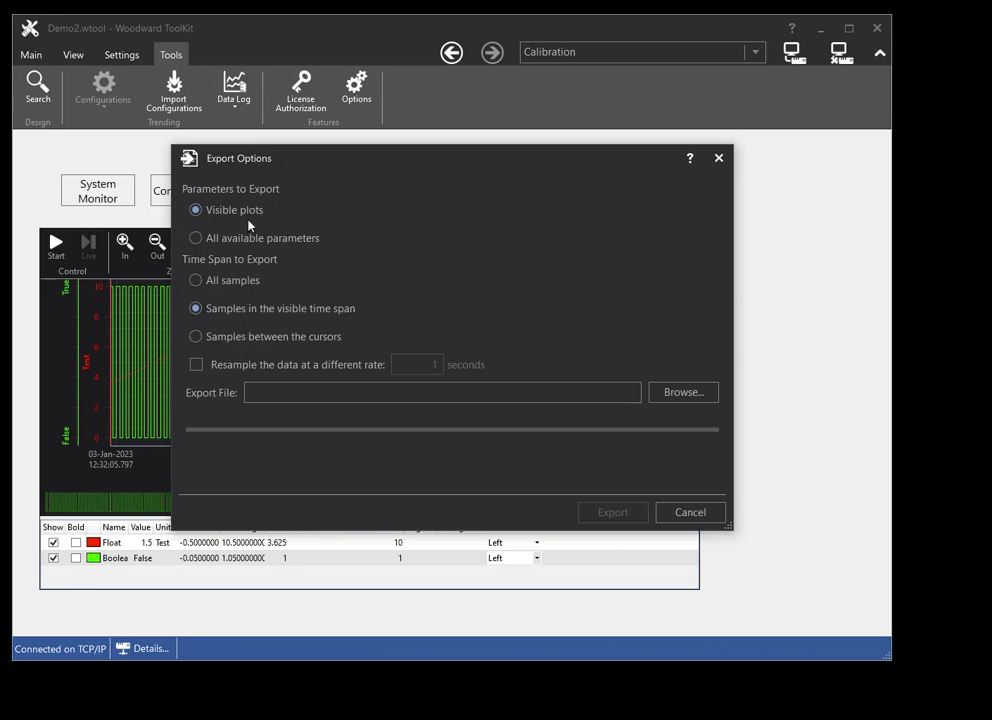
{"action": "left_click", "coordinate": [689, 160]}
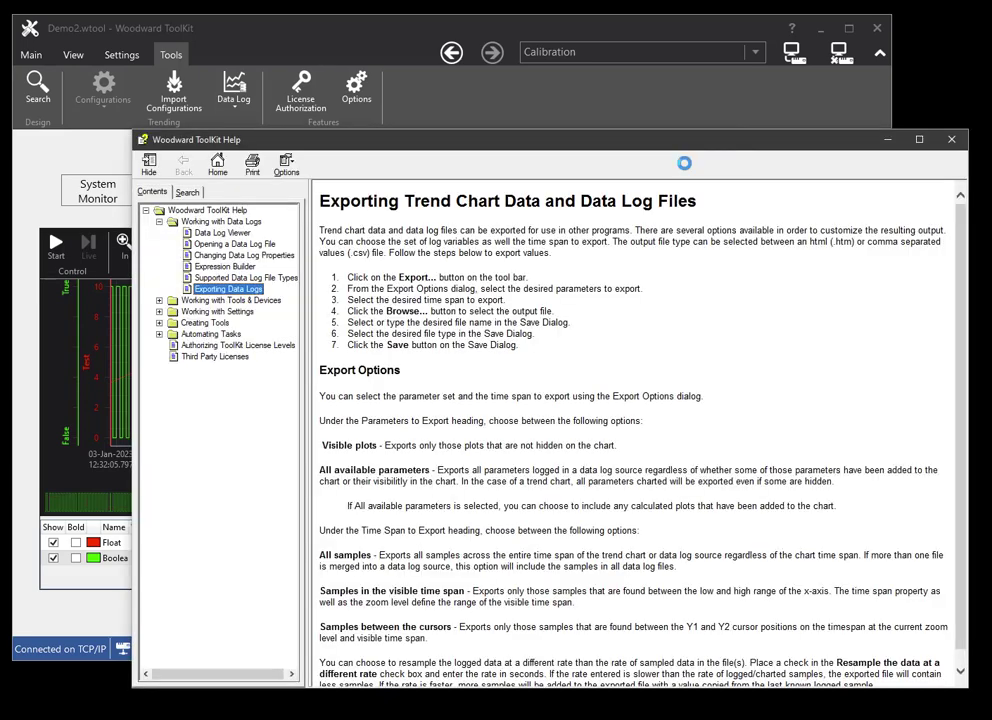
{"action": "left_click", "coordinate": [951, 142]}
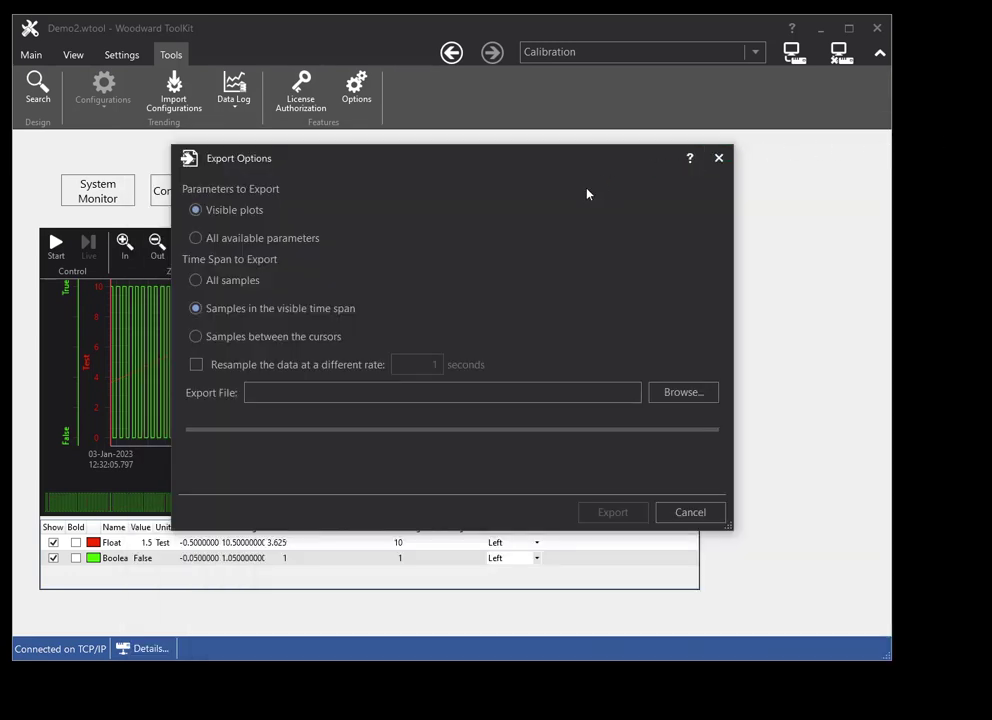
Step: Export the visible plots' samples in the visible time span to Test.csv on the Desktop, replacing the existing file, and close the export options
{"action": "left_click", "coordinate": [665, 392]}
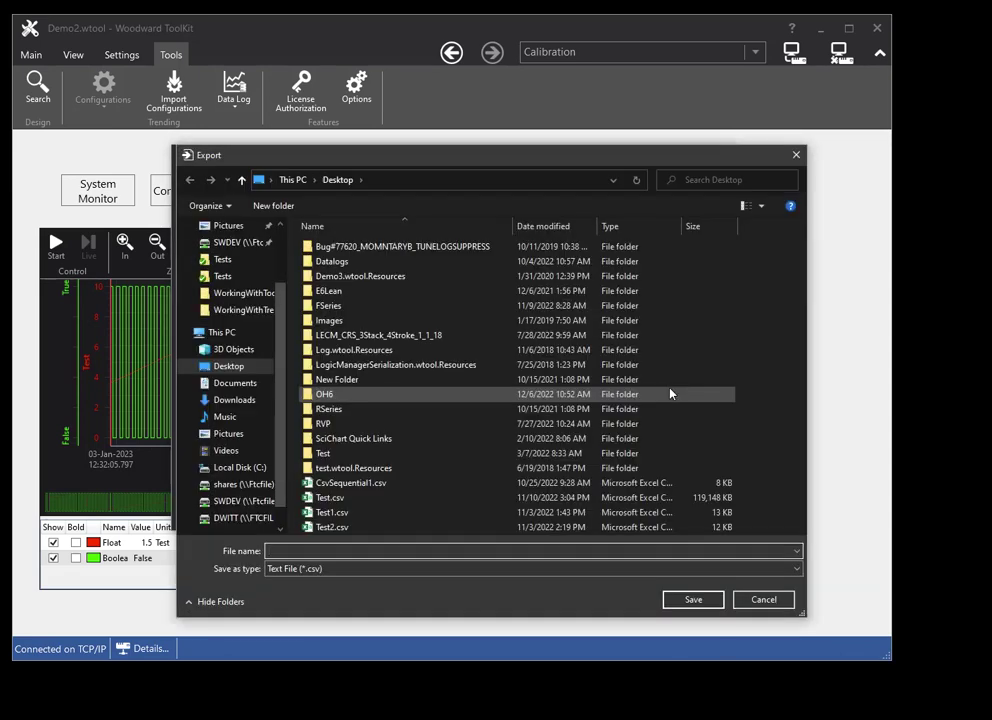
{"action": "left_click", "coordinate": [332, 498]}
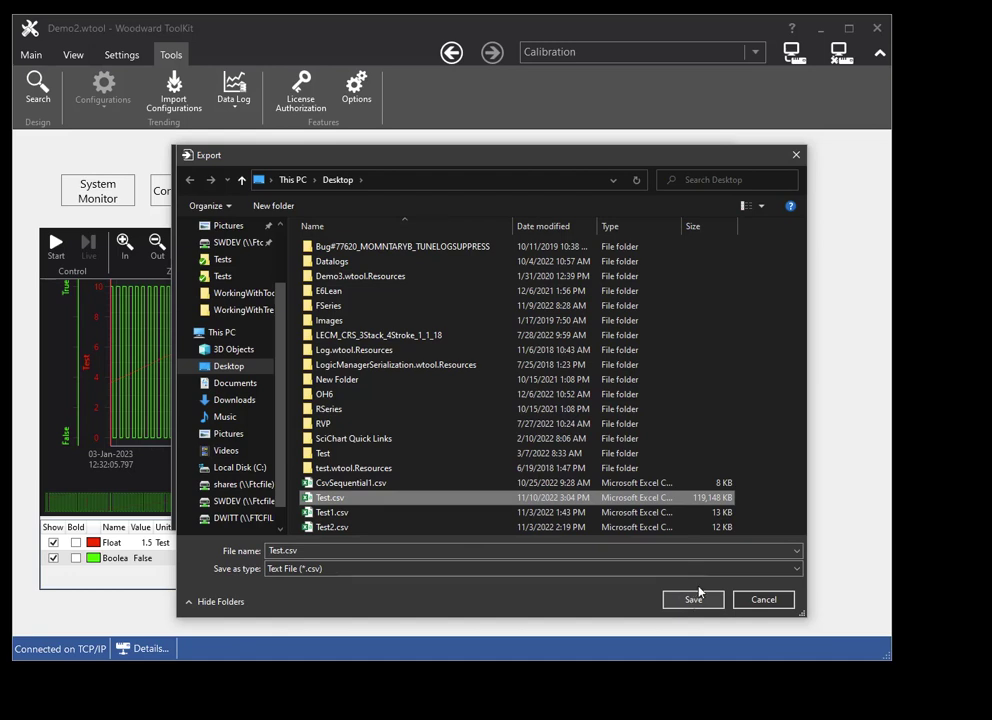
{"action": "left_click", "coordinate": [799, 568]}
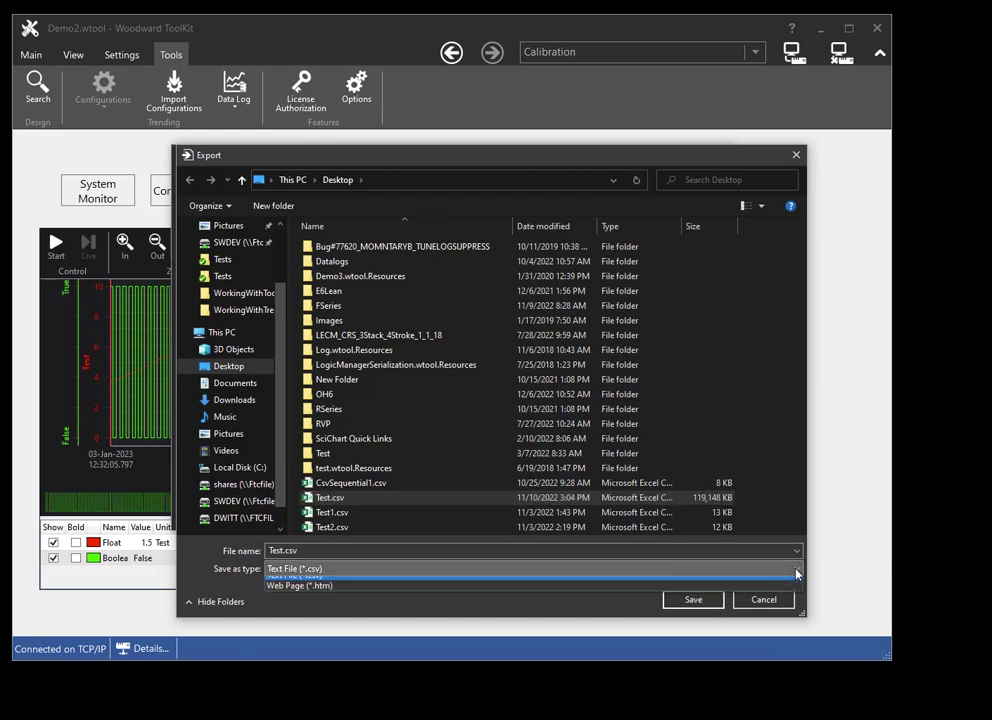
{"action": "left_click", "coordinate": [688, 579]}
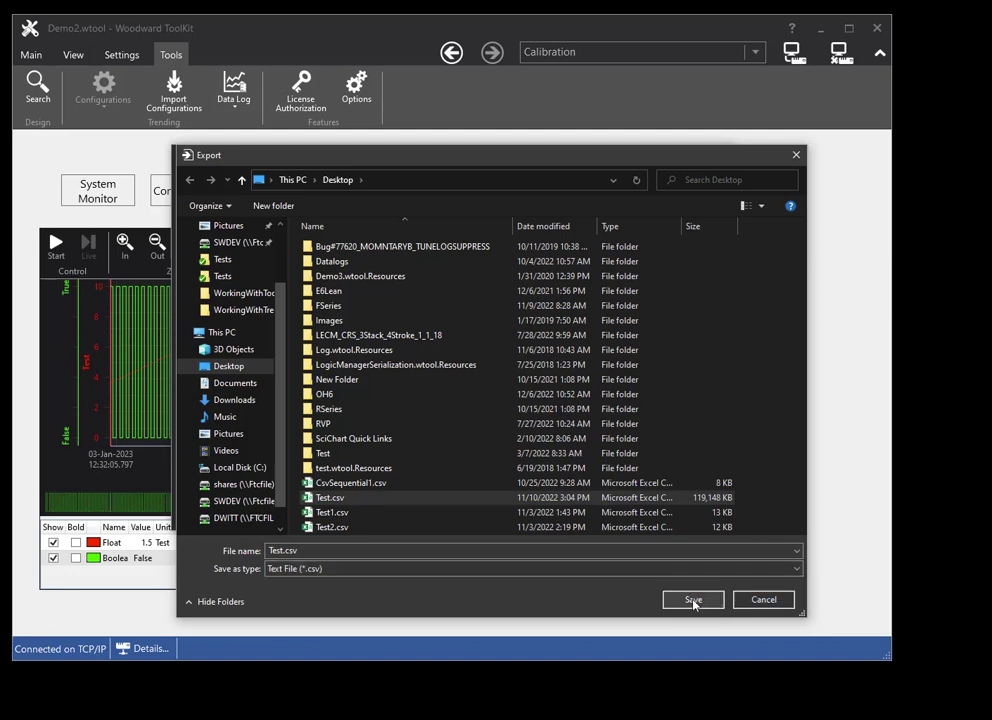
{"action": "left_click", "coordinate": [693, 600]}
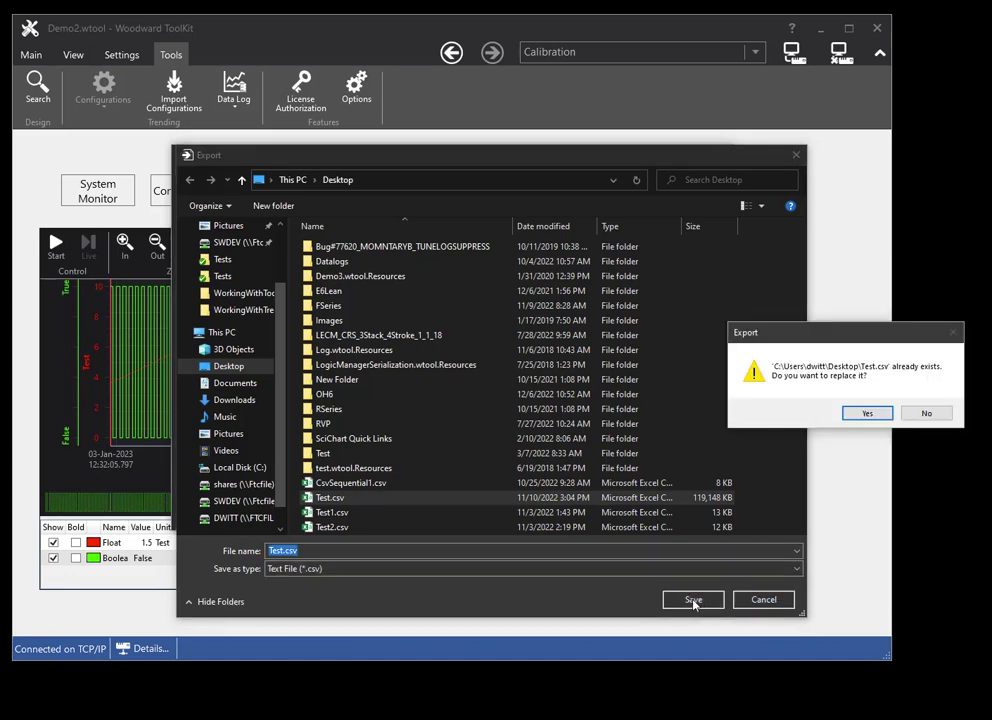
{"action": "left_click", "coordinate": [868, 414]}
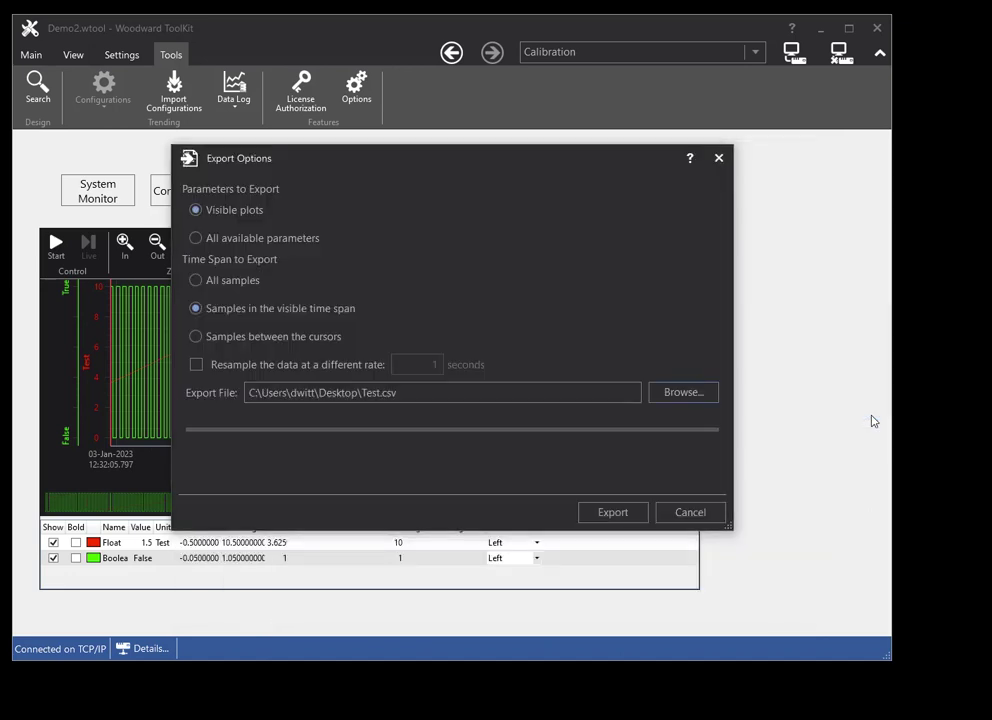
{"action": "left_click", "coordinate": [613, 512]}
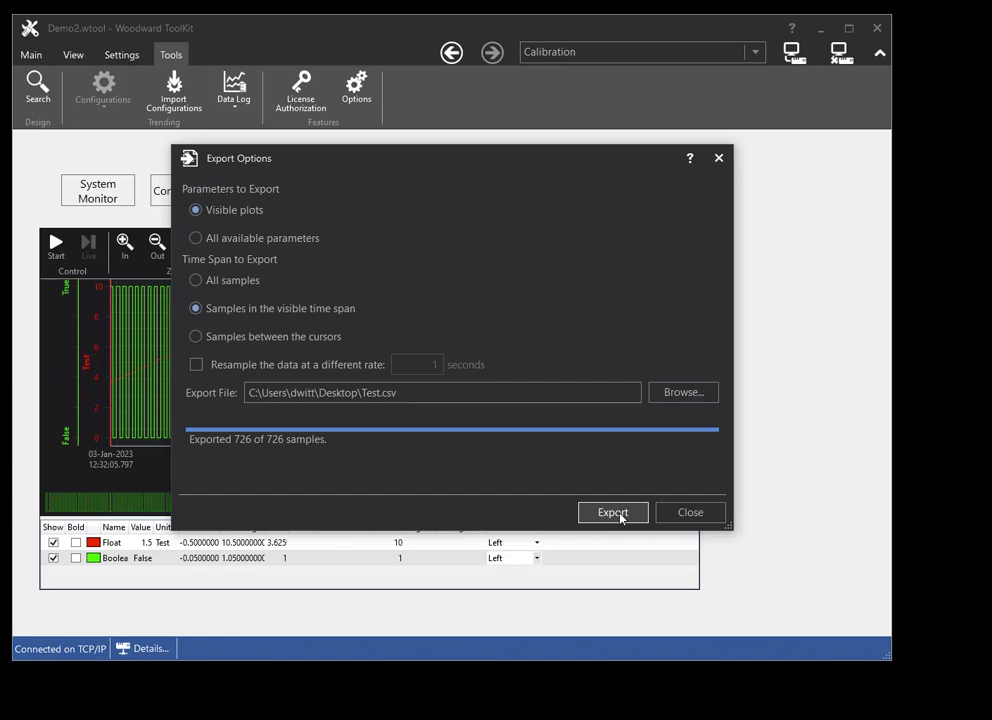
{"action": "left_click", "coordinate": [688, 512]}
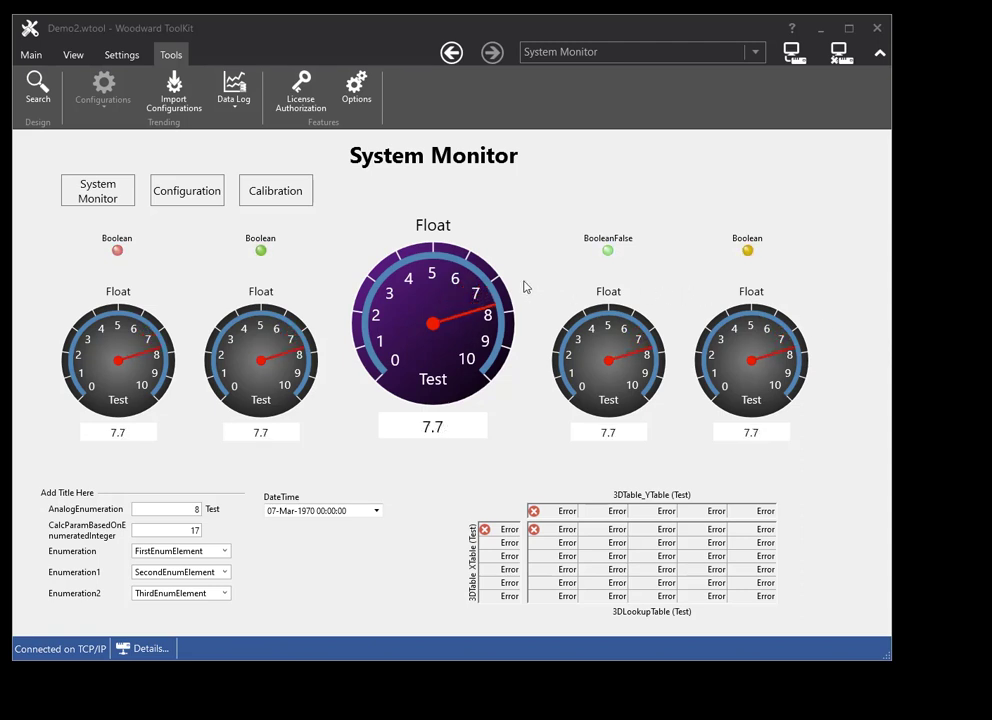
Step: Add the large central Float gauge of the System Monitor page to a trend and start trending
{"action": "right_click", "coordinate": [394, 311]}
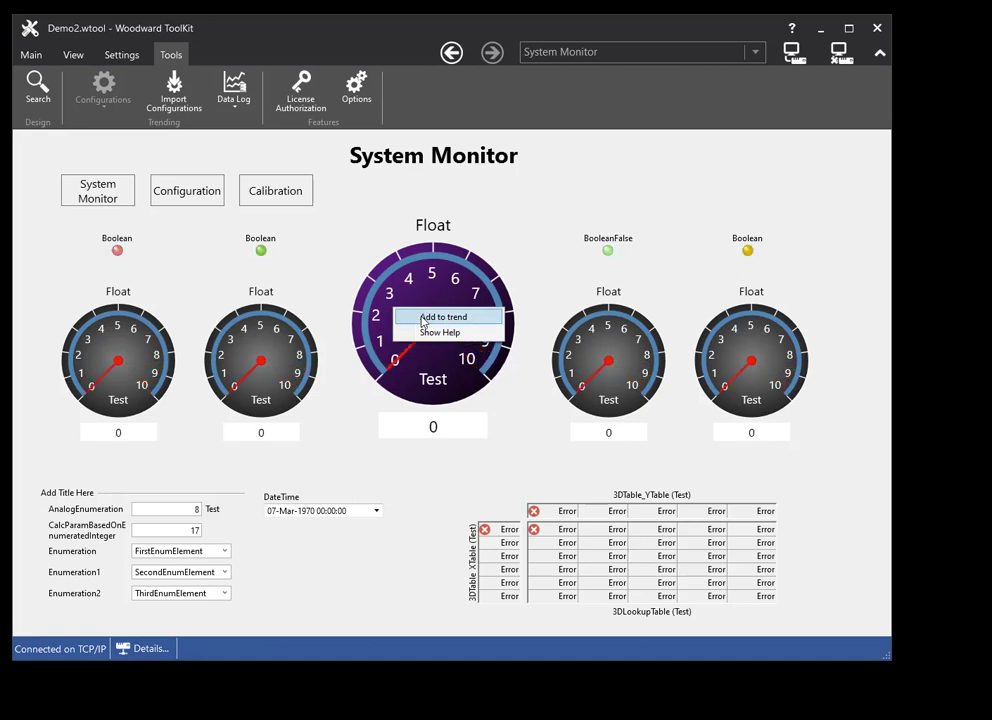
{"action": "left_click", "coordinate": [440, 317]}
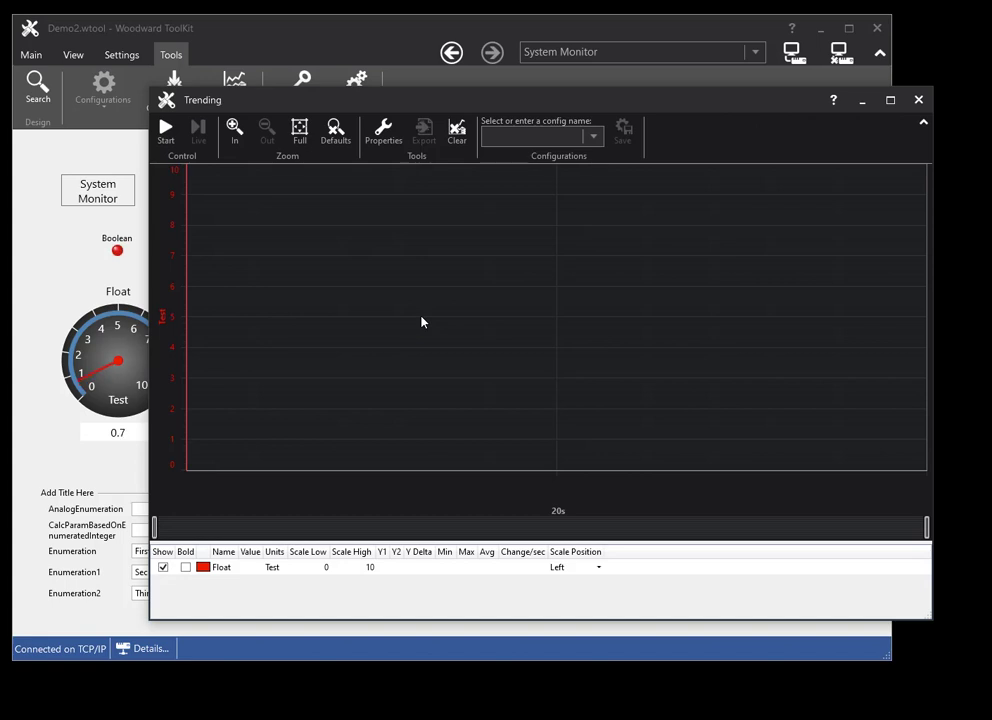
{"action": "left_click", "coordinate": [167, 130]}
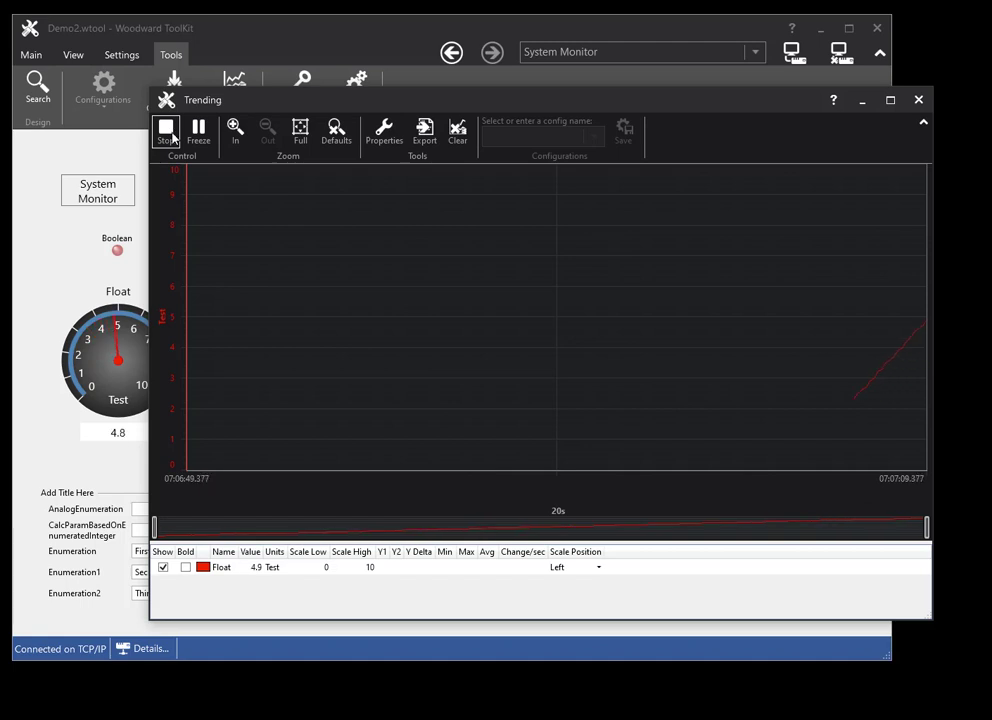
Step: Add the red Boolean indicator of the System Monitor page to the running trend, and stop the trend
{"action": "right_click", "coordinate": [117, 251]}
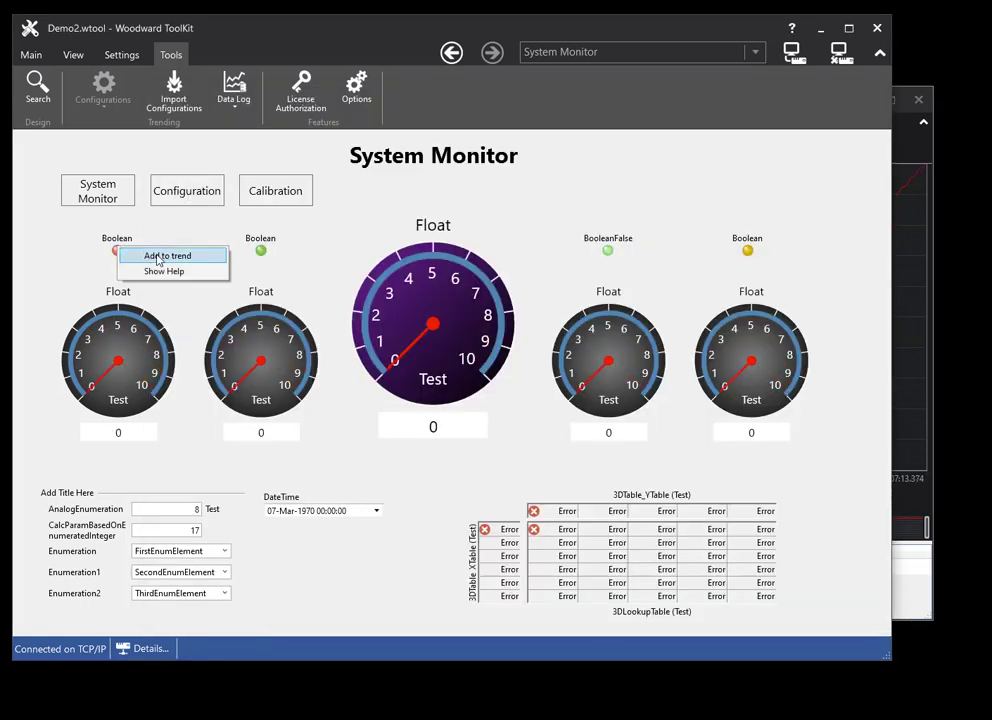
{"action": "left_click", "coordinate": [160, 256]}
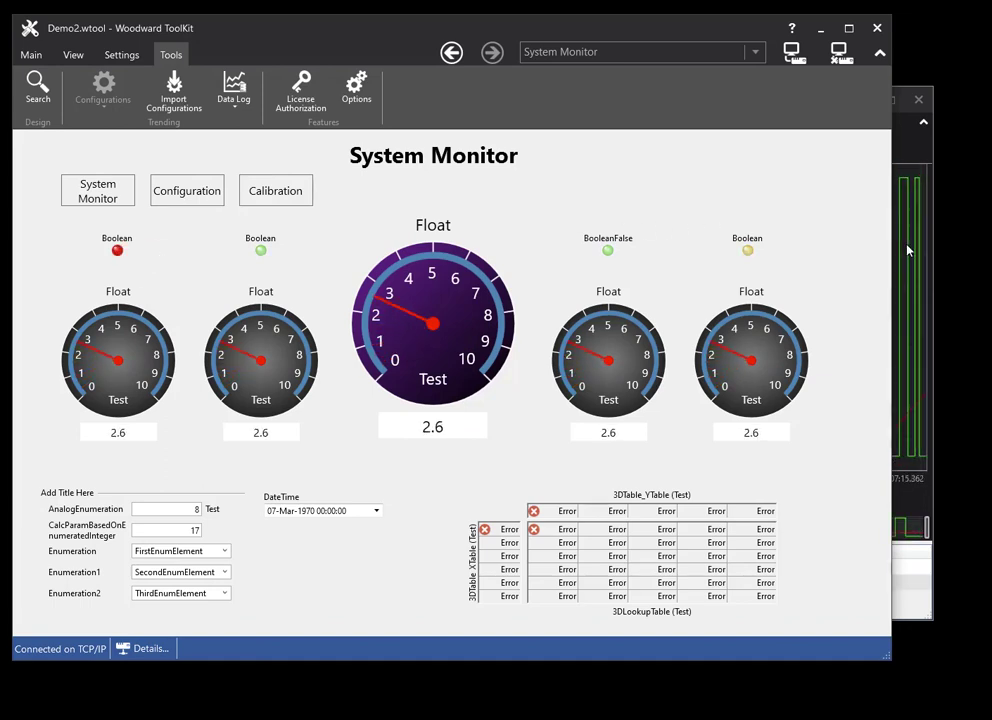
{"action": "left_click", "coordinate": [905, 220]}
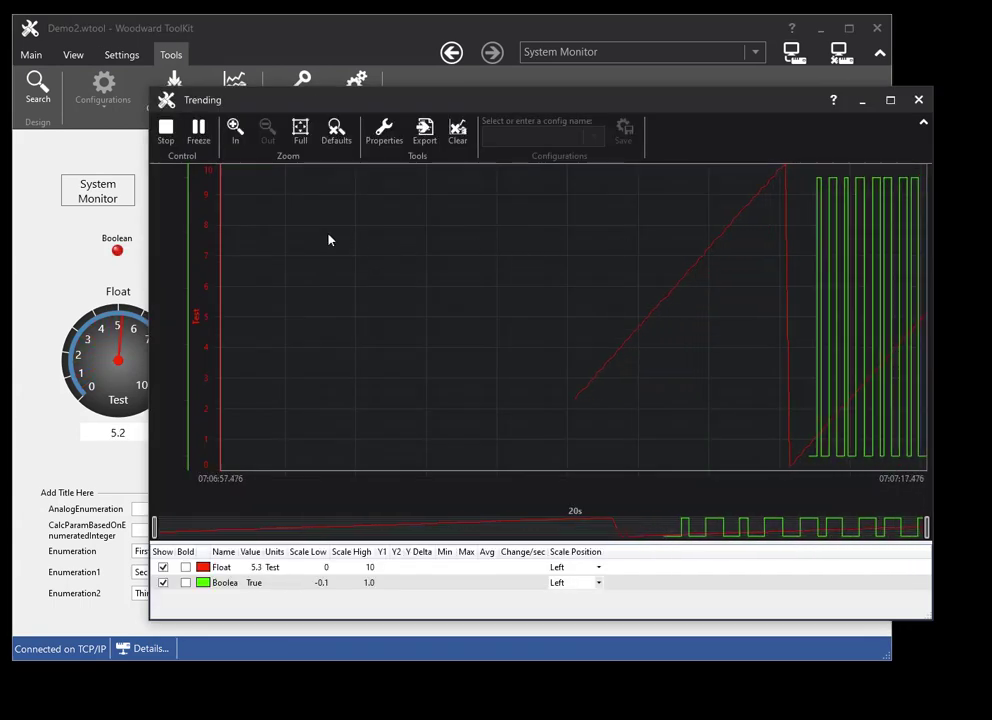
{"action": "left_click", "coordinate": [172, 138]}
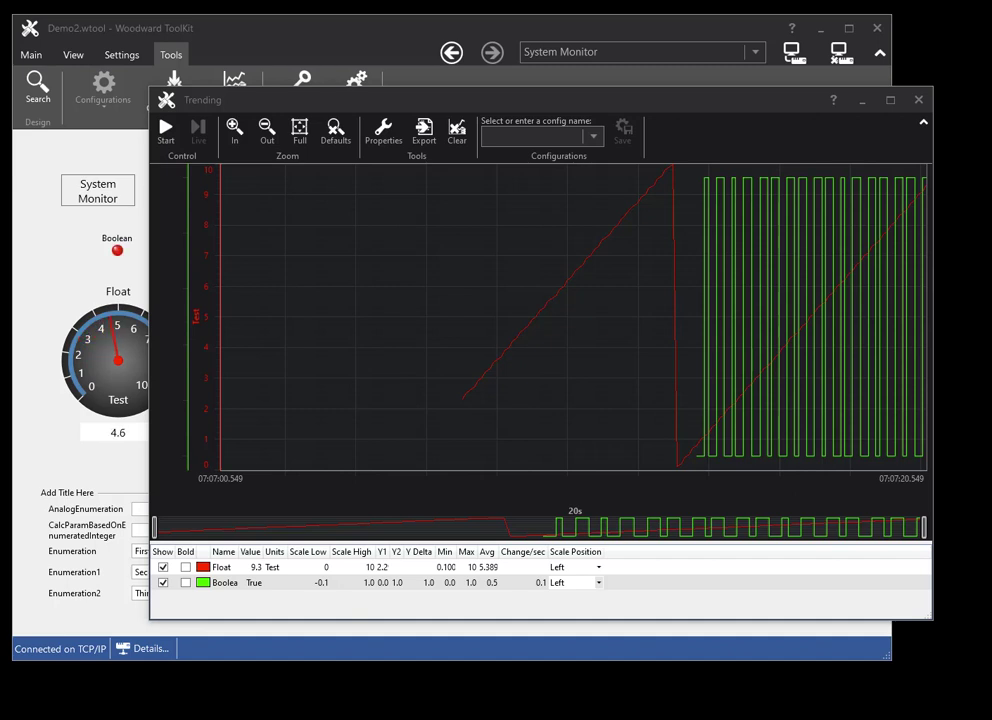
Step: Save the trend setup as configuration TofConfig1 and close the Trending window
{"action": "left_click", "coordinate": [512, 133]}
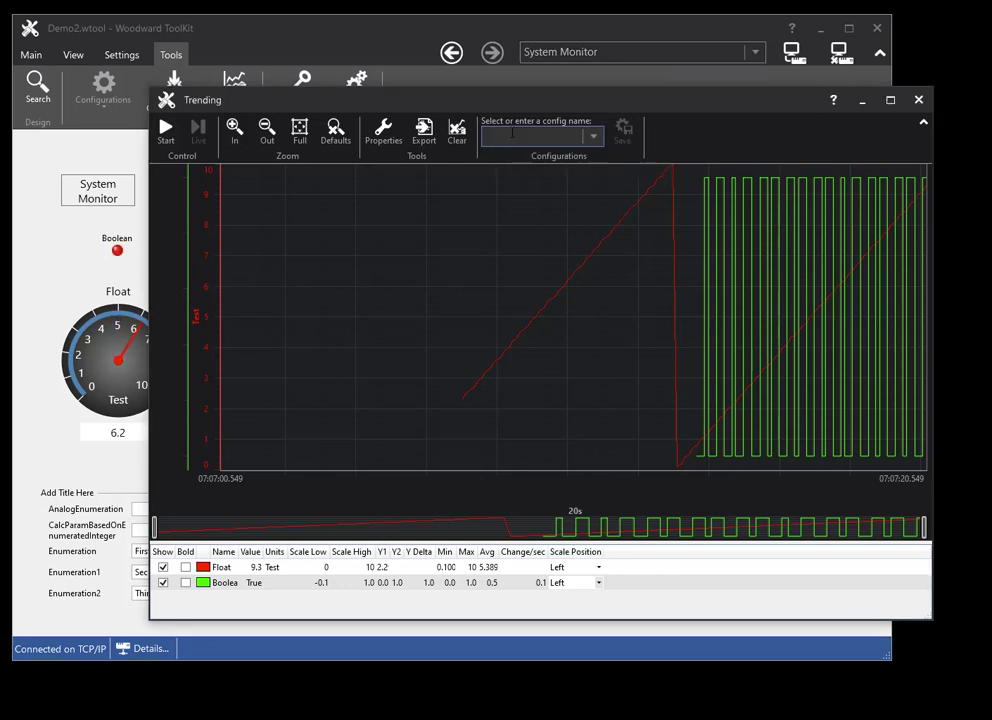
{"action": "type", "text": "TofCo"}
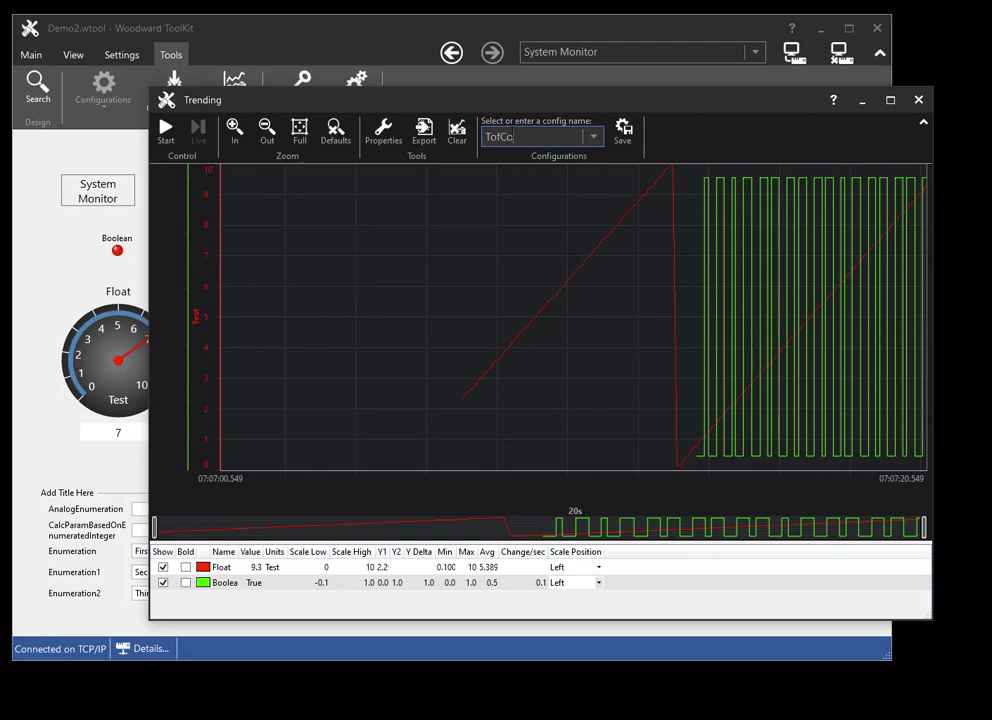
{"action": "type", "text": "nfig1"}
{"action": "left_click", "coordinate": [631, 142]}
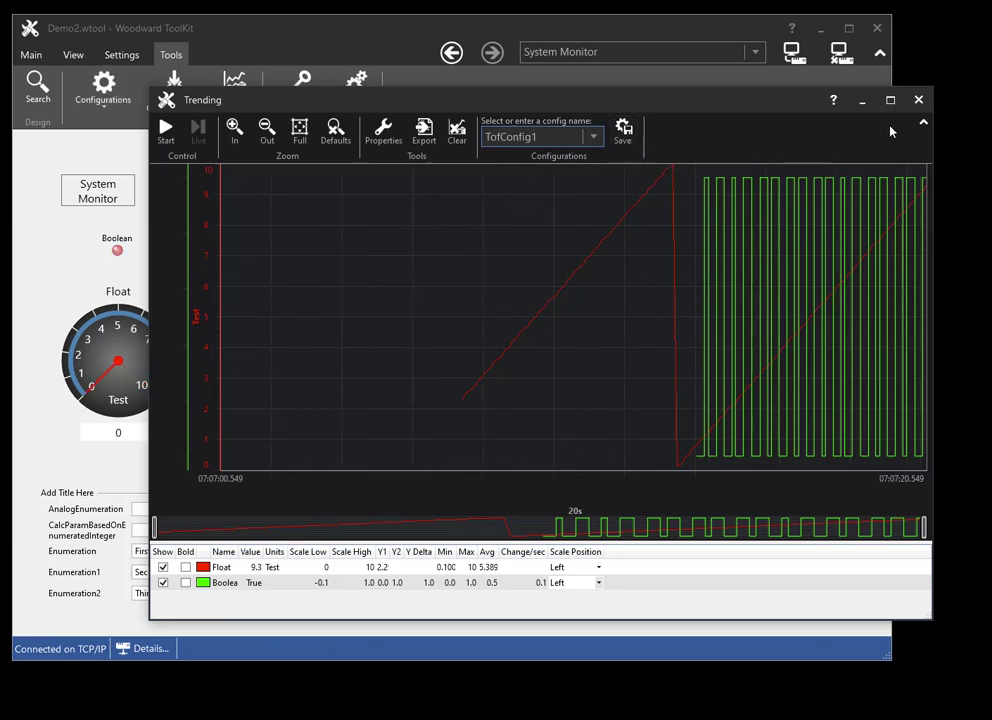
{"action": "left_click", "coordinate": [919, 101]}
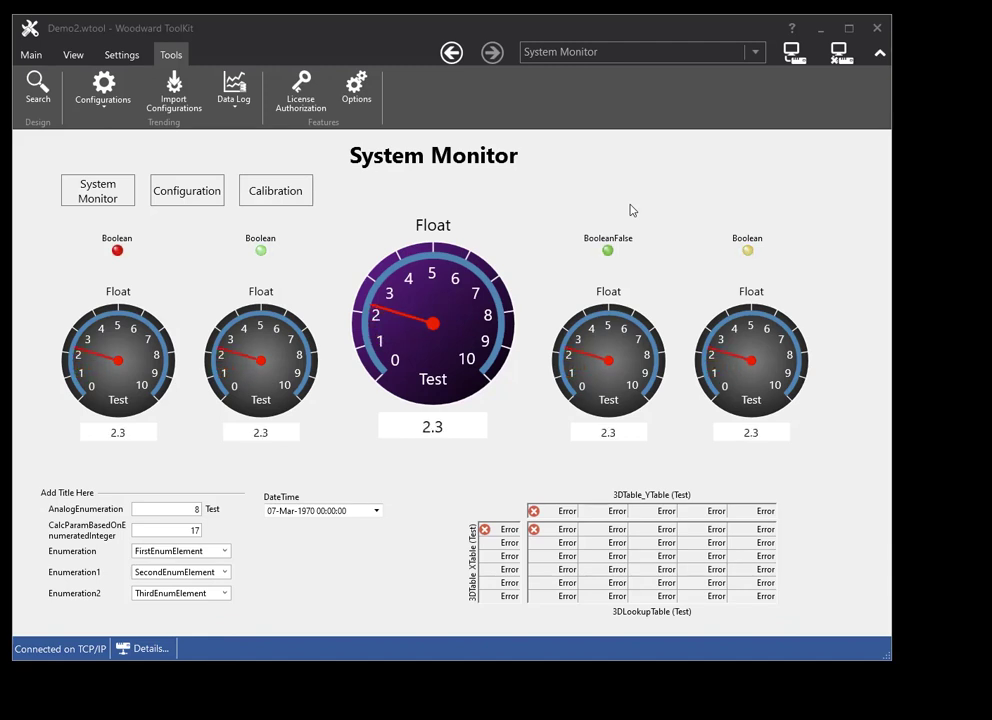
Step: Reopen the trend from the saved configuration TofConfig1, and run it briefly before stopping it
{"action": "left_click", "coordinate": [106, 98]}
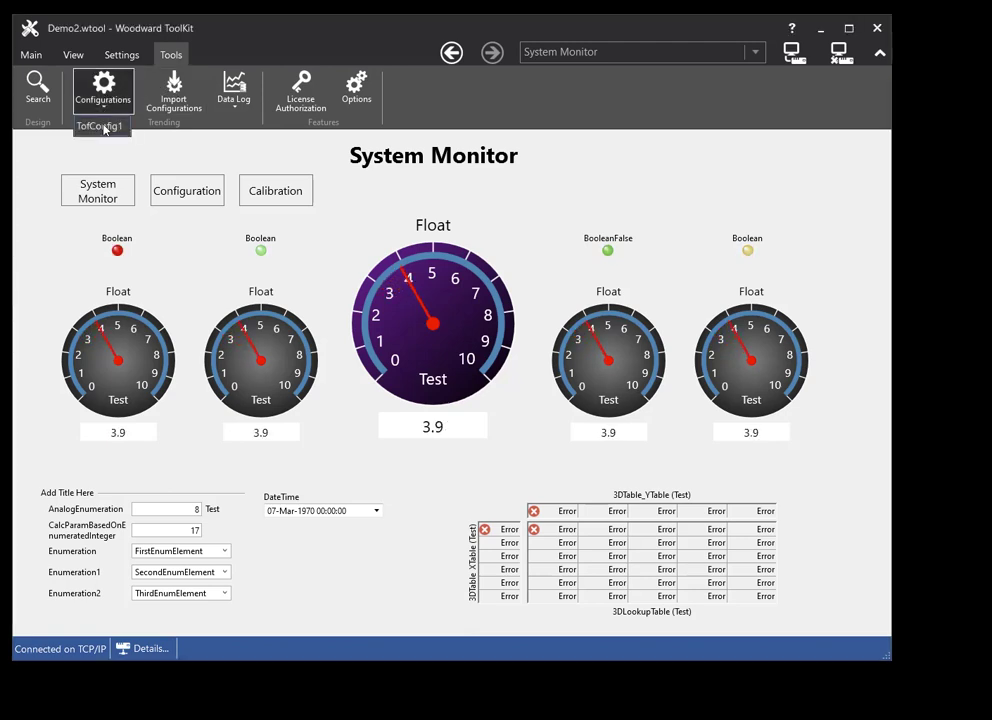
{"action": "left_click", "coordinate": [103, 127]}
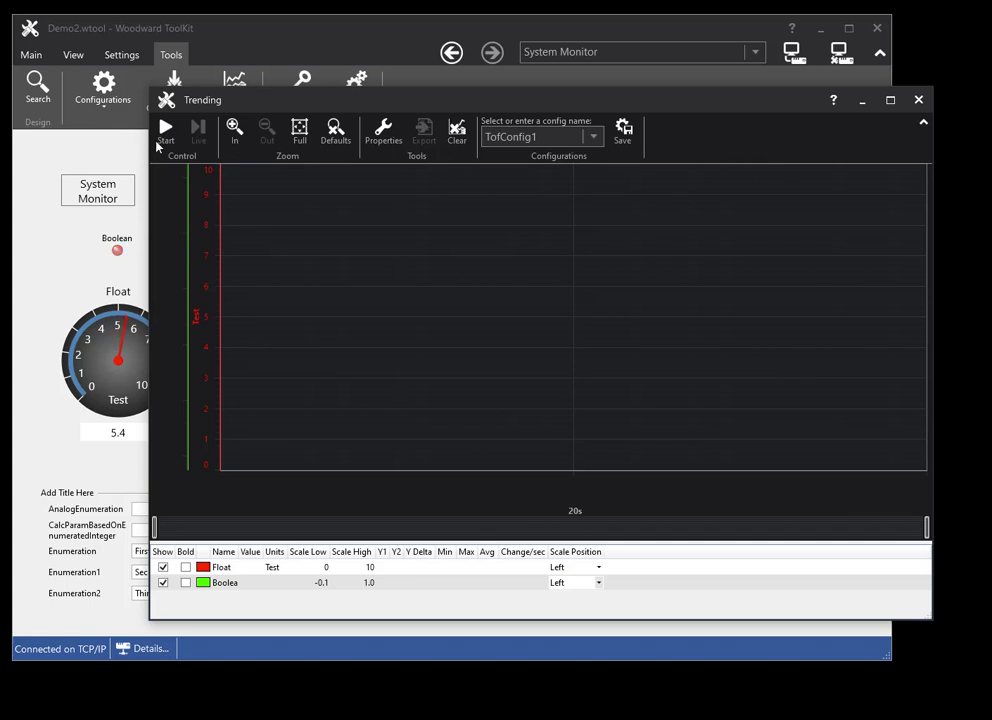
{"action": "left_click", "coordinate": [166, 146]}
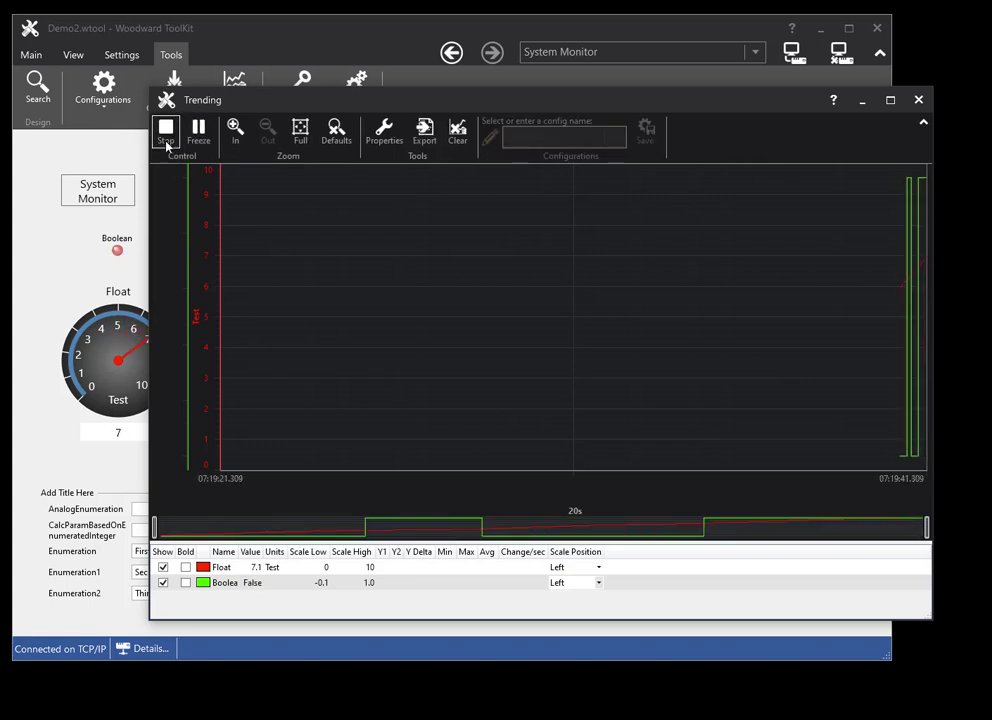
{"action": "left_click", "coordinate": [166, 146]}
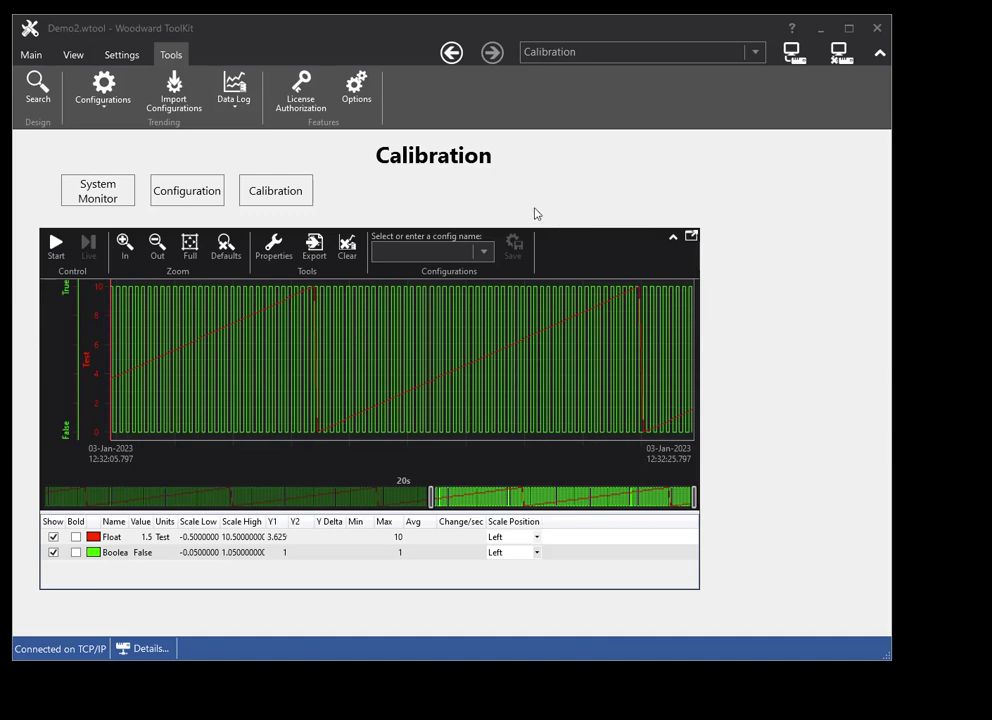
Step: Open the application's default Data Log / Trending options to examine the plot settings
{"action": "left_click", "coordinate": [359, 90]}
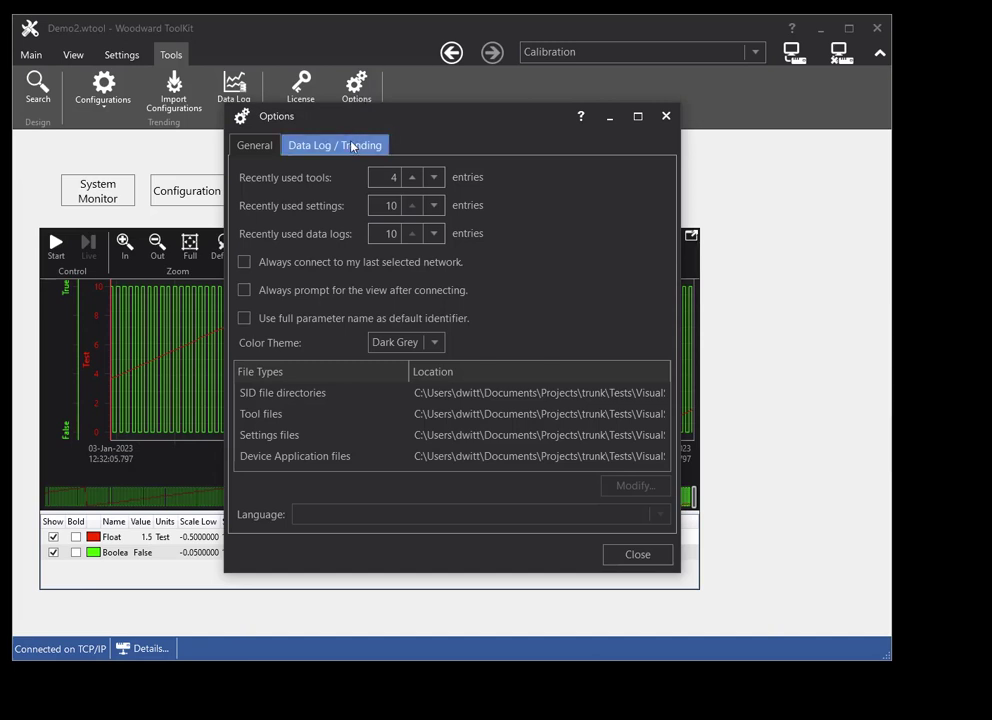
{"action": "left_click", "coordinate": [352, 147]}
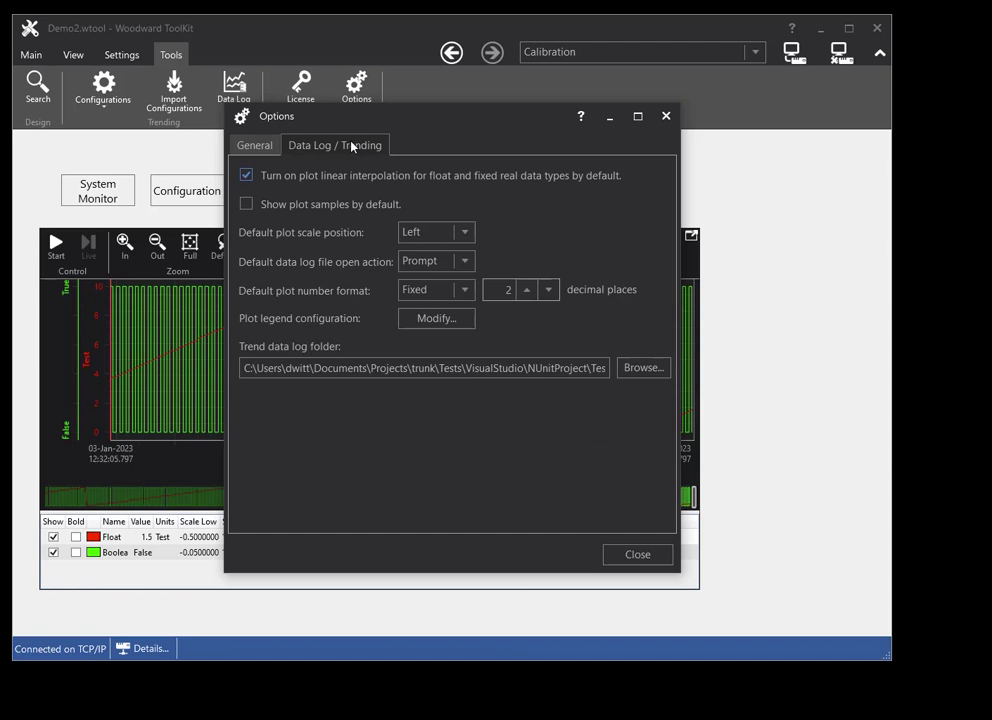